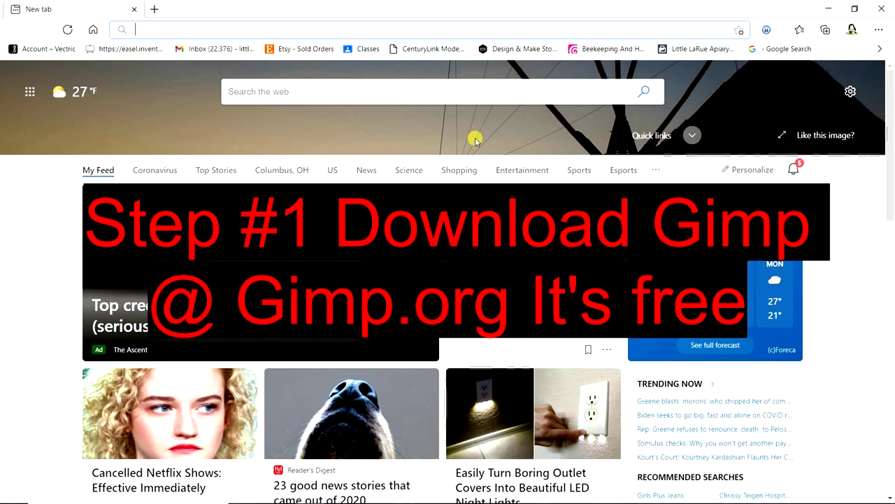
- Open the GIMP website at gimp.org
type("Gimp")
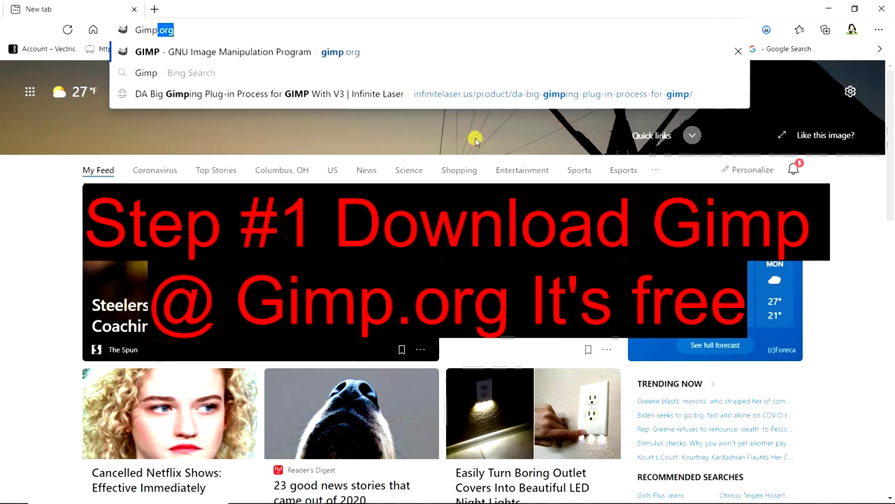
type(".org")
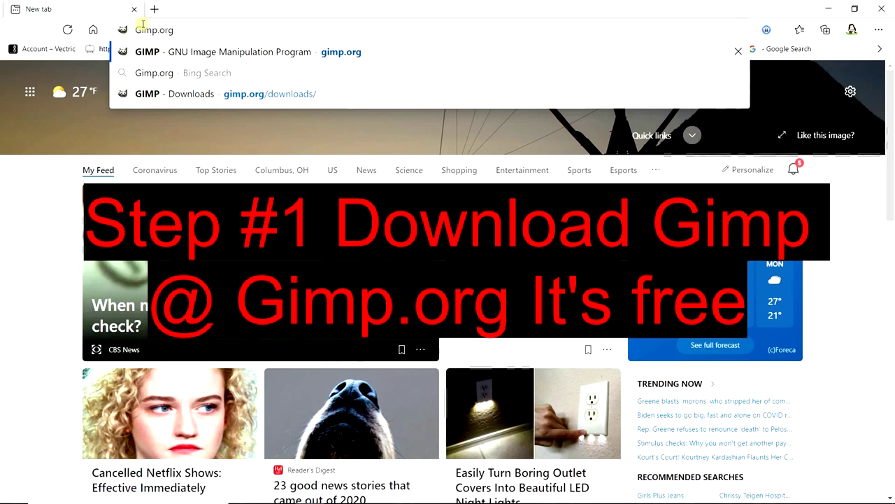
key("Return")
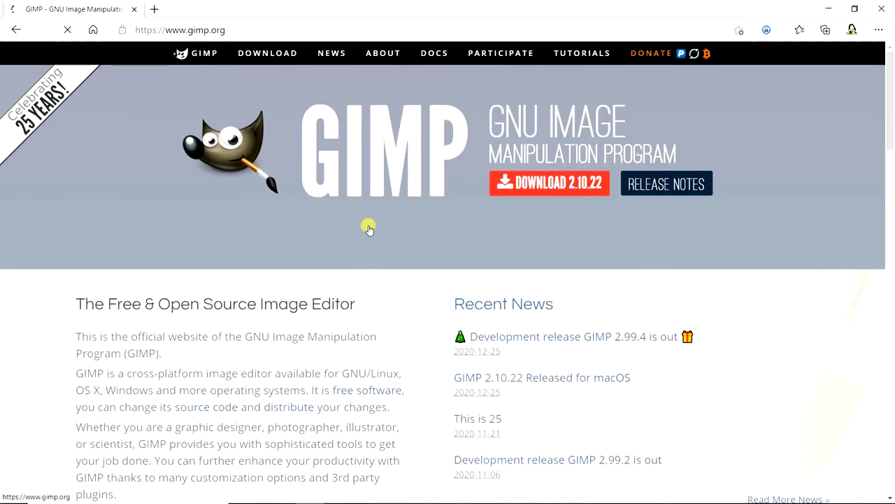
scroll(397, 256, "down", 3)
scroll(396, 256, "up", 3)
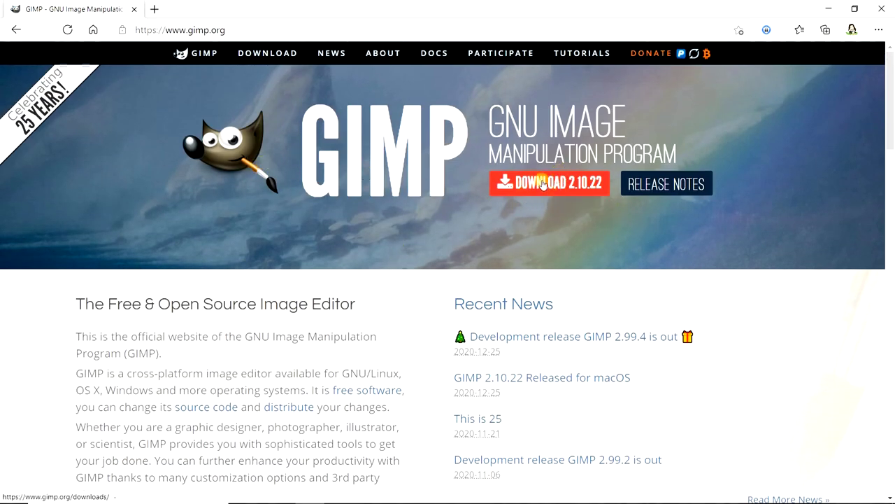
- Download the GIMP 2.10.22 installer for Windows directly from the site's downloads page
left_click(542, 184)
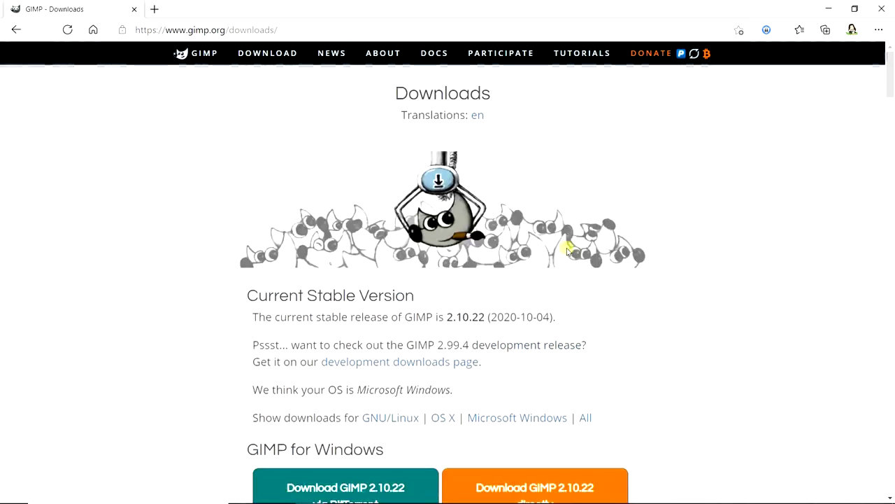
scroll(573, 206, "down", 1)
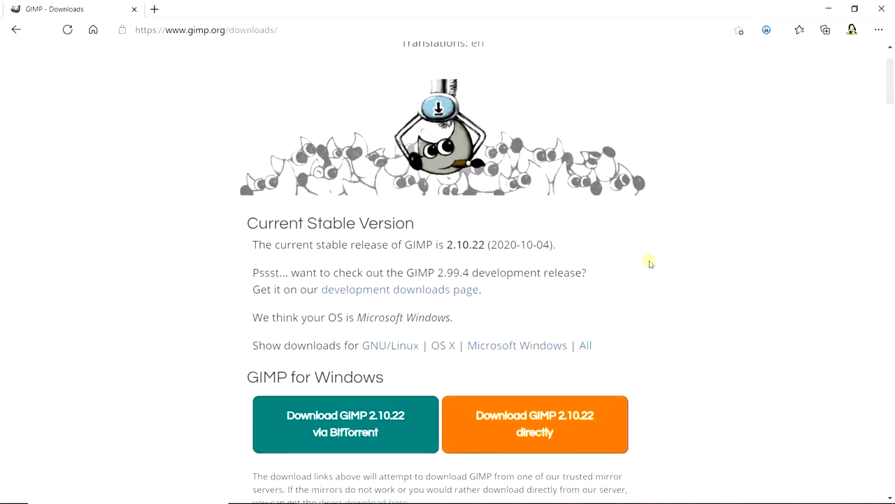
scroll(649, 260, "down", 2)
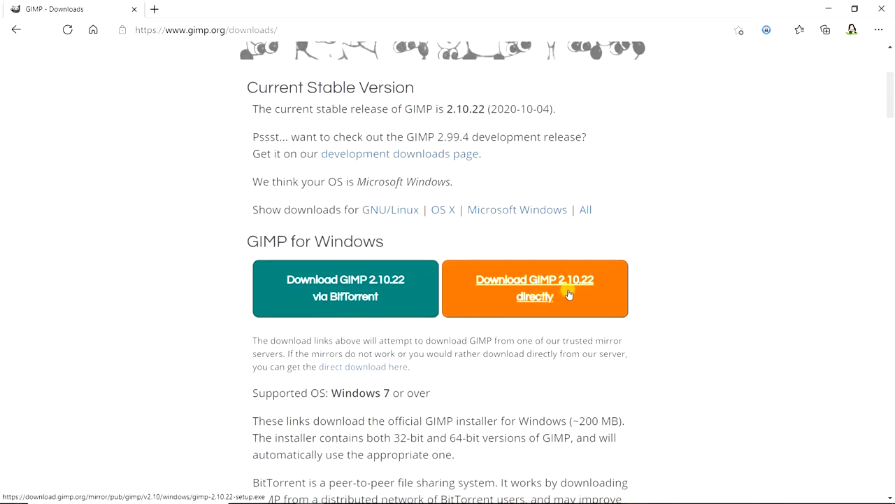
left_click(530, 293)
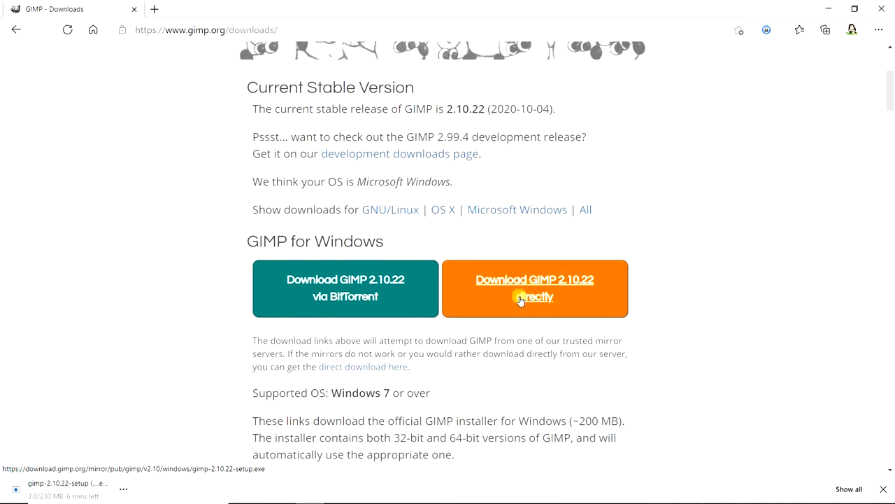
- Run the downloaded GIMP setup in the mode that installs for all users, and clear the browser from view
mouse_move(74, 493)
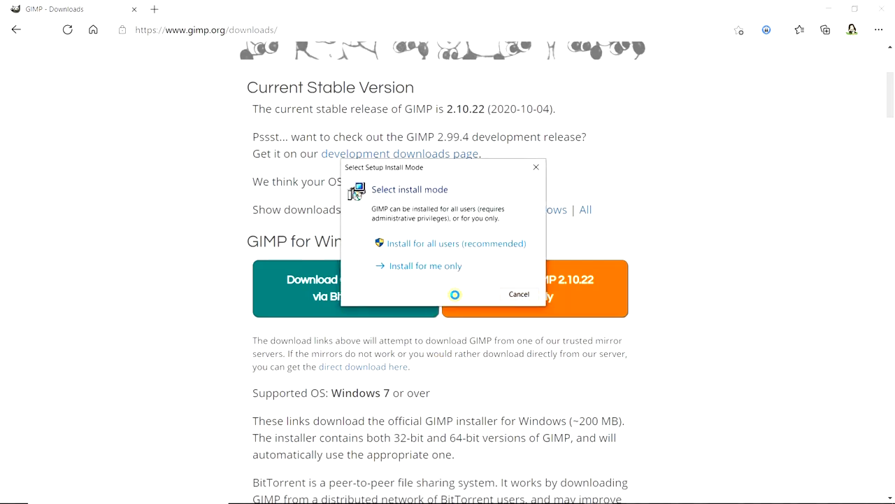
left_click(451, 242)
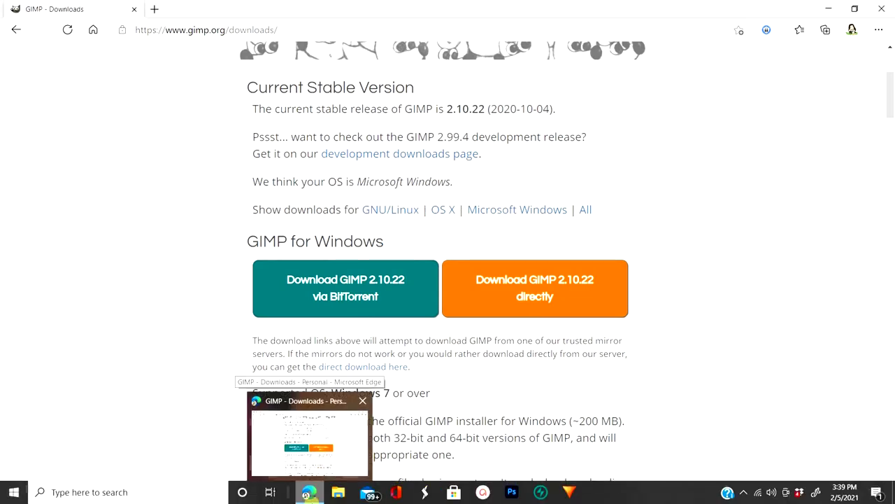
left_click(311, 493)
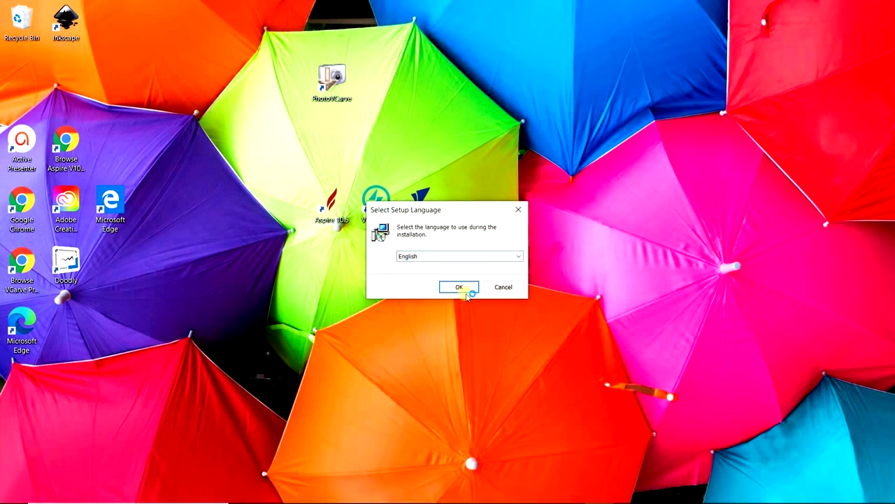
- Keep English as the setup language, install GIMP without customizing, and exit the finished setup wizard
left_click(521, 257)
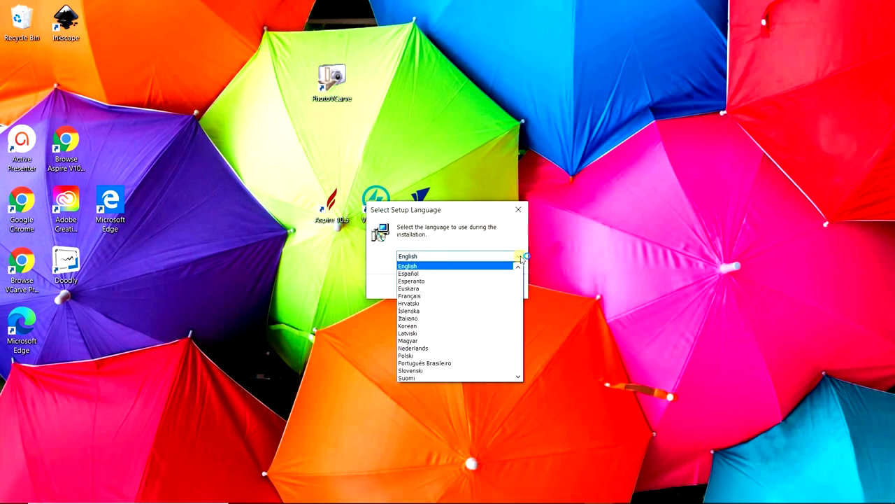
left_click(521, 257)
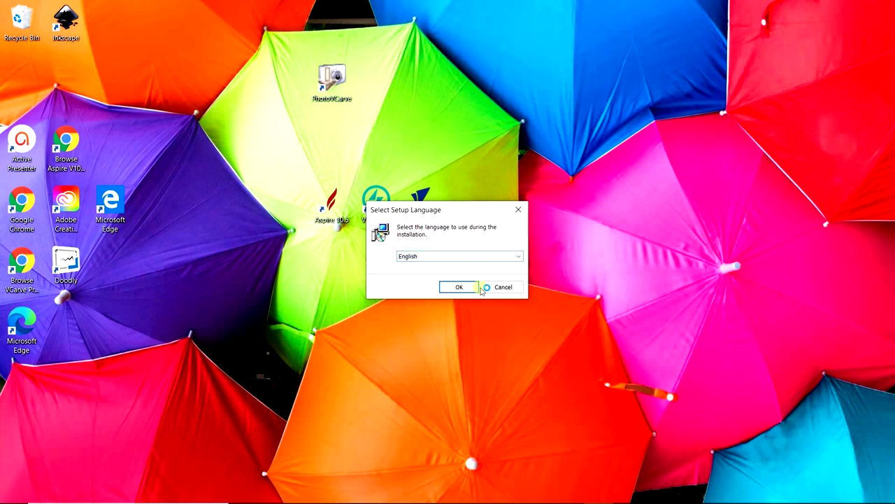
left_click(459, 287)
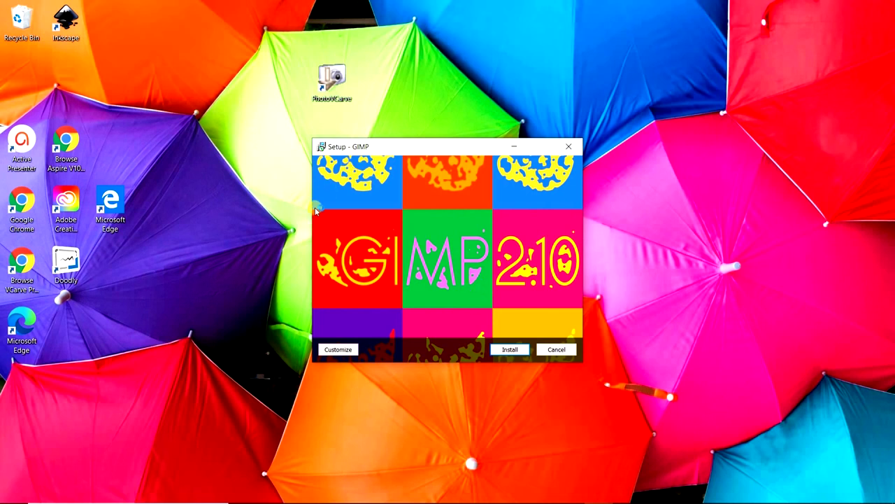
left_click(509, 350)
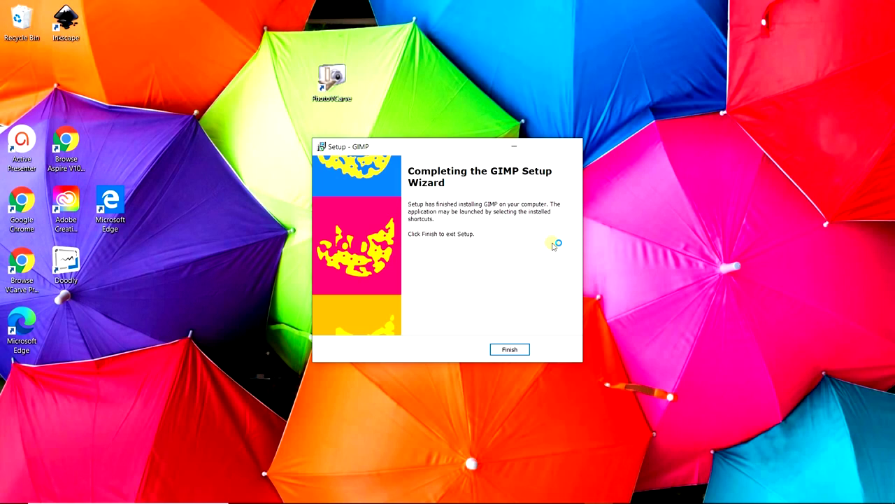
left_click(504, 349)
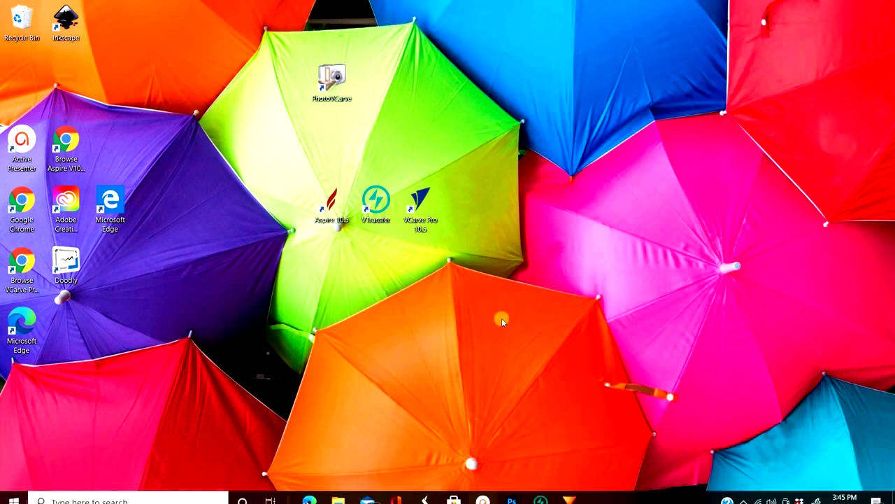
- Launch the newly installed GIMP 2.10.22
left_click(13, 494)
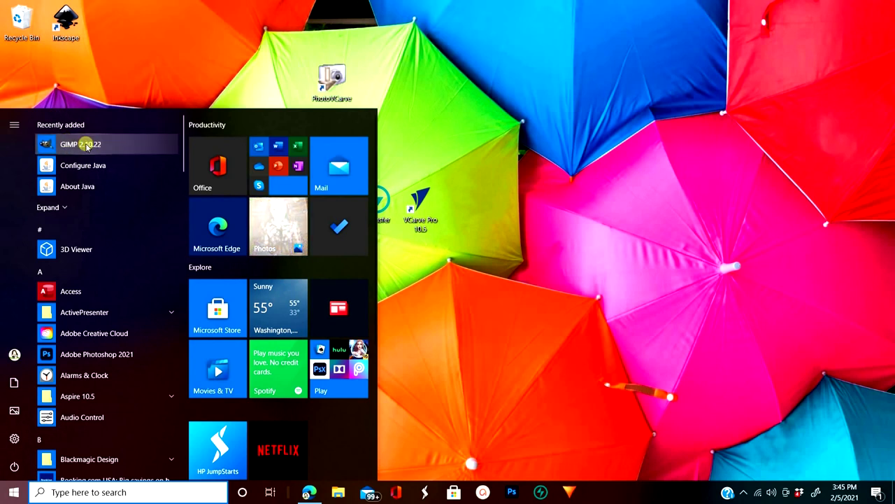
right_click(87, 145)
left_click(87, 144)
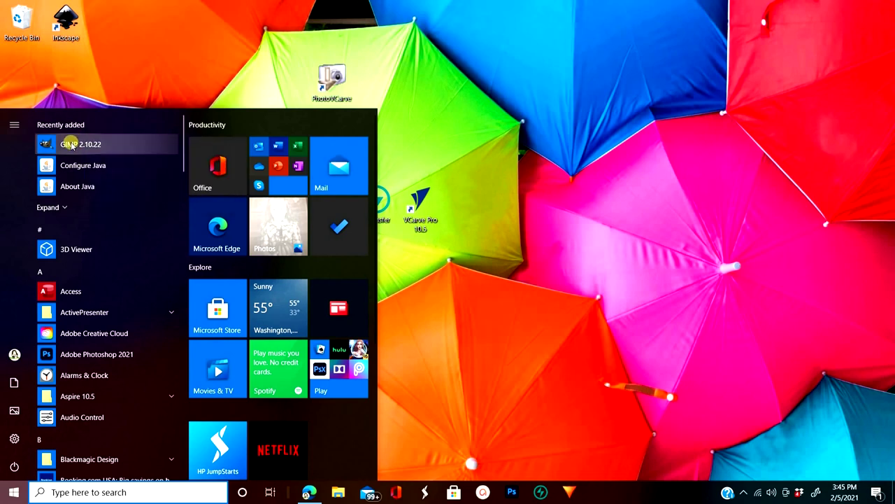
left_click(77, 145)
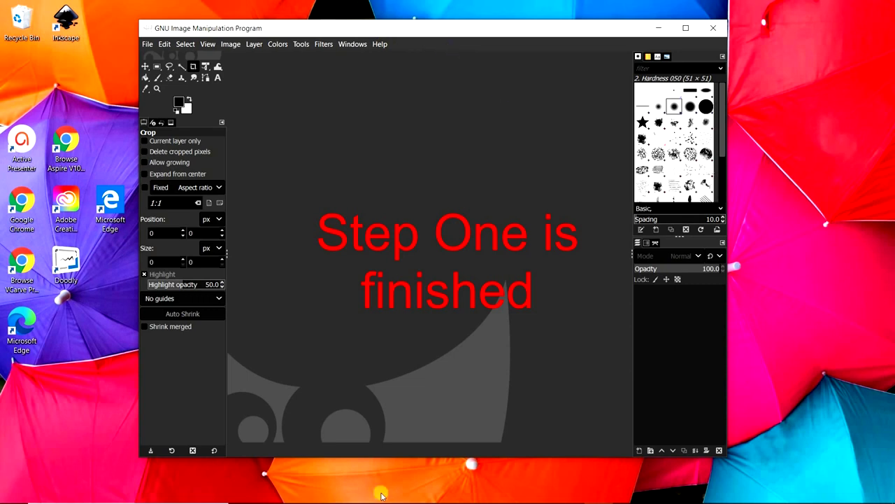
- Switch to Microsoft Edge and open infinitelaser.us in a new tab
mouse_move(319, 498)
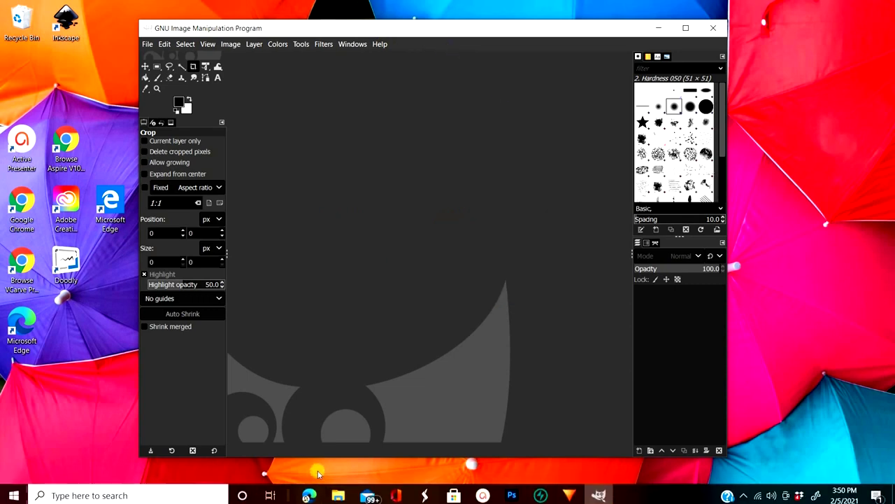
left_click(310, 495)
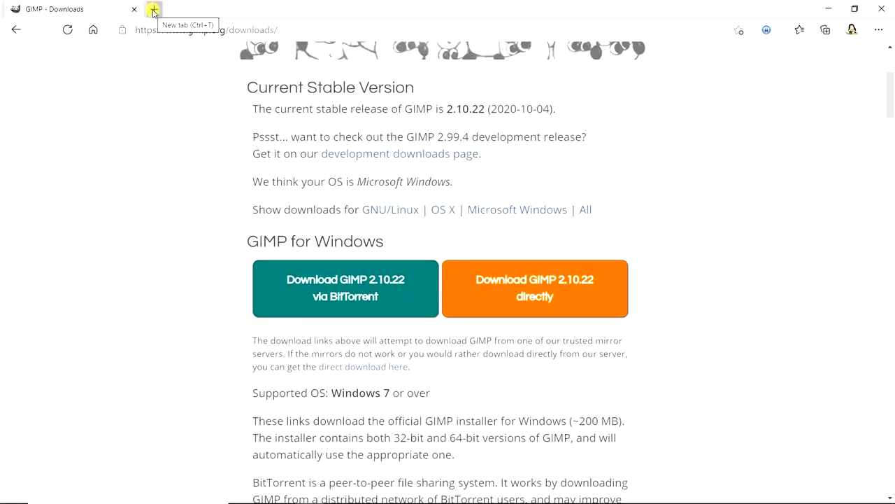
left_click(154, 9)
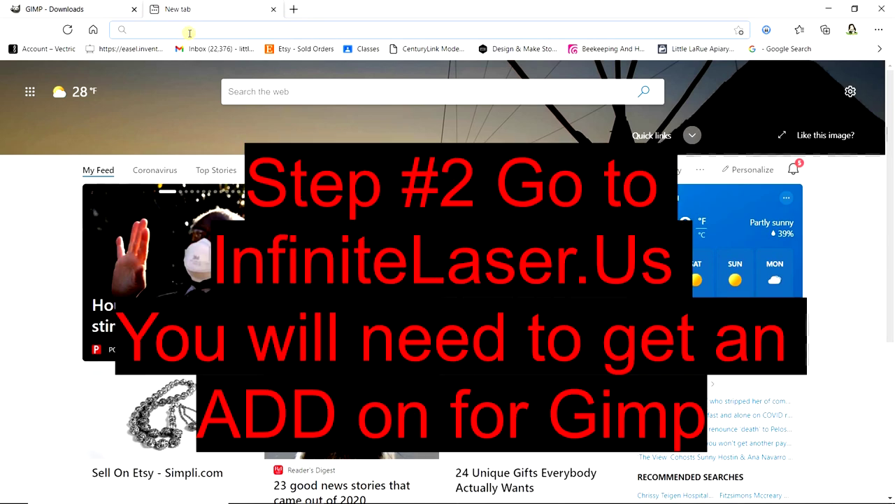
type("infinitelaser")
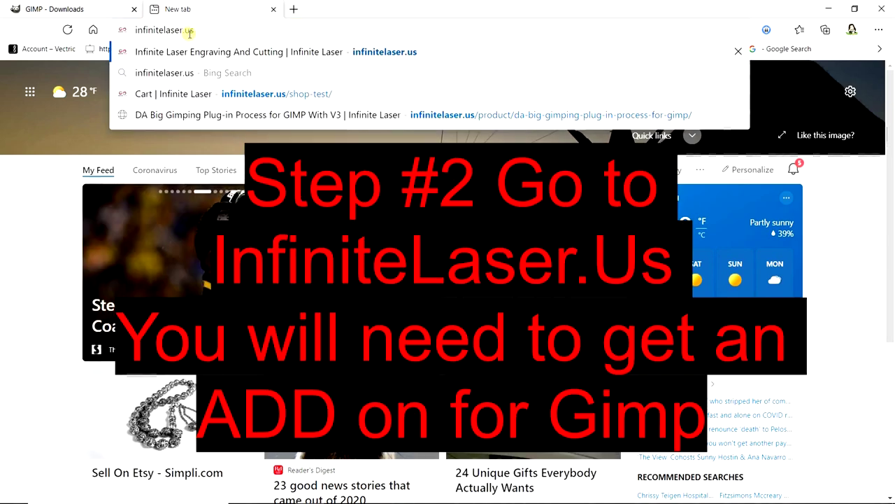
type(".us")
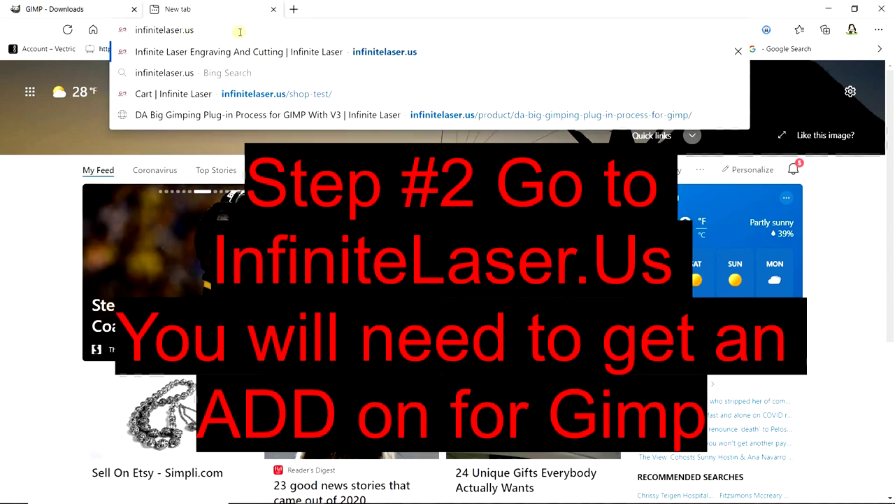
key("Return")
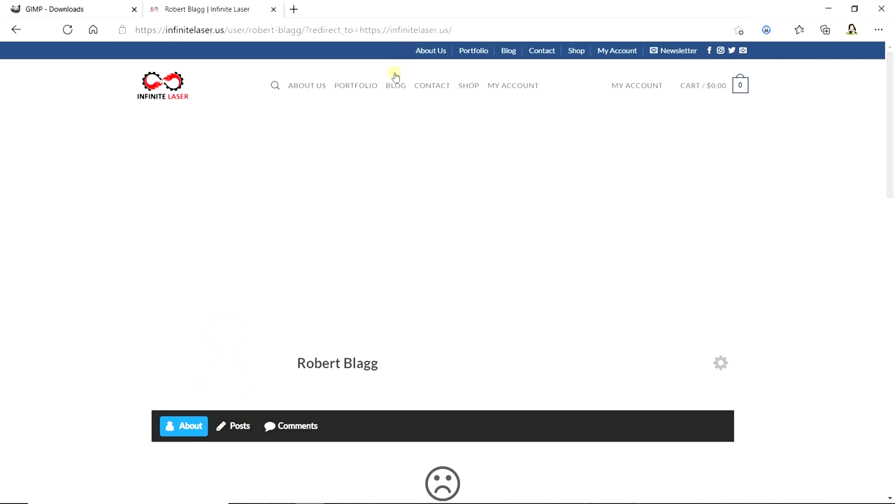
- Find the best-selling DA Big Gimping Plug-in Process for GIMP With V3 and open its product page
scroll(510, 214, "down", 5)
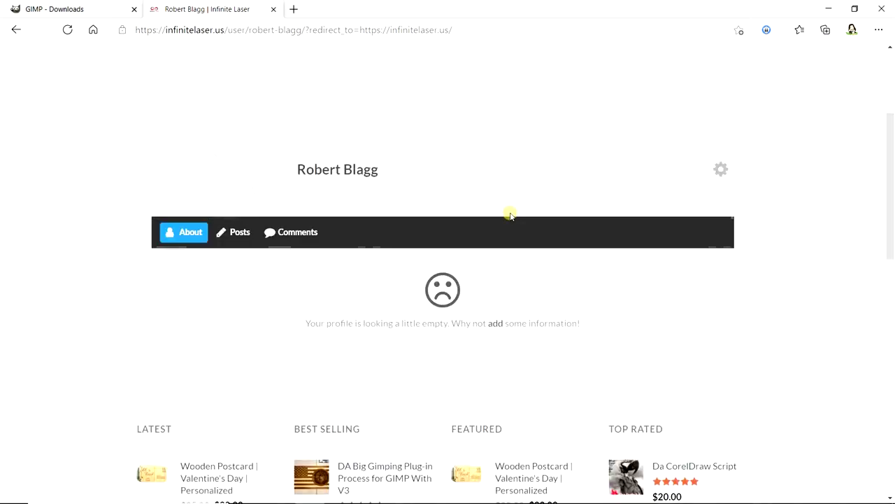
scroll(513, 268, "down", 2)
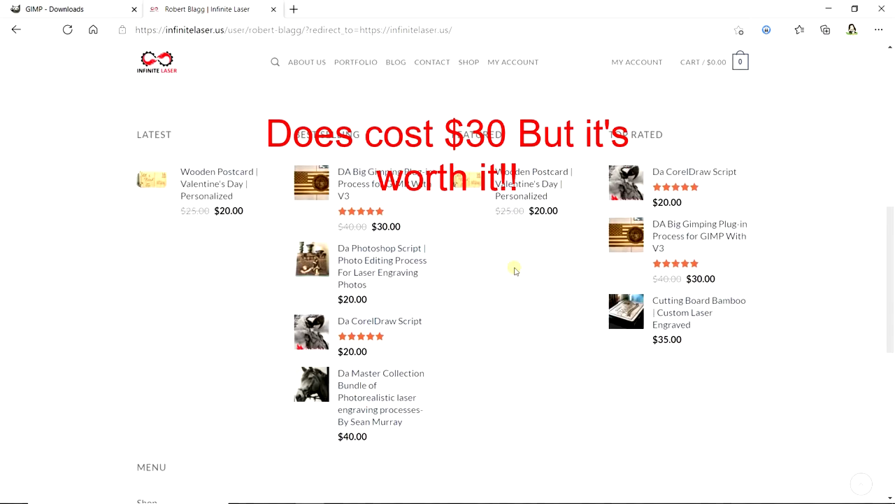
scroll(513, 268, "up", 7)
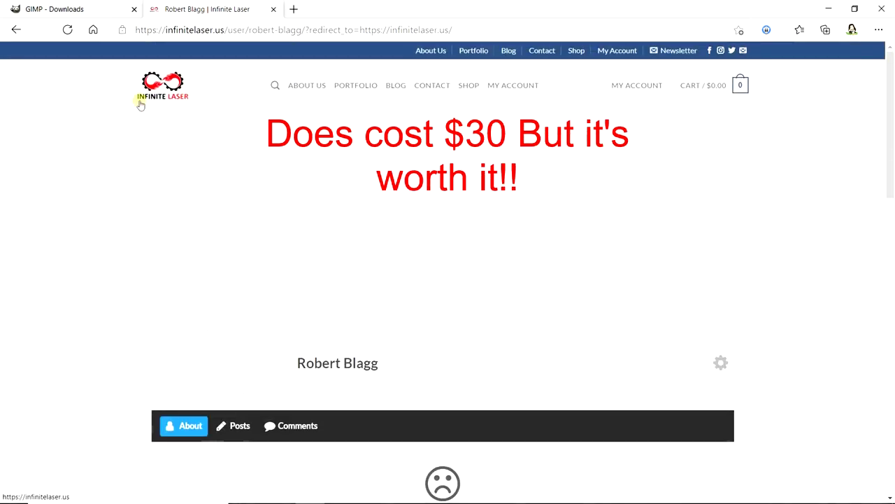
scroll(422, 202, "down", 5)
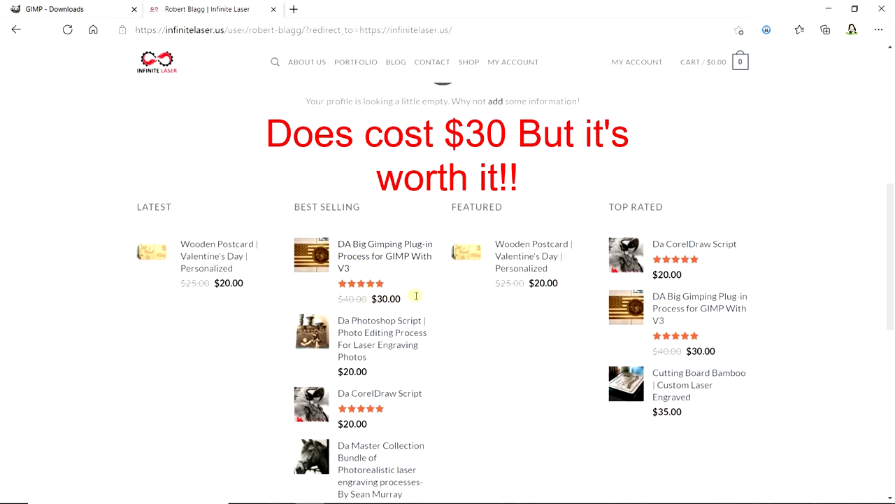
left_click_drag(416, 295, 376, 298)
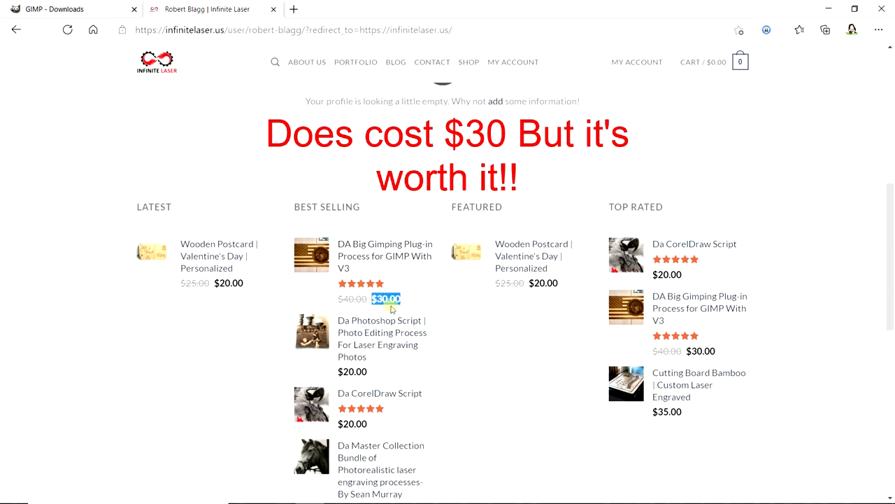
left_click(356, 259)
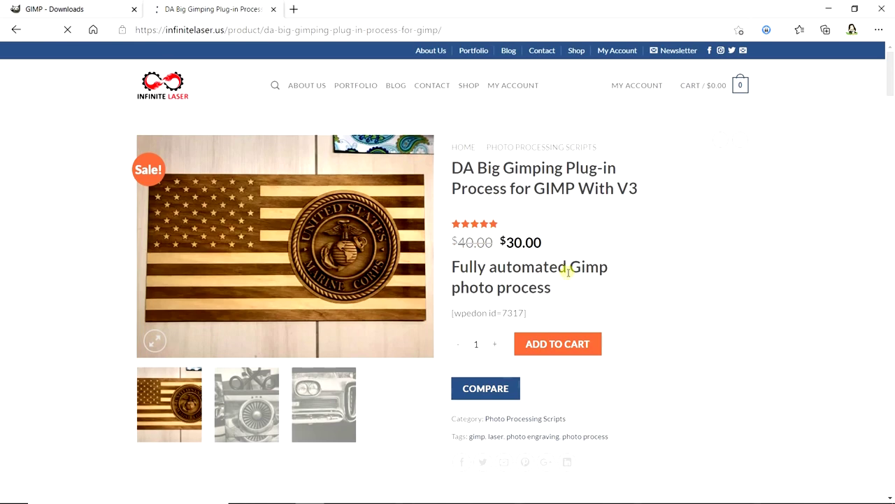
- Look over the plug-in's purchase options and open the account's Downloads page
scroll(603, 390, "down", 1)
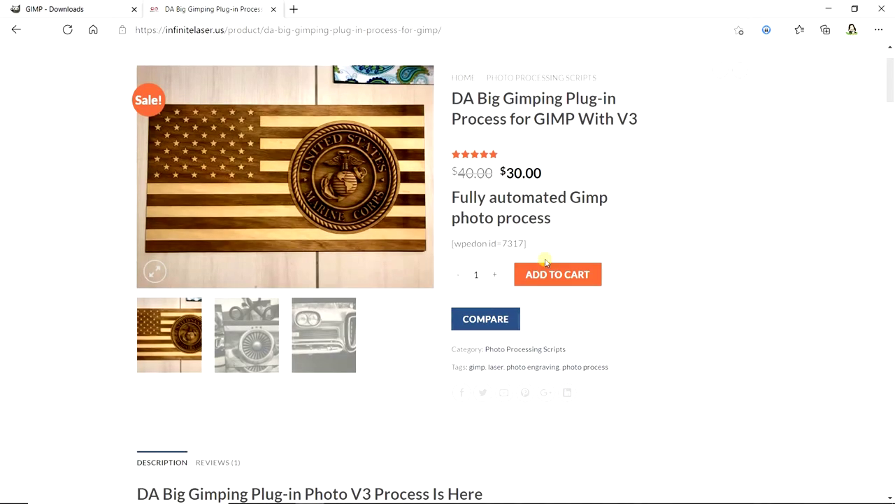
scroll(505, 291, "up", 1)
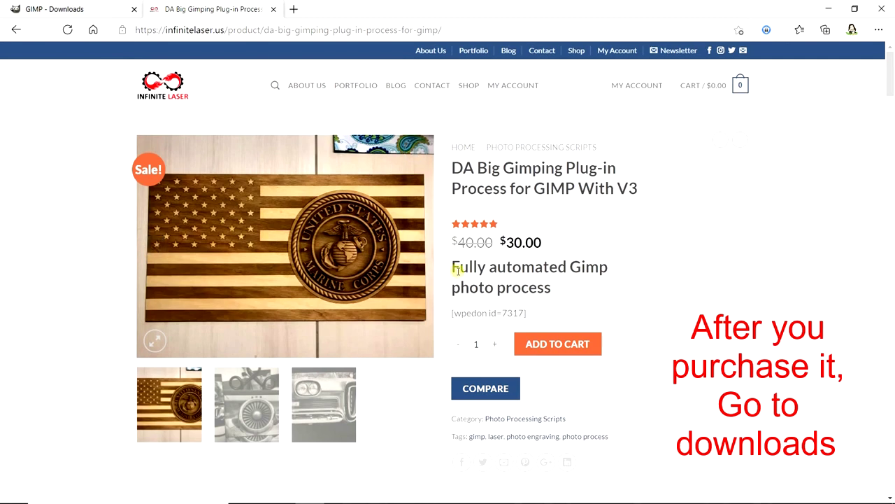
mouse_move(643, 94)
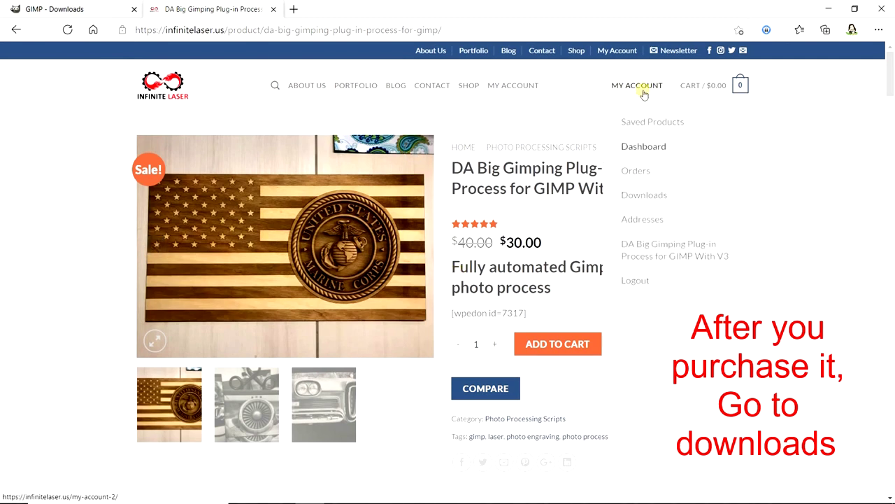
left_click(638, 201)
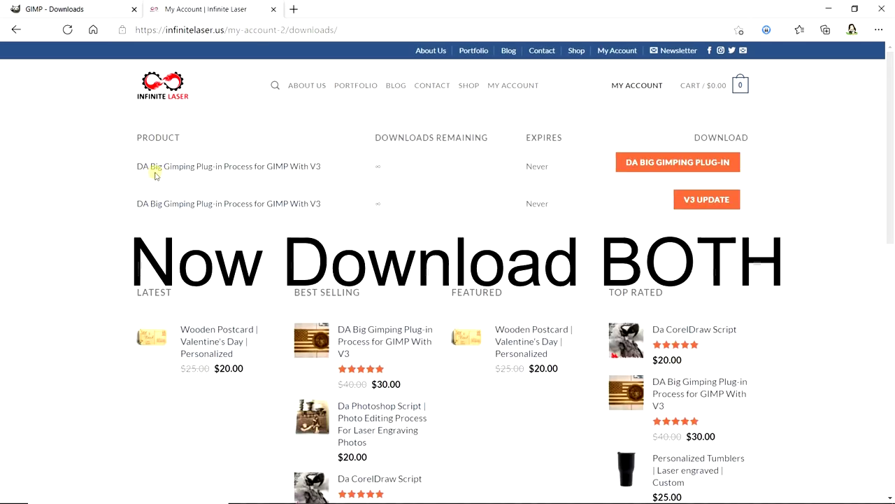
- Download both the DA Big Gimping Plug-in and the V3 Update from the account's downloads list
left_click_drag(136, 164, 330, 166)
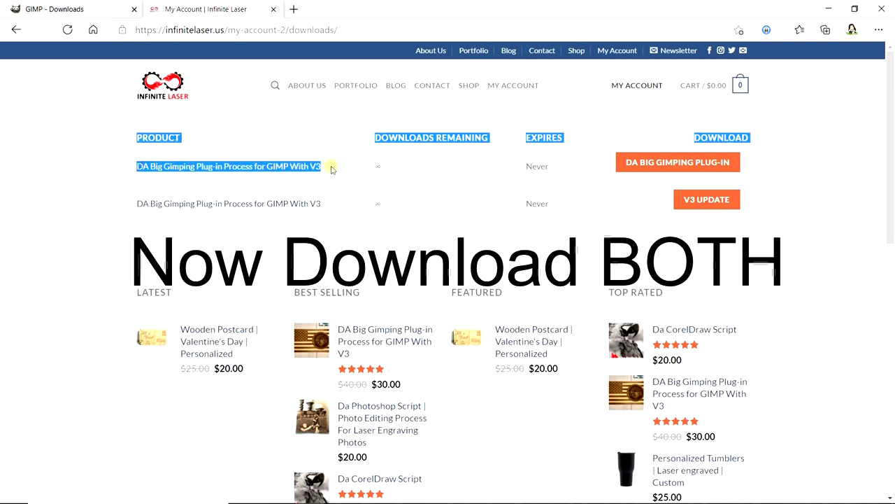
left_click_drag(329, 209, 181, 229)
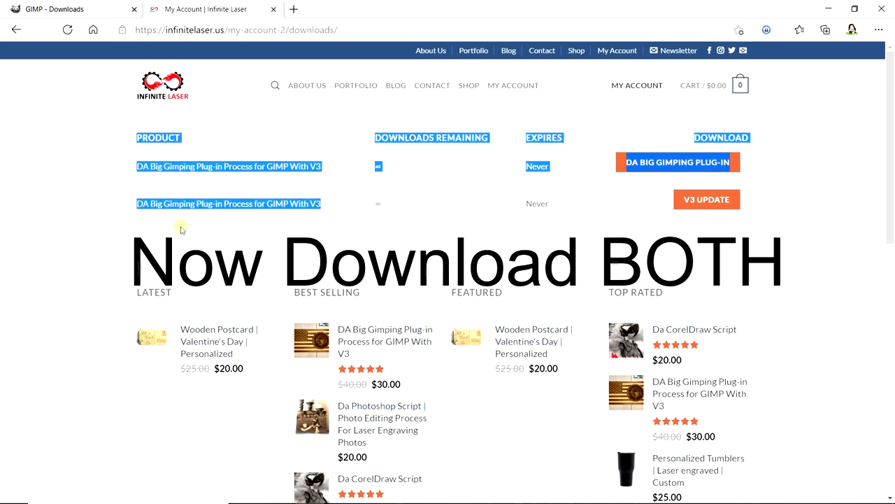
left_click(261, 195)
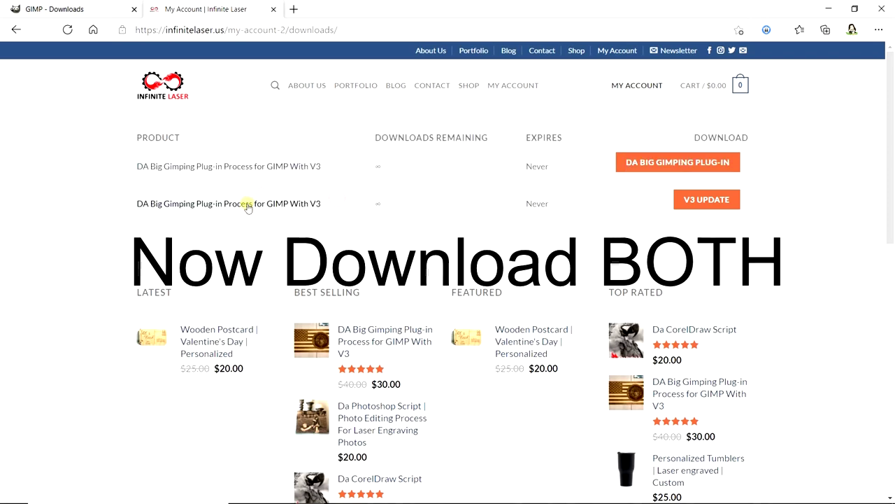
left_click(703, 163)
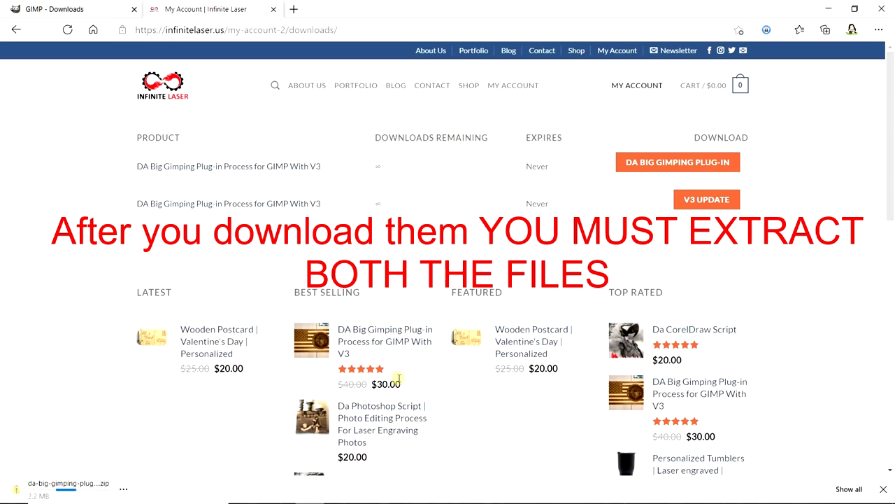
left_click(689, 201)
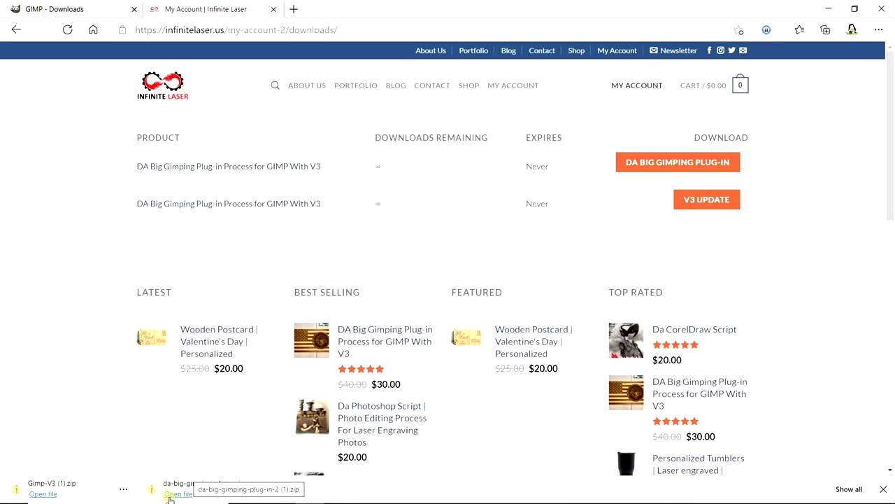
- Extract all of Gimp-V3 (1).zip to the suggested Gimp-V3 (1) folder in Downloads and close the archive
left_click(46, 493)
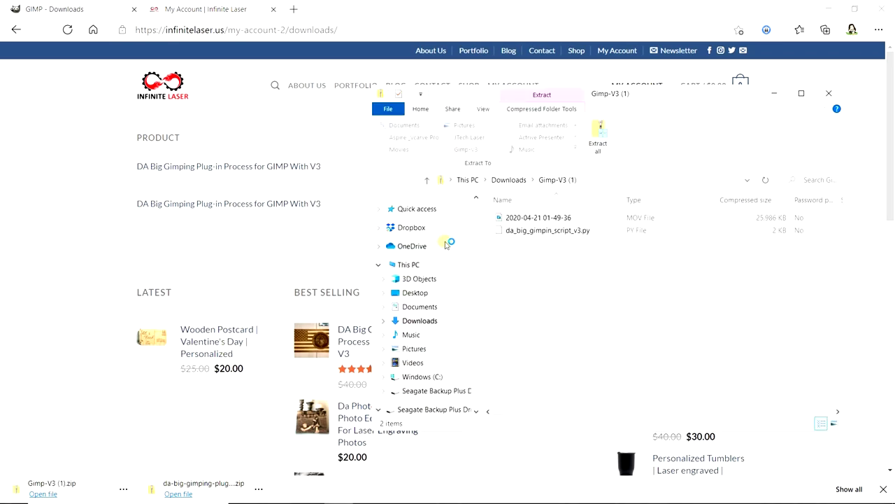
left_click(599, 134)
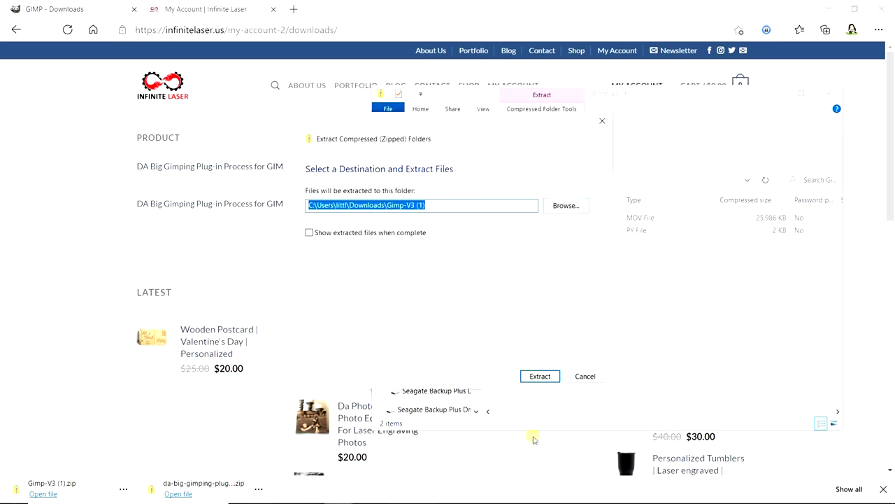
left_click(540, 377)
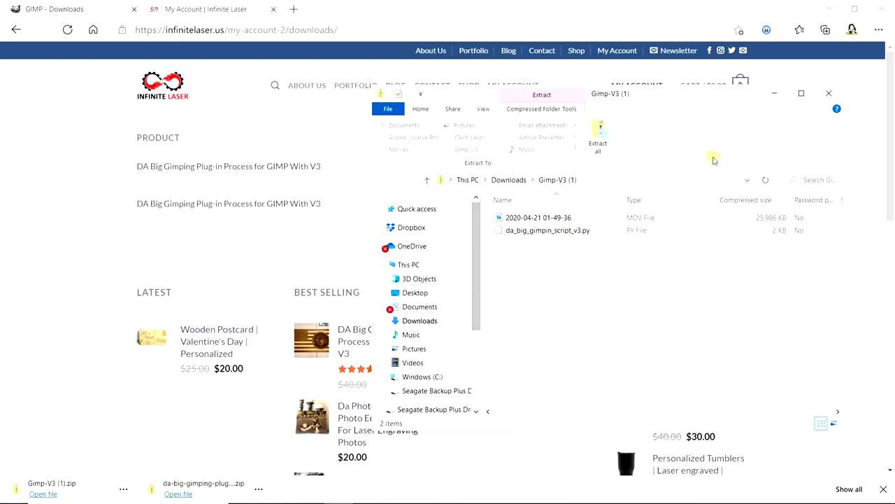
left_click(828, 93)
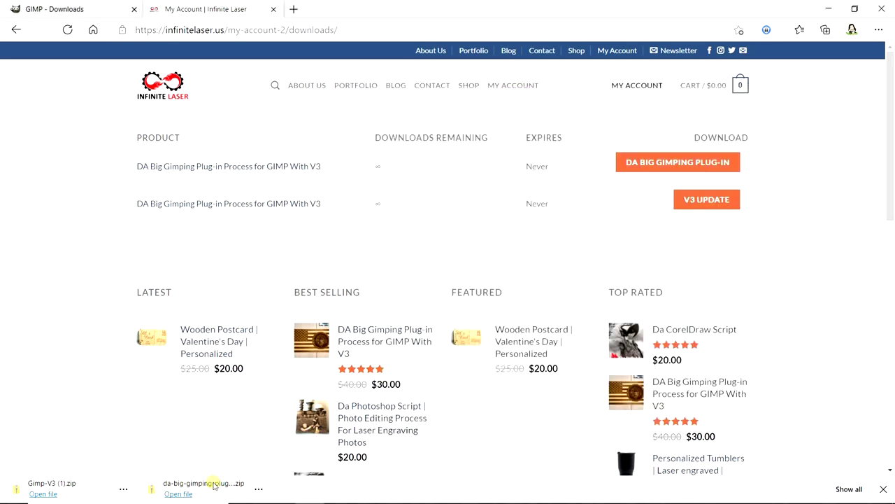
- Extract all of da-big-gimping-plug-in-2 (1).zip to its suggested folder in Downloads, and close the archive and the browser
left_click(180, 484)
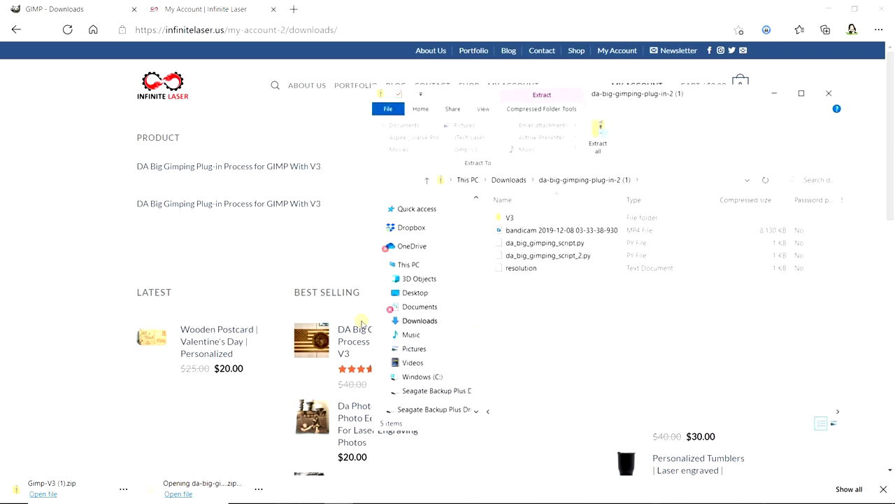
left_click(599, 151)
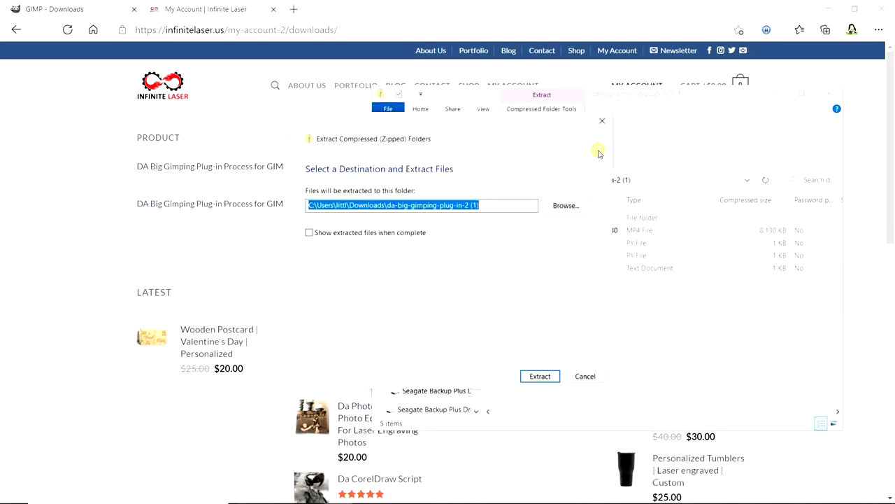
left_click(540, 376)
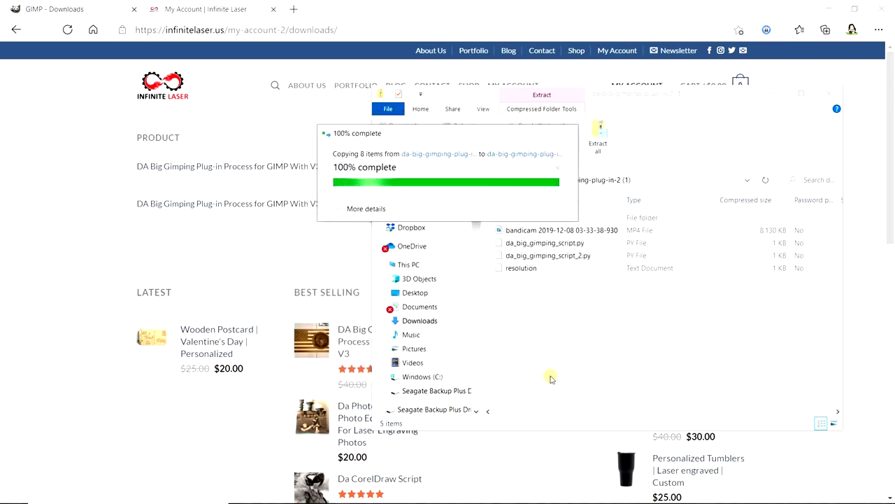
left_click(829, 98)
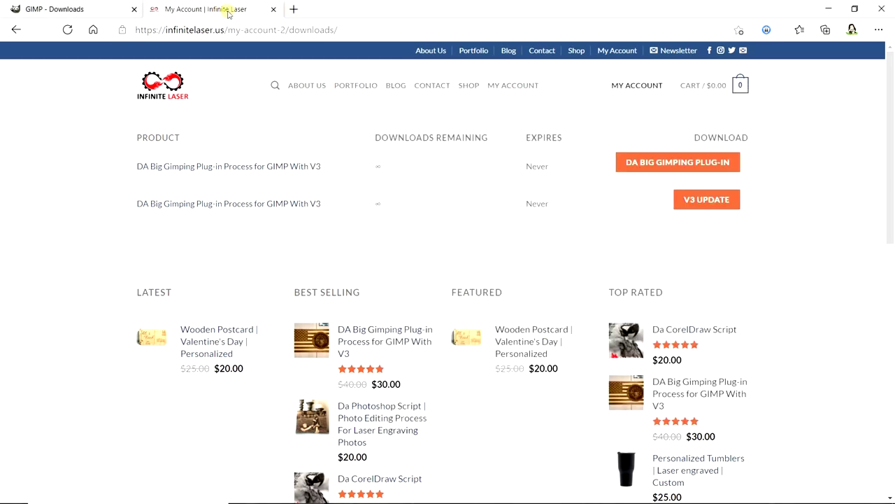
left_click(883, 7)
- In GIMP's preferences, go to the Plug-in Folders settings and select the user's AppData\Roaming\GIMP\2.10\plug-ins path
left_click(29, 28)
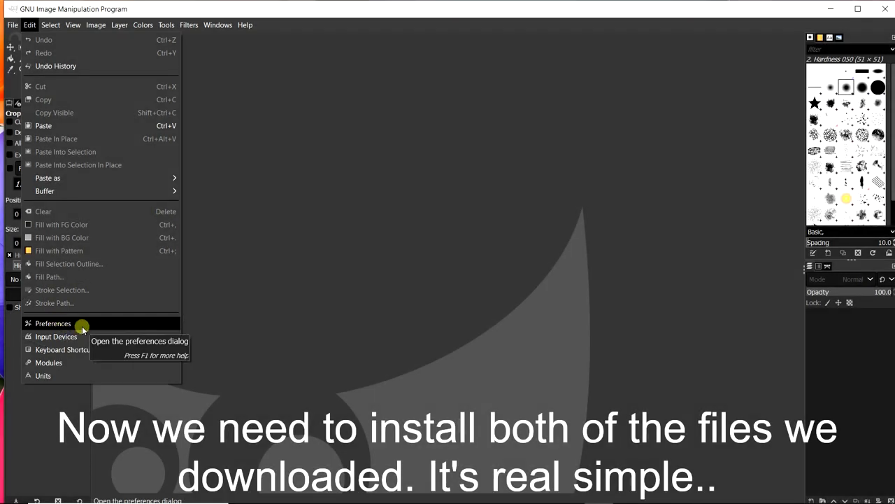
left_click(78, 326)
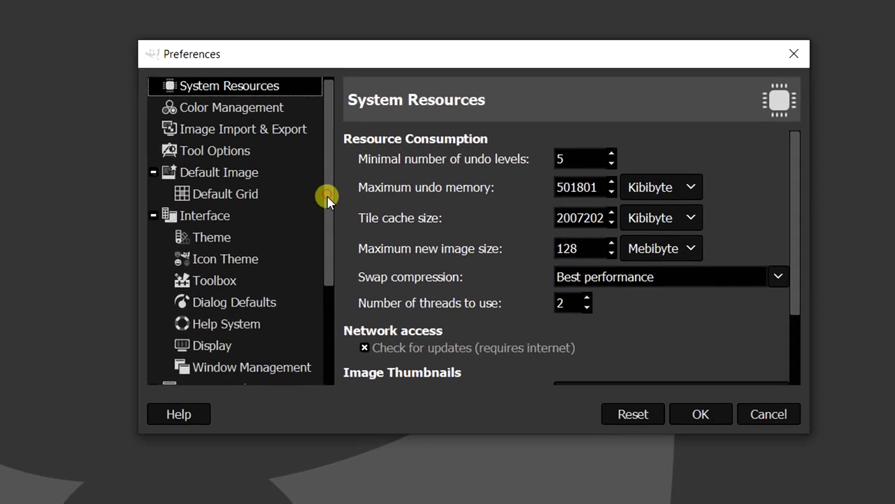
scroll(366, 255, "down", 5)
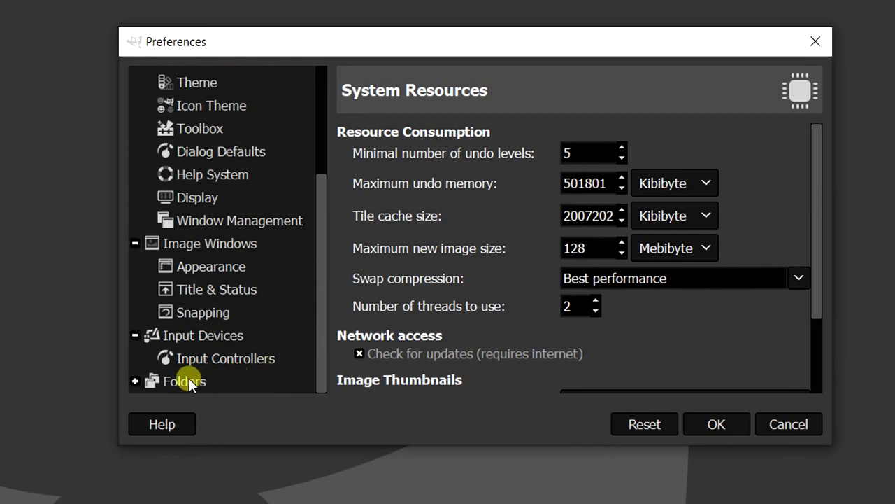
left_click(135, 381)
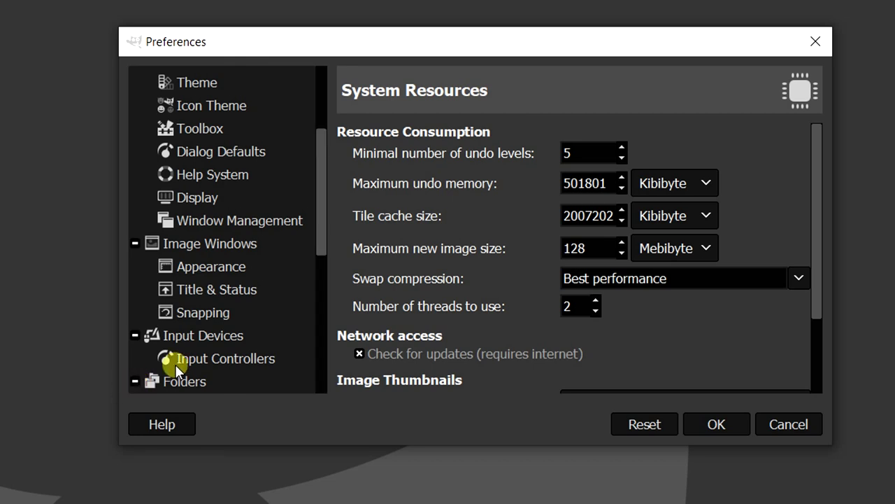
left_click_drag(320, 238, 319, 385)
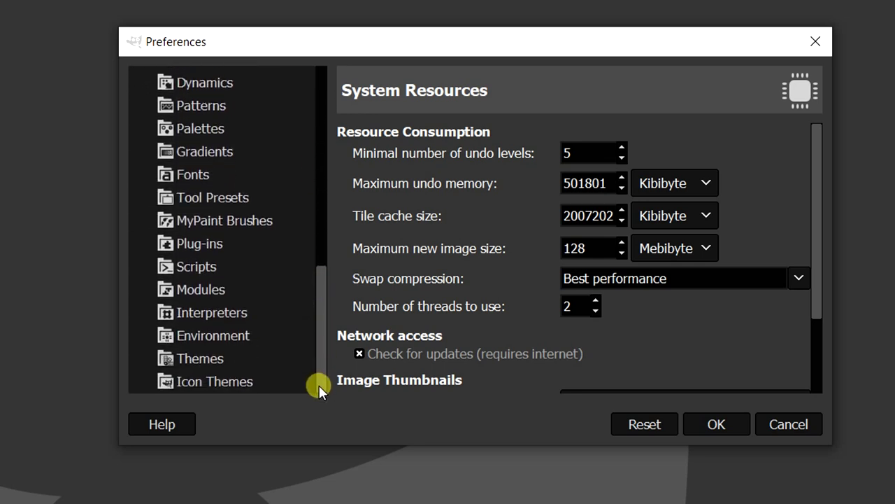
left_click(215, 242)
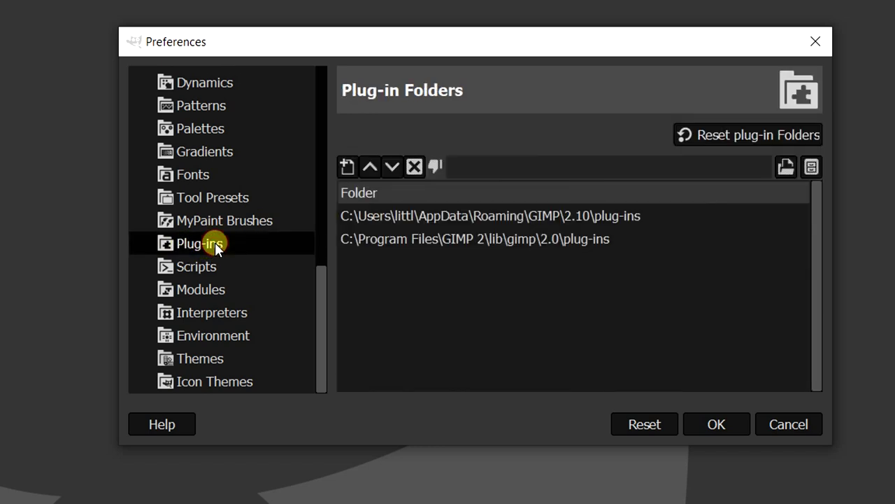
left_click(420, 216)
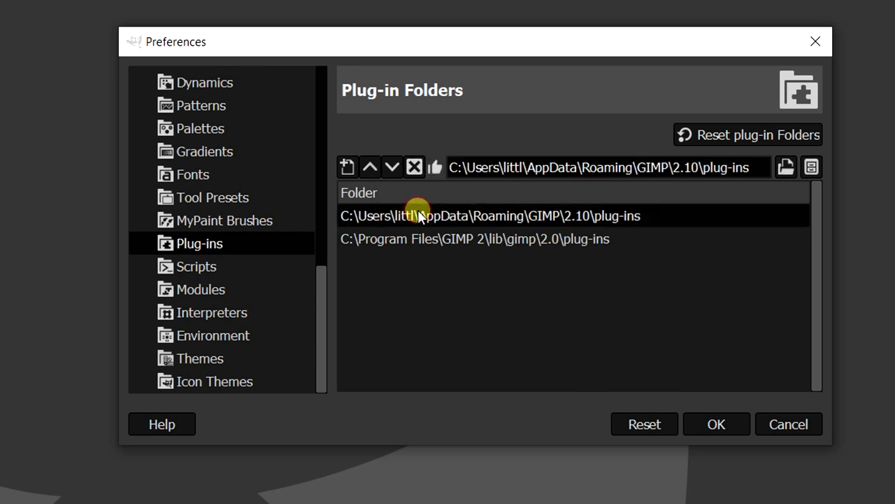
- Show the selected plug-in path in the file manager and open the plug-ins folder
left_click(809, 169)
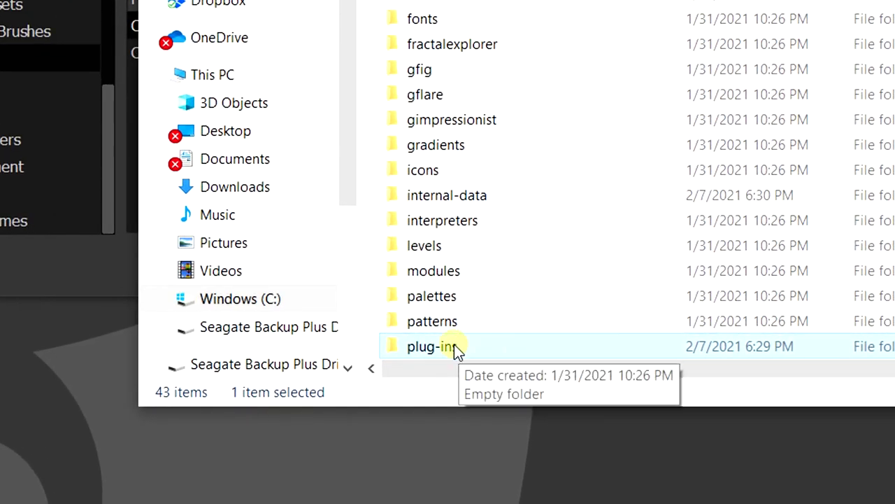
left_click(460, 348)
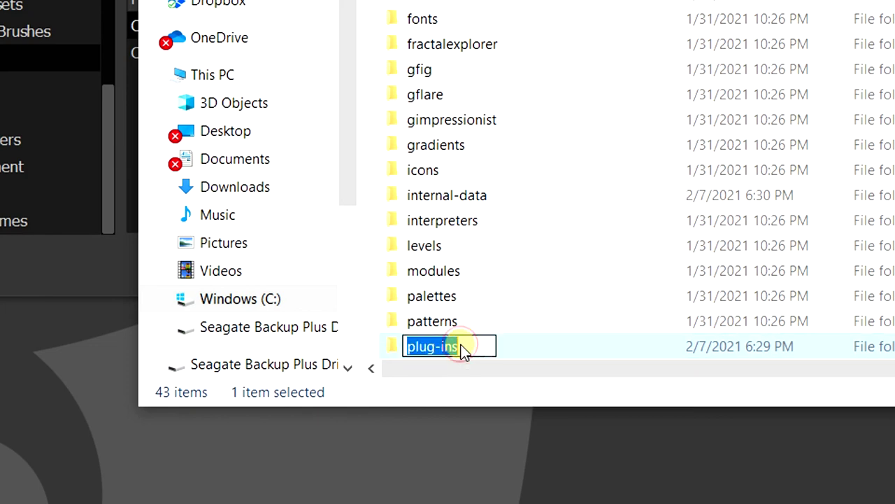
left_click(544, 347)
double_click(495, 352)
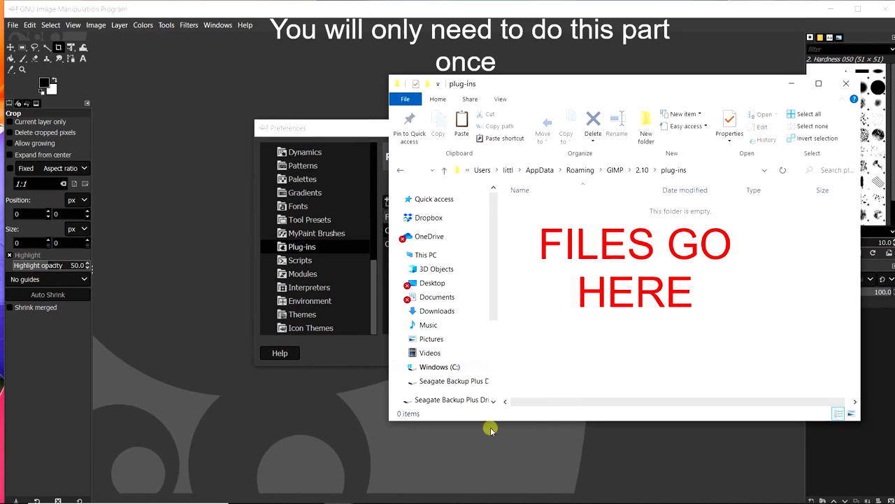
- Go to Downloads in the file manager and open the extracted da-big-gimping-plug-in-2 (1) folder
mouse_move(297, 498)
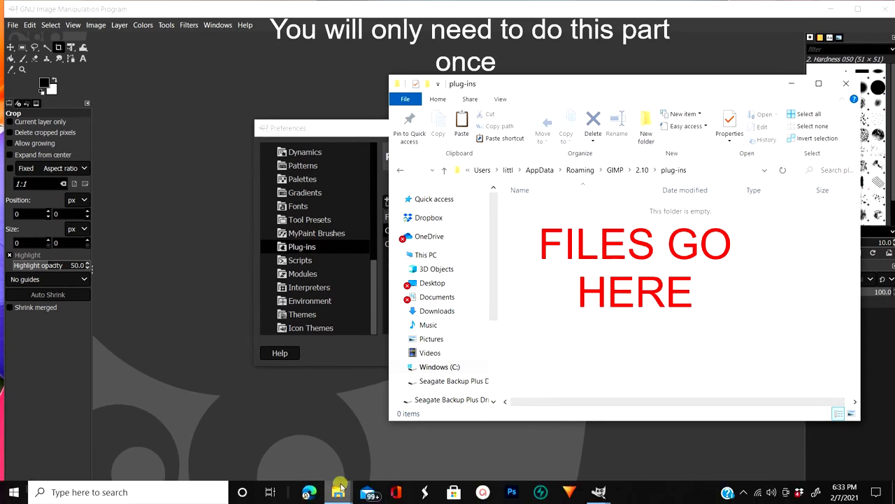
mouse_move(341, 495)
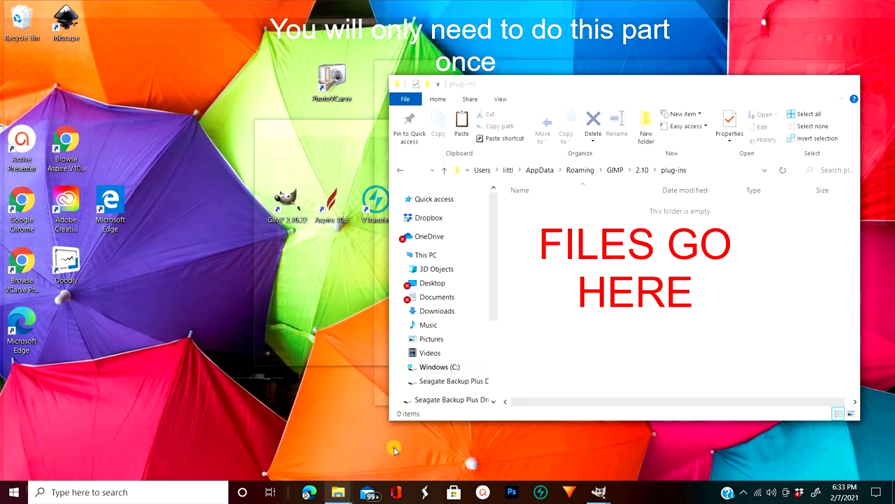
left_click(392, 447)
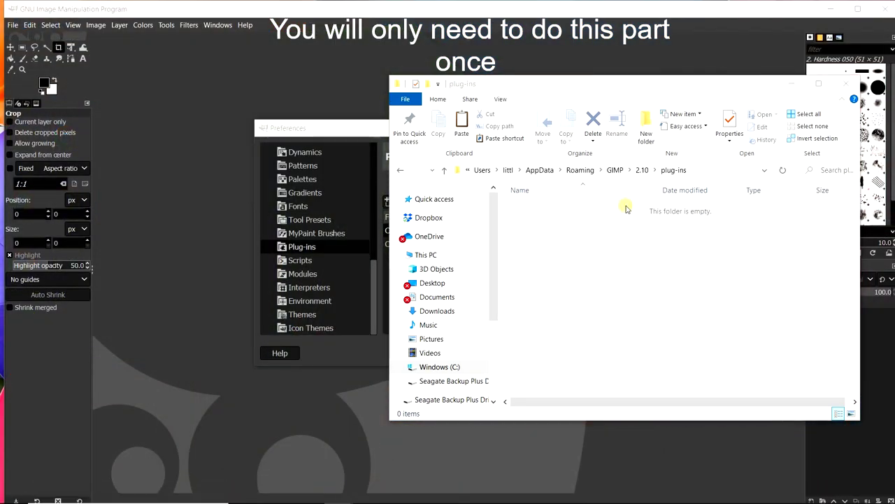
left_click_drag(656, 95, 556, 131)
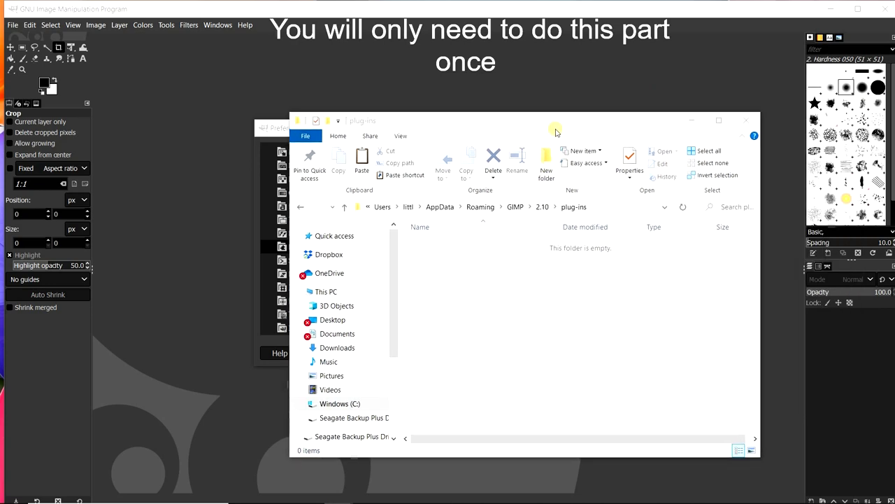
left_click(345, 347)
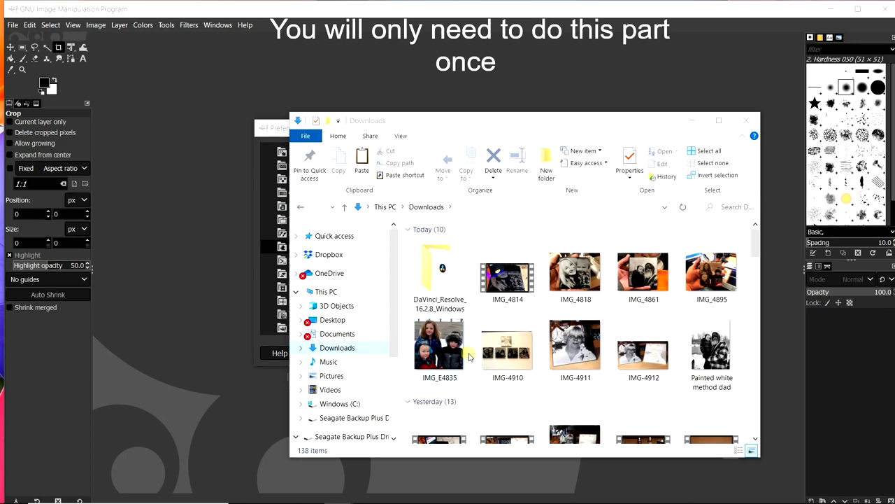
scroll(486, 359, "up", 2)
scroll(487, 359, "down", 2)
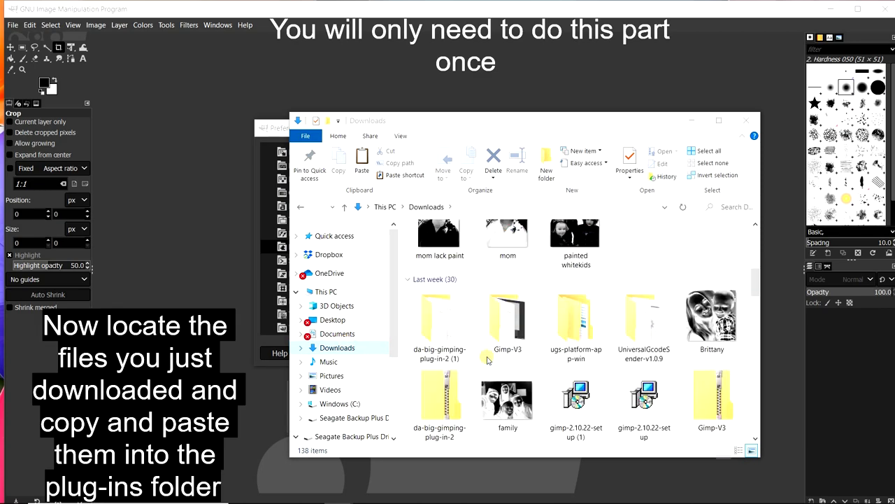
left_click_drag(544, 126, 490, 173)
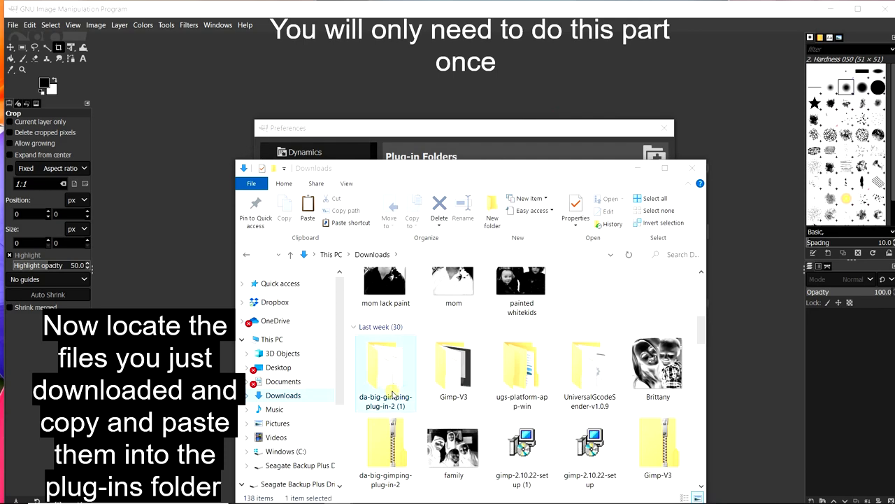
double_click(387, 370)
- Copy everything in the da-big-gimping-plug-in-2 (1) folder, including the V3 folder and both script files
left_click_drag(525, 380, 356, 281)
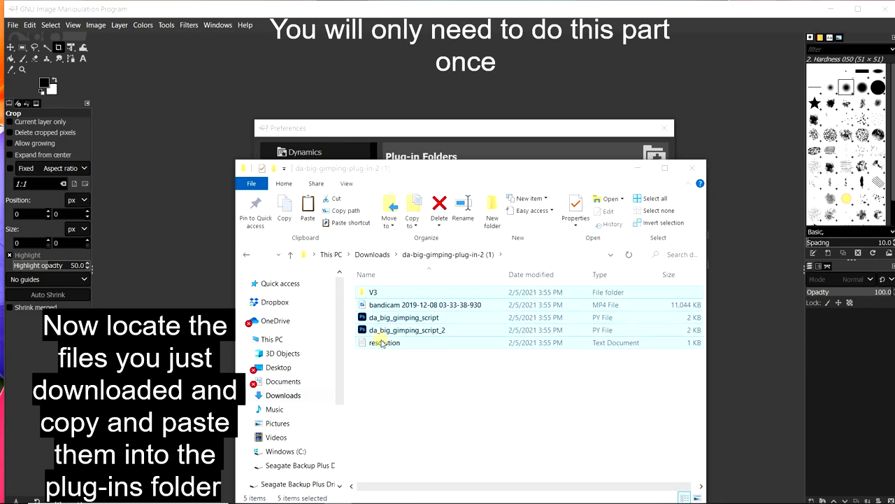
right_click(412, 318)
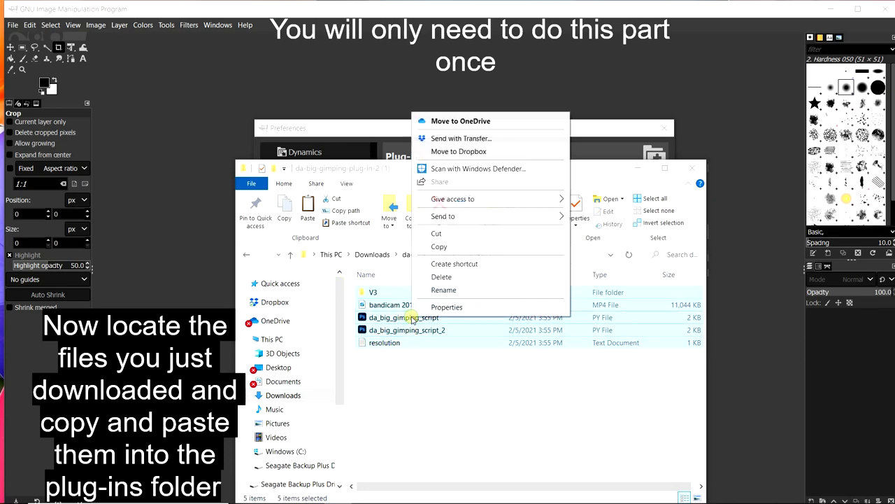
left_click(462, 248)
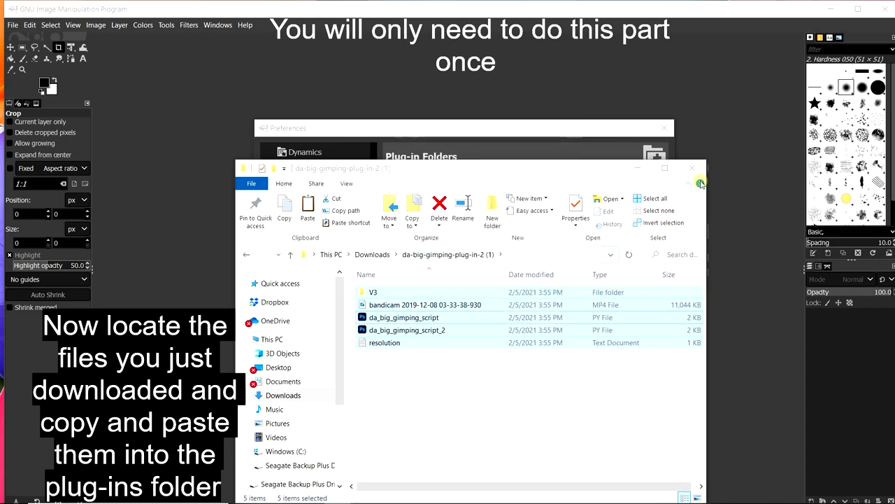
- Paste the copied plug-in files into the plug-ins folder of the user's GIMP 2.10 directory and close that folder window
left_click(637, 173)
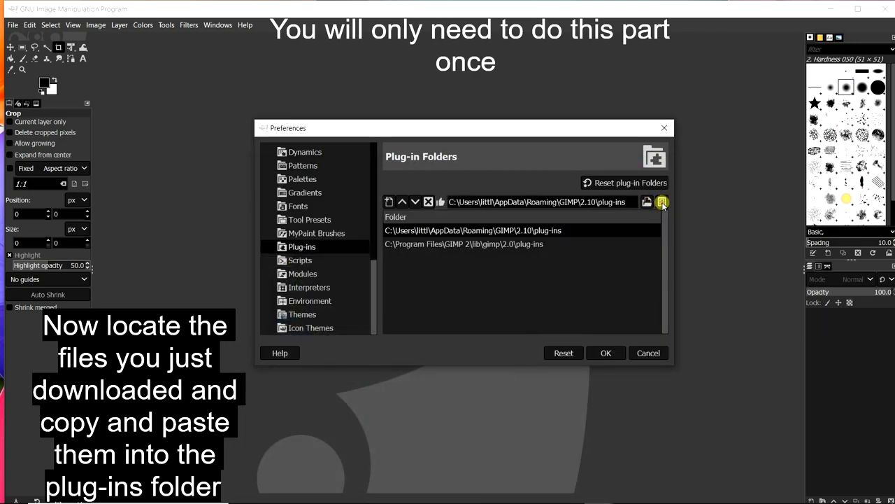
left_click(662, 203)
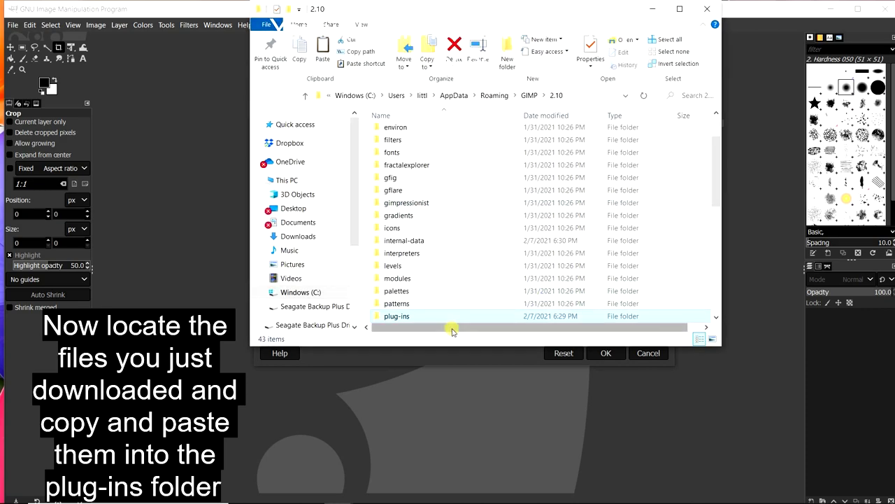
left_click(440, 319)
double_click(439, 319)
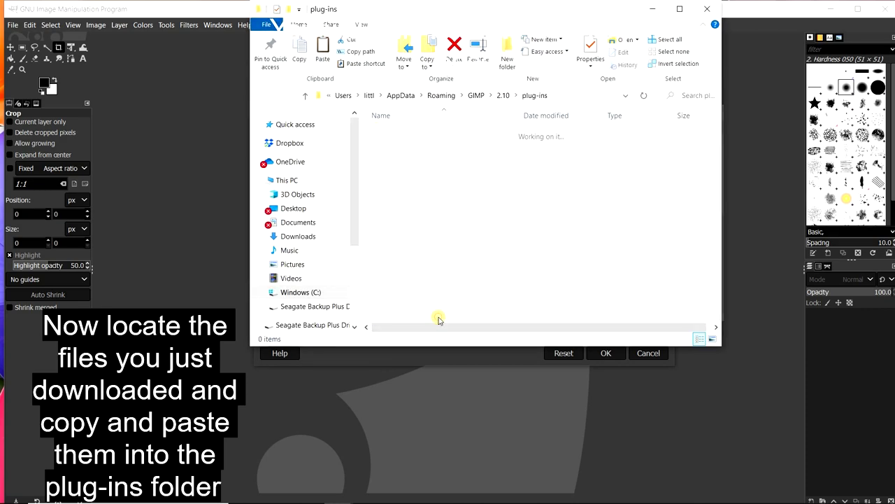
right_click(419, 183)
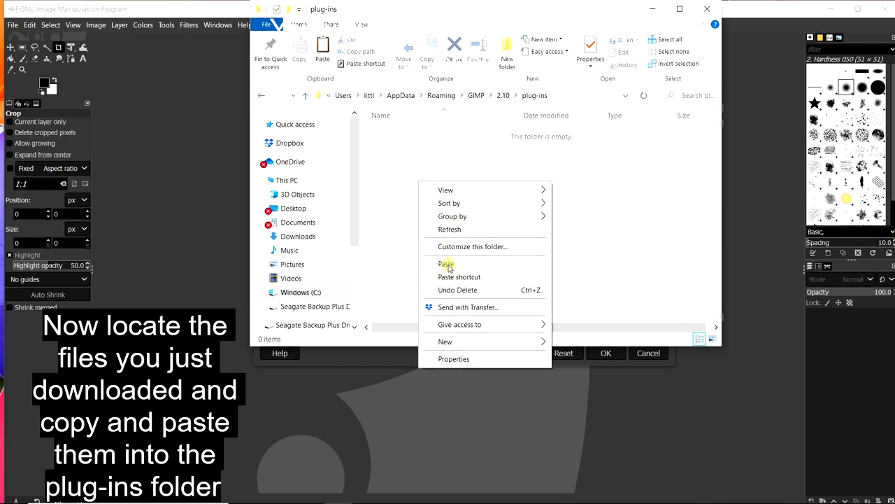
left_click(470, 265)
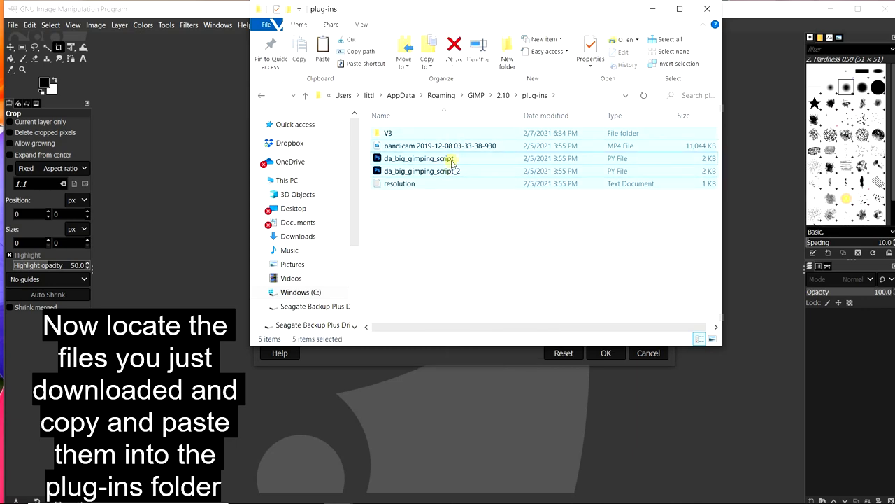
left_click(706, 10)
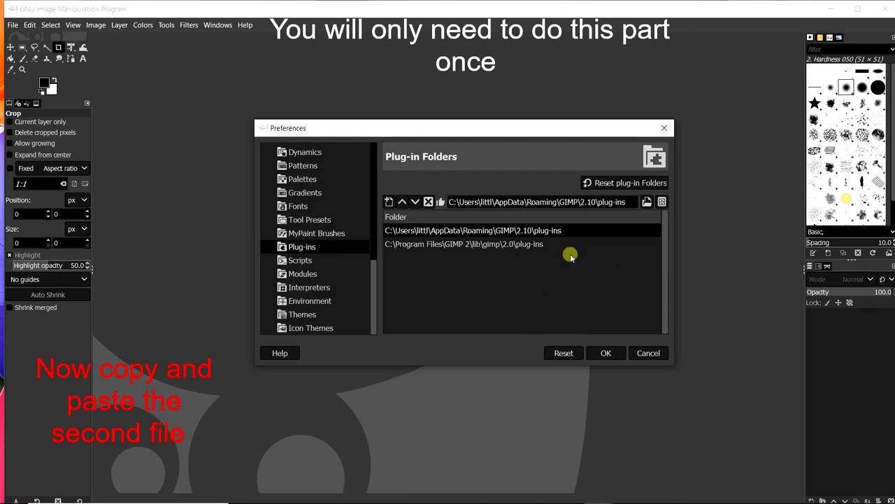
- Return to Downloads in the file manager and open the extracted Gimp-V3 folder
mouse_move(456, 493)
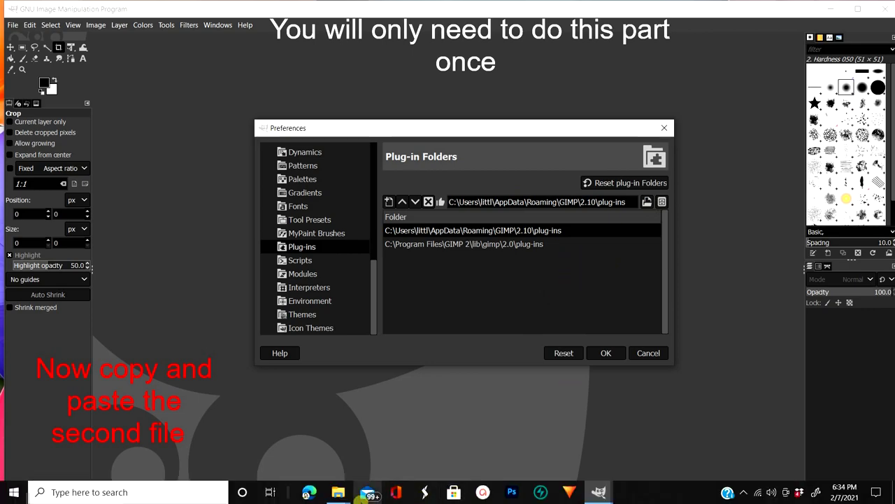
mouse_move(337, 496)
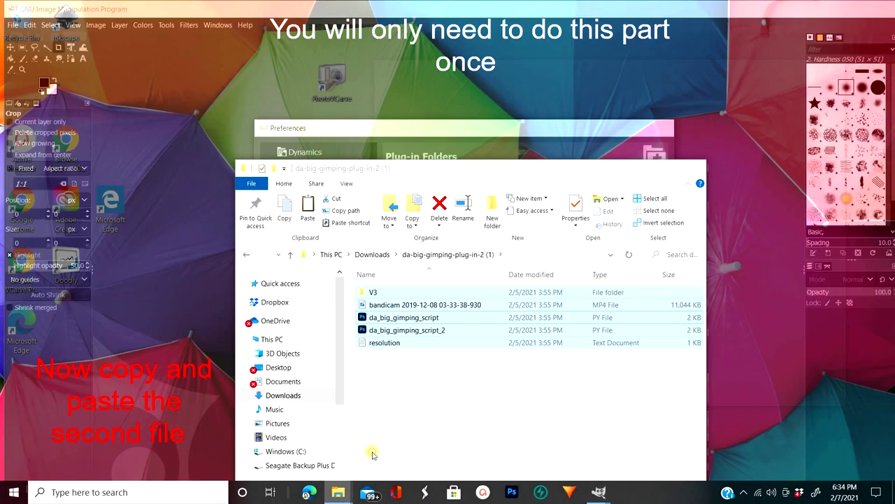
left_click(388, 441)
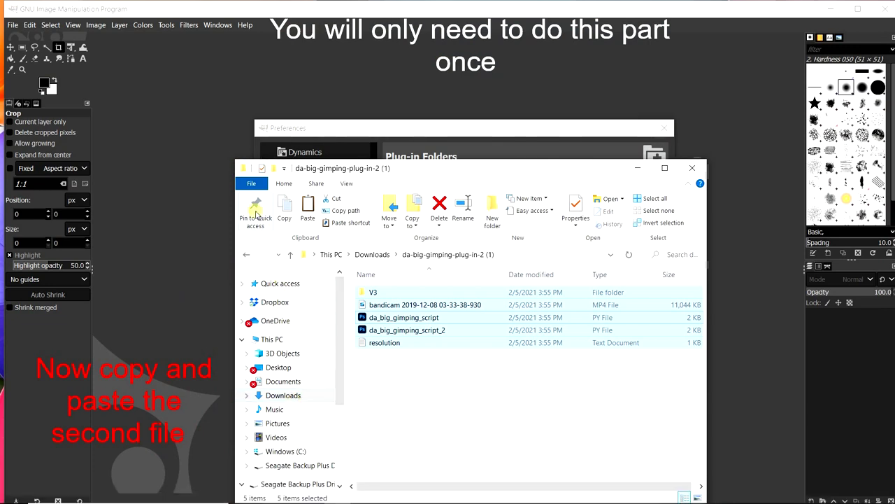
left_click(284, 396)
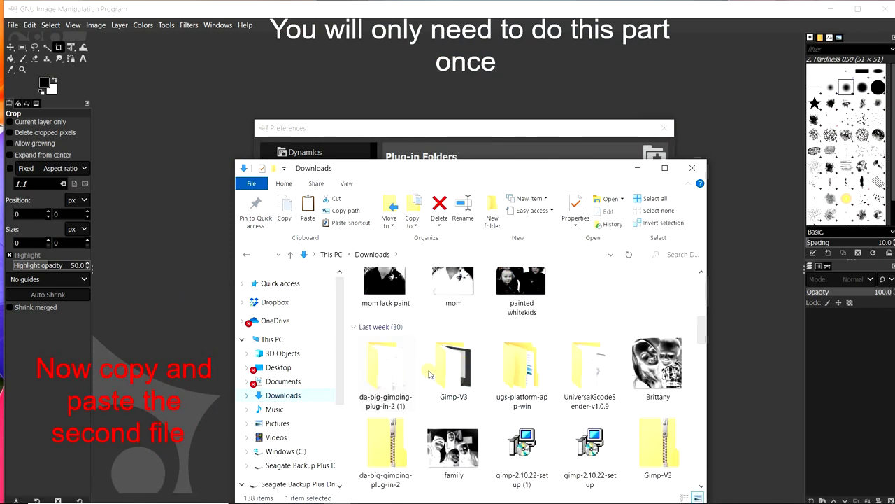
left_click(441, 405)
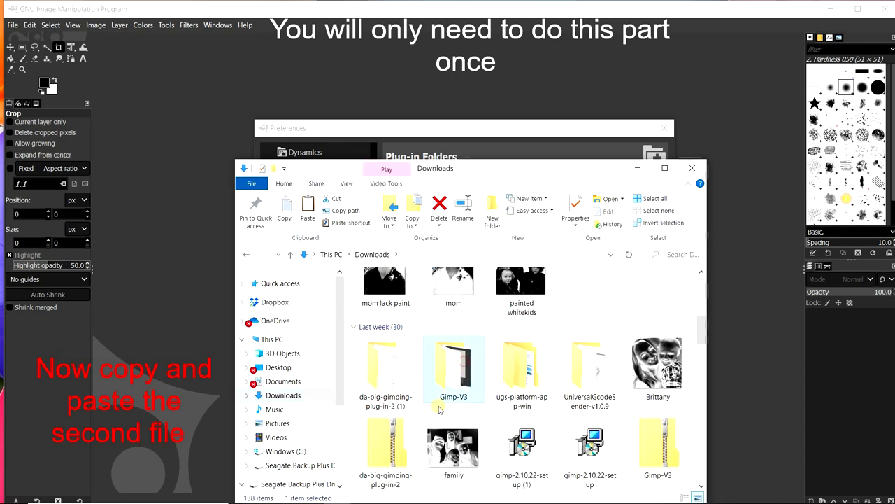
double_click(449, 369)
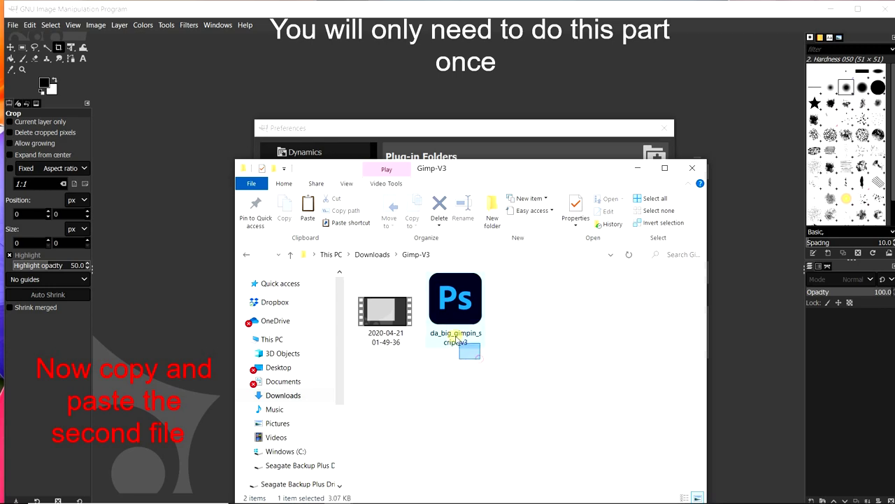
- Copy the da_big_gimpin_script_v3 file from the Gimp-V3 folder and close the file manager window
left_click(453, 332)
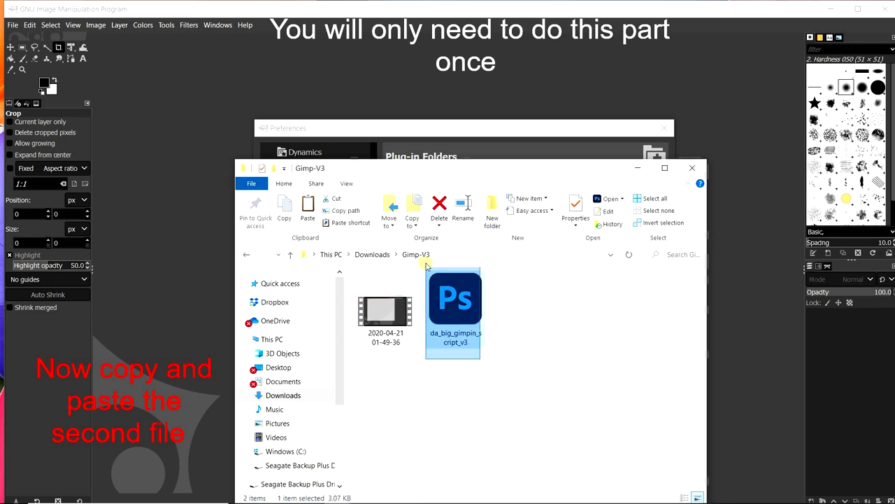
right_click(453, 312)
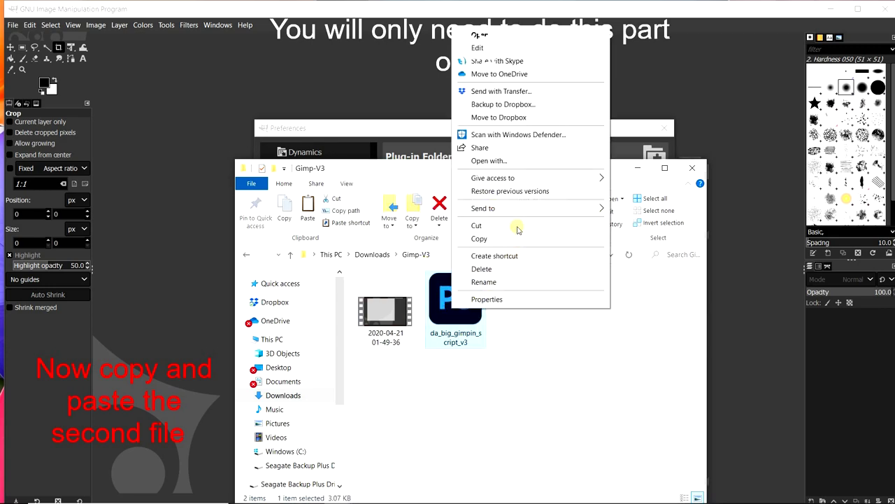
left_click(479, 239)
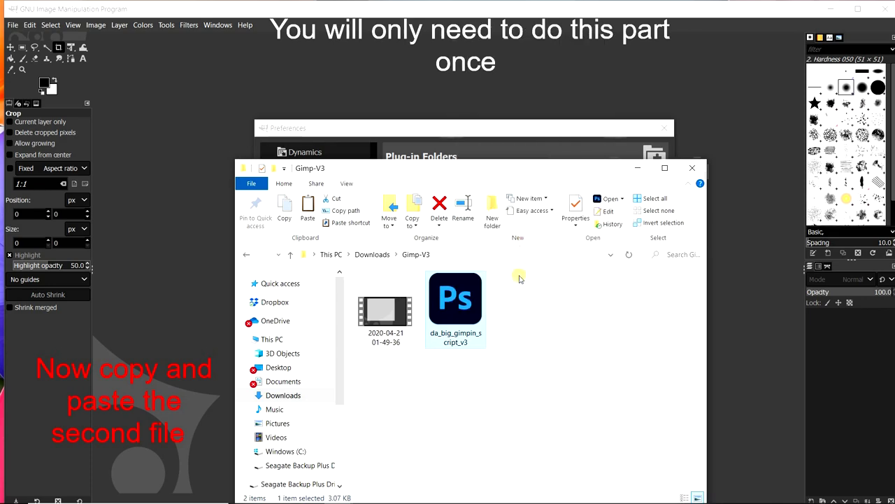
left_click(692, 171)
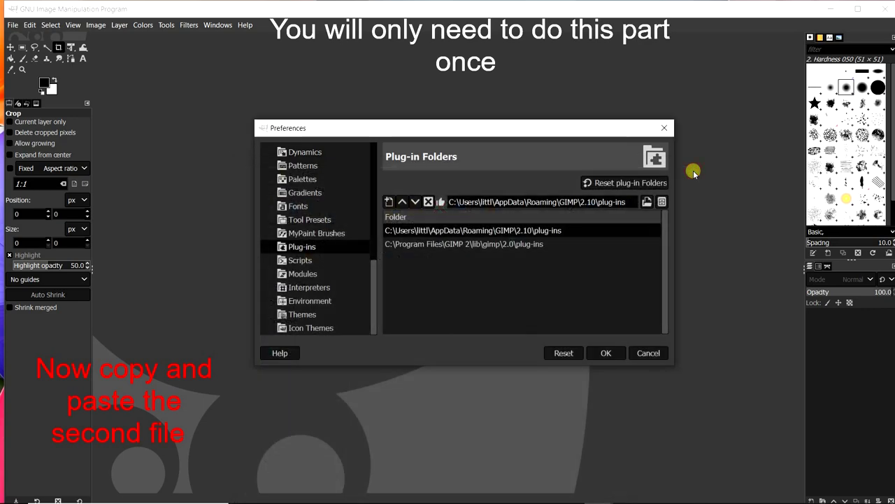
- Reopen the user's GIMP 2.10 plug-ins folder from the preferences and paste the da_big_gimpin_script_v3 file into it
left_click(662, 202)
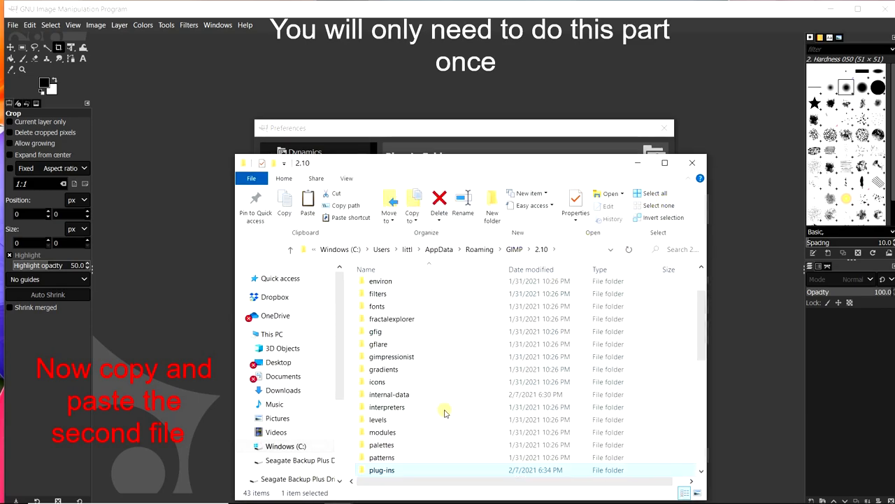
left_click(422, 473)
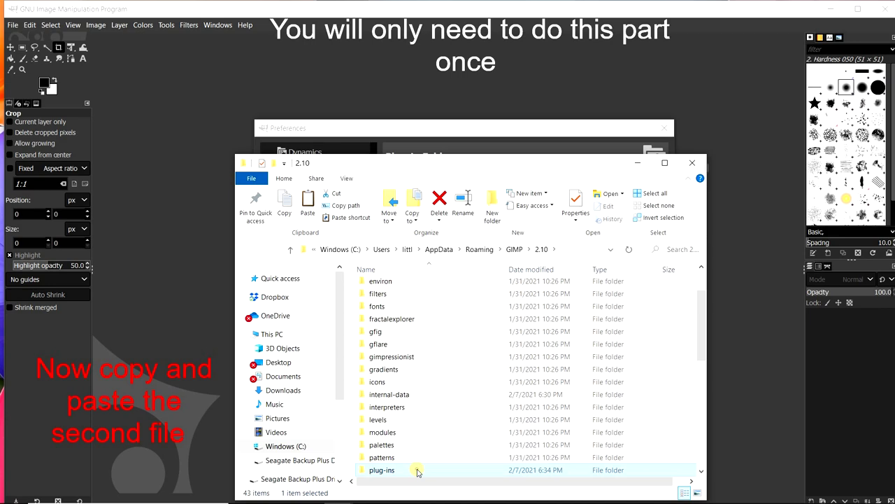
double_click(417, 472)
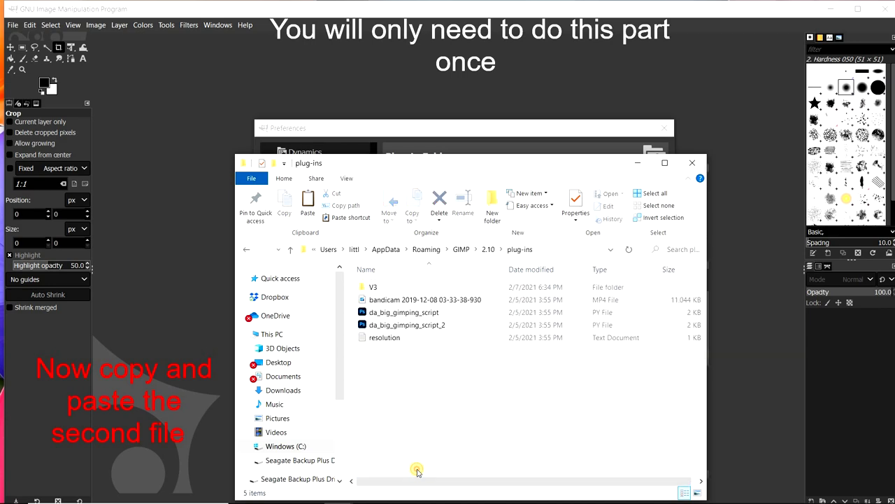
right_click(394, 362)
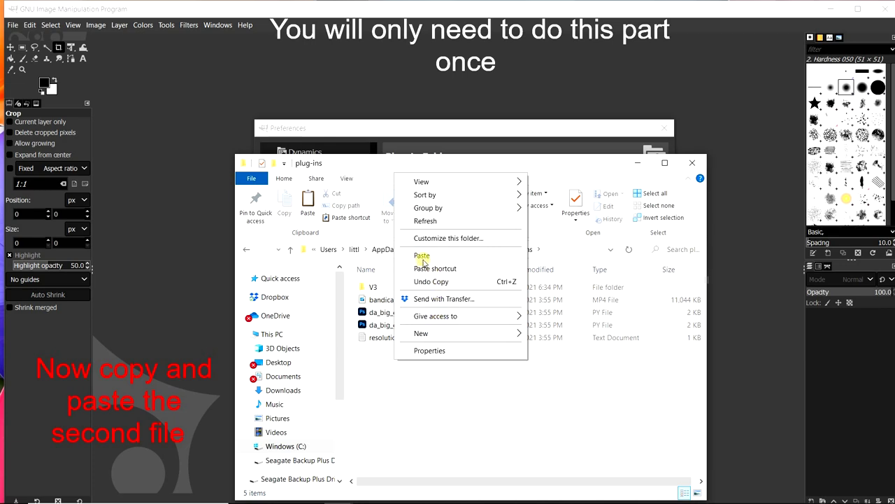
left_click(452, 256)
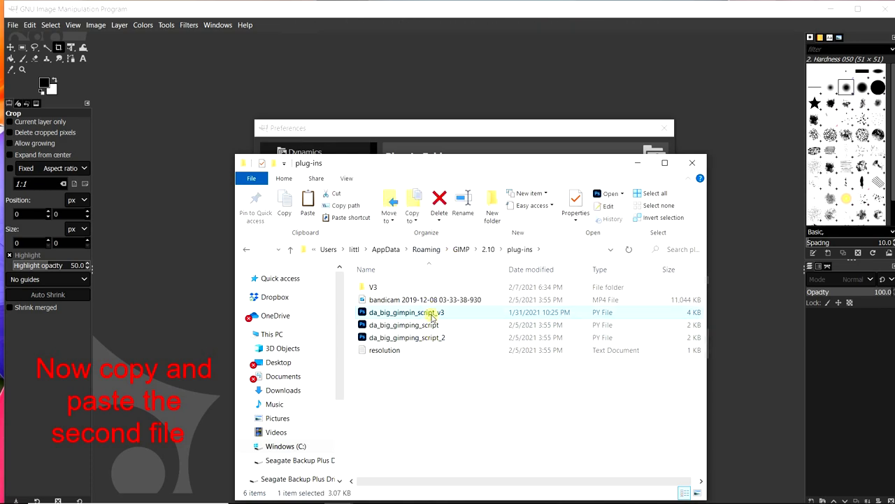
left_click(694, 164)
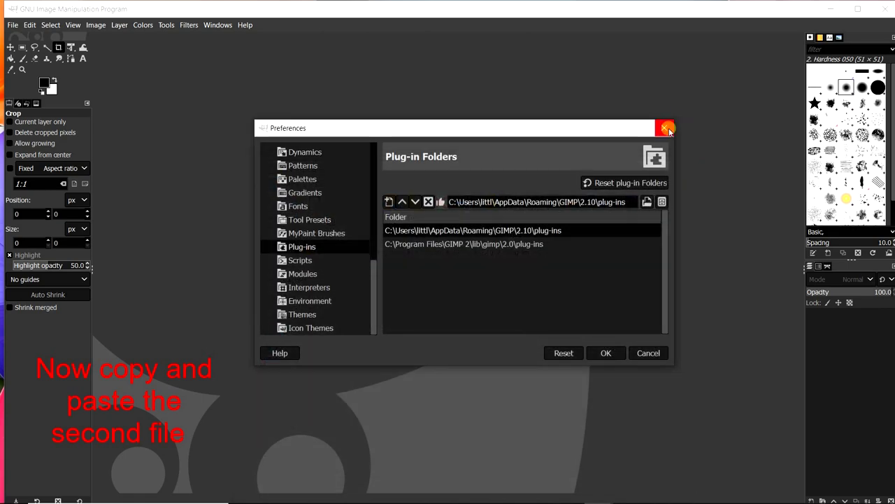
- Close the preferences and the leftover Downloads window, and restart GIMP to load the new plug-in
left_click(665, 128)
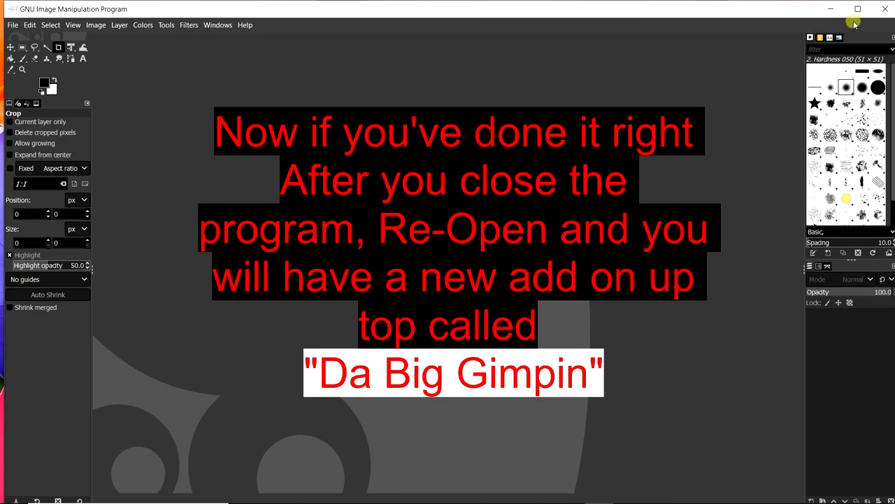
left_click(887, 9)
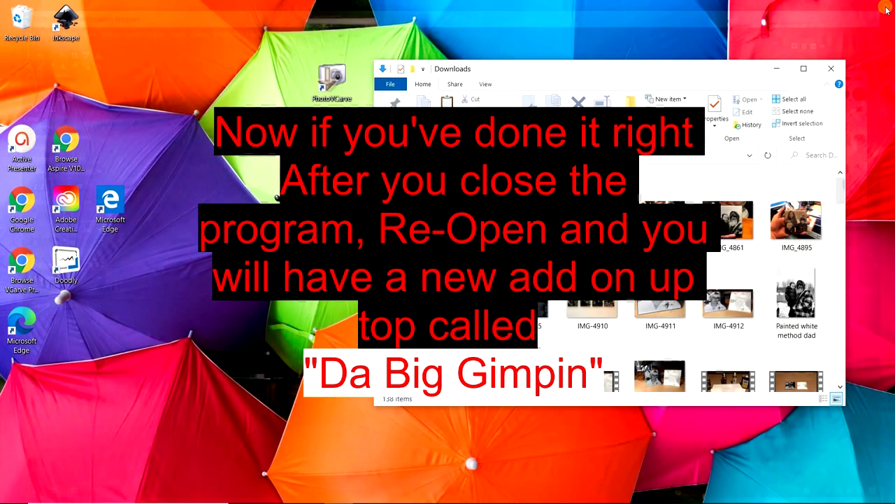
left_click(830, 71)
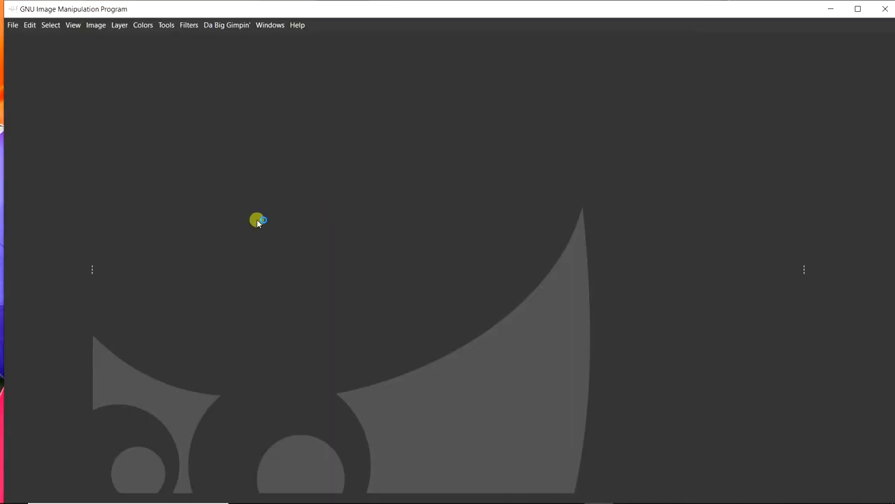
- Check that the Da Big Gimpin' Plug-in v3 command is listed in GIMP
left_click(238, 28)
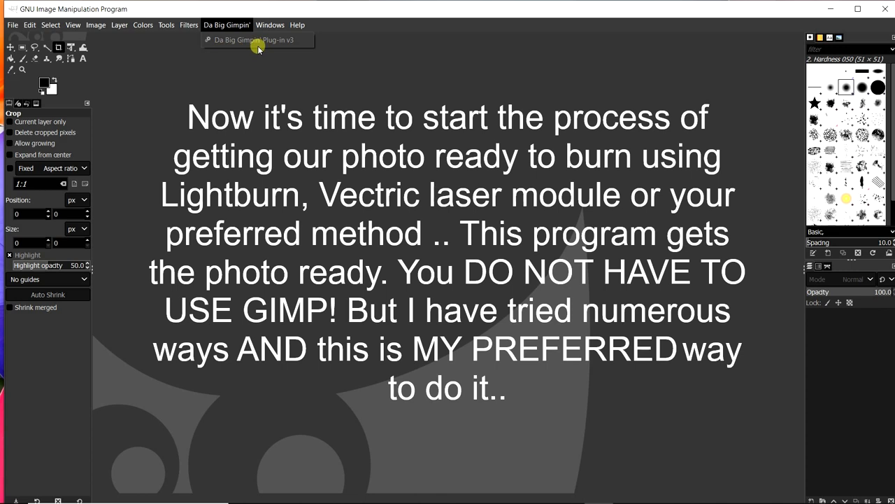
left_click(263, 67)
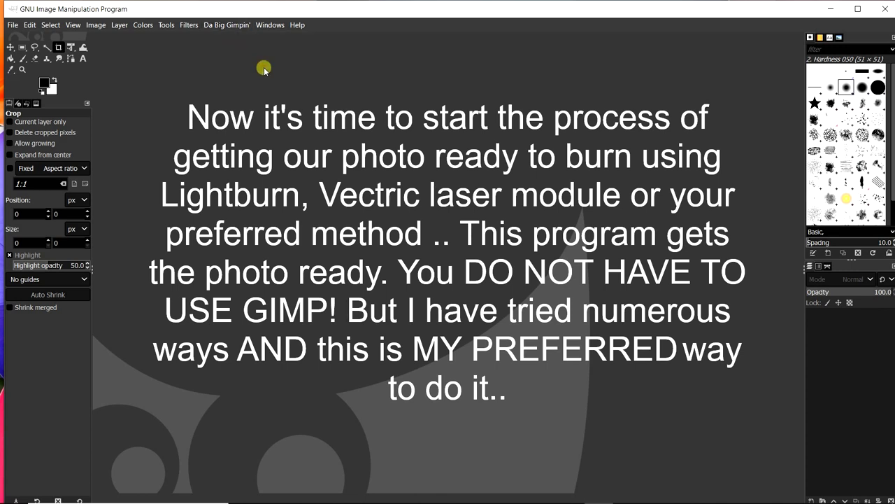
left_click(235, 24)
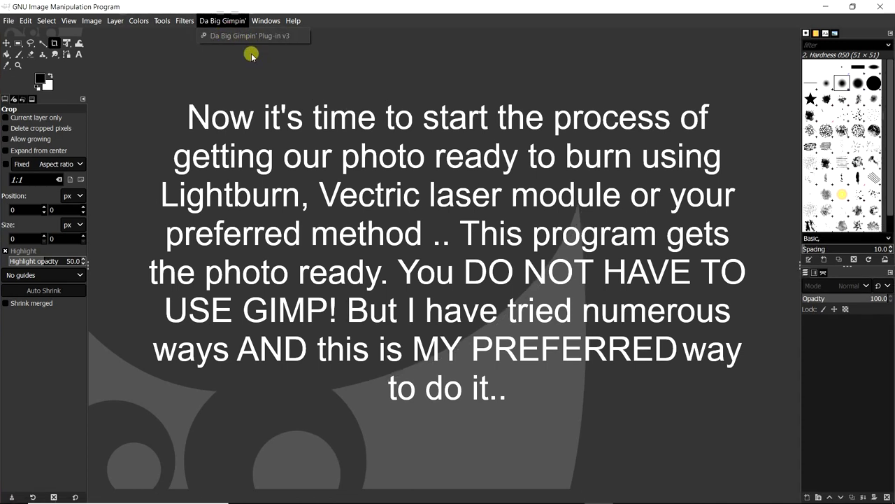
key("Escape")
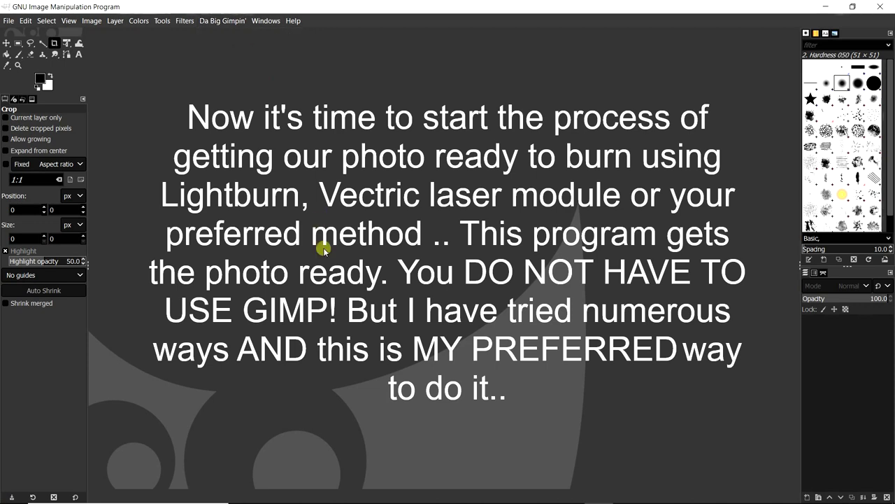
- Open the Downloads folder in the file manager and load the IMG-4811 photo from it into GIMP
mouse_move(305, 501)
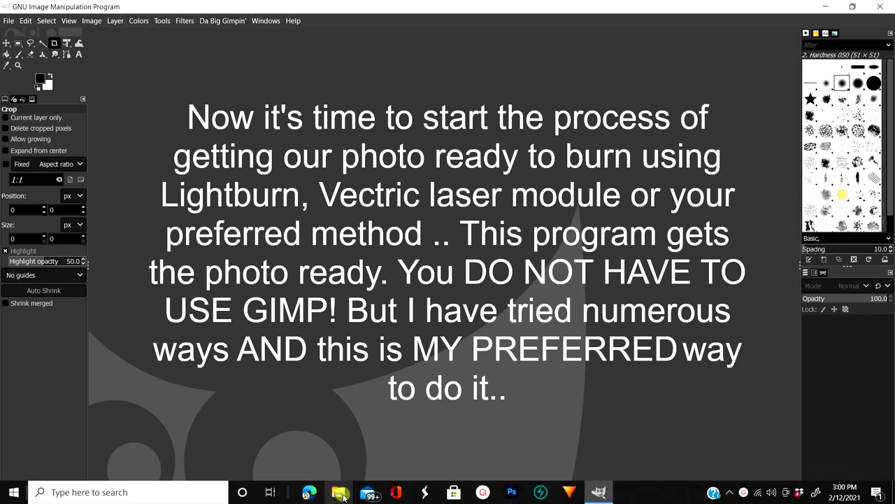
left_click(337, 494)
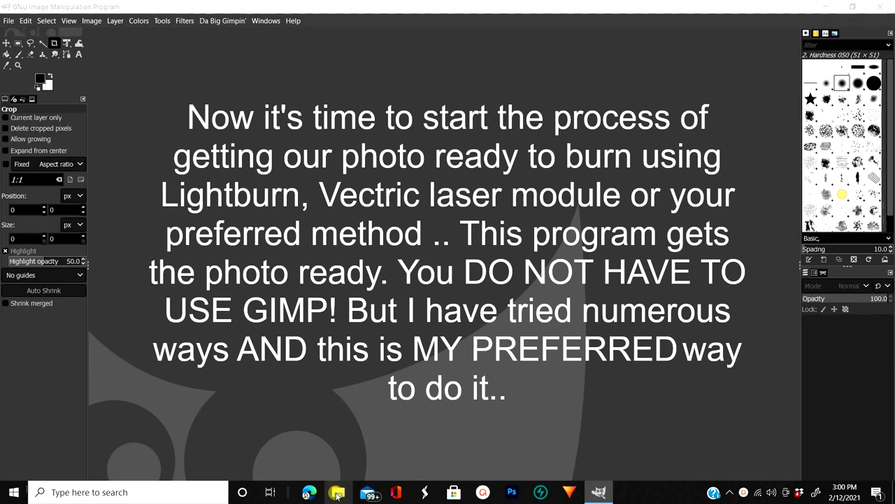
left_click(339, 494)
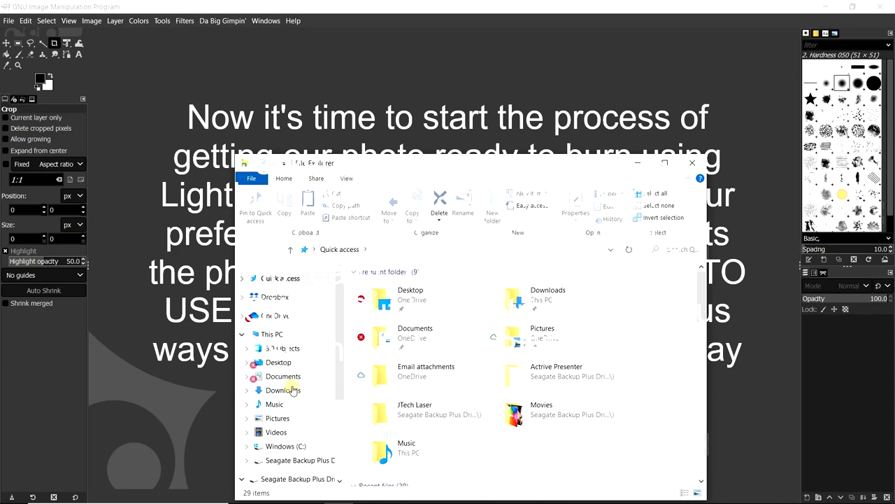
left_click(257, 389)
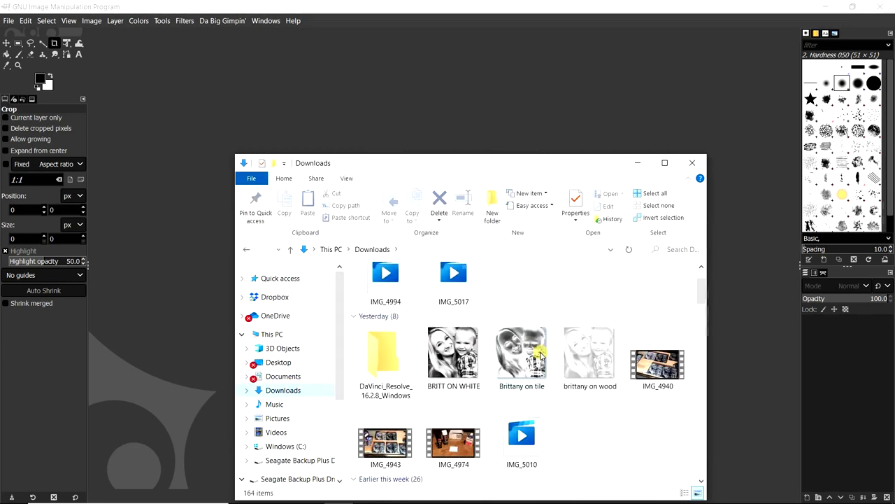
scroll(557, 354, "down", 5)
scroll(558, 353, "down", 5)
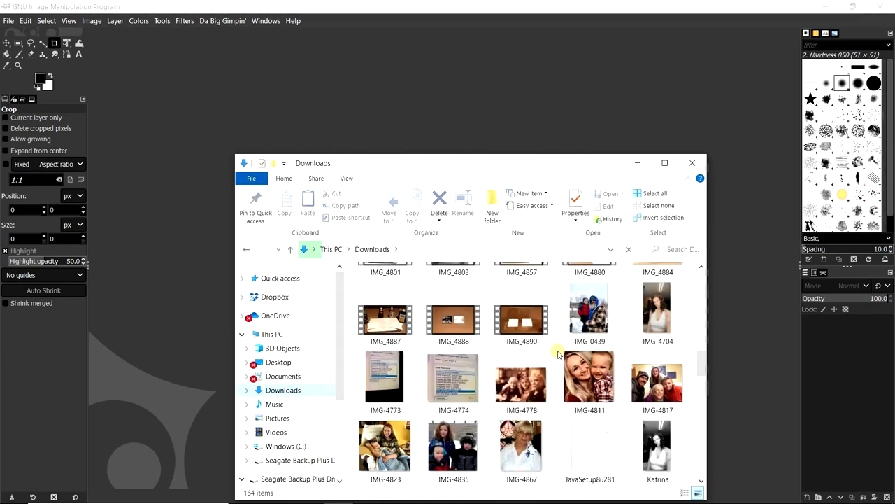
scroll(560, 346, "down", 3)
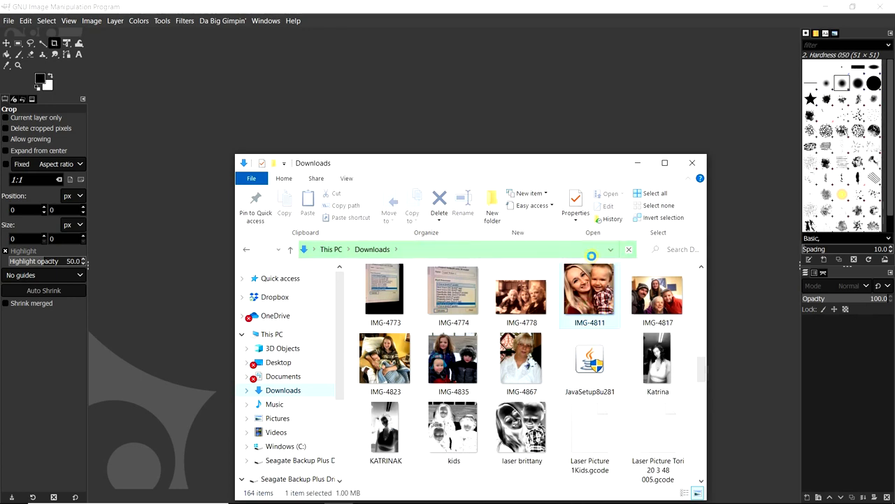
left_click_drag(582, 308, 435, 128)
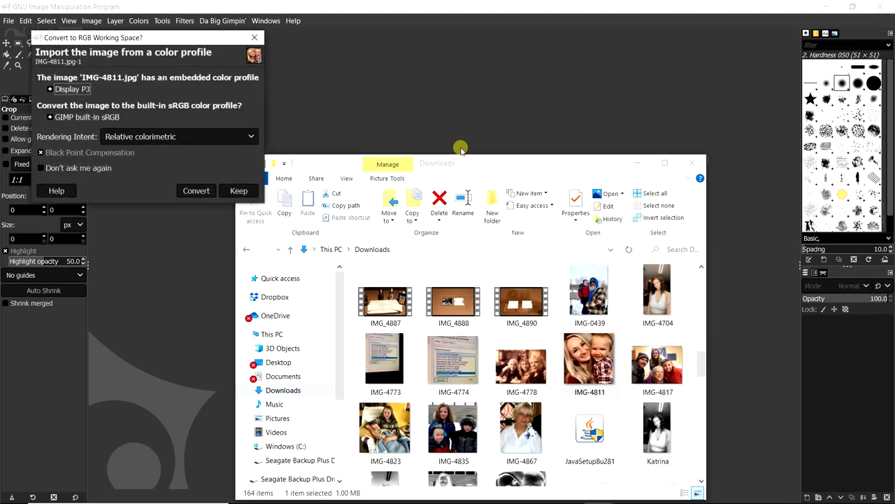
- Minimize the file manager and convert the imported photo to the built-in sRGB colour profile
left_click(633, 160)
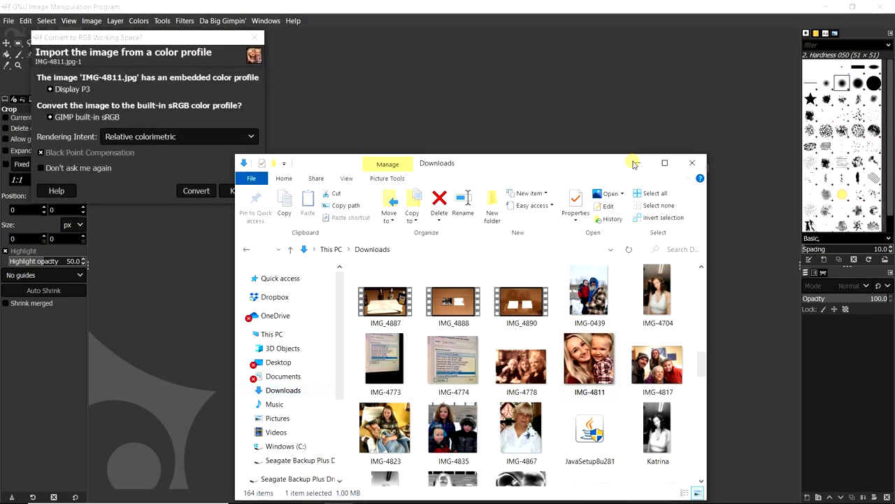
left_click_drag(150, 37, 421, 117)
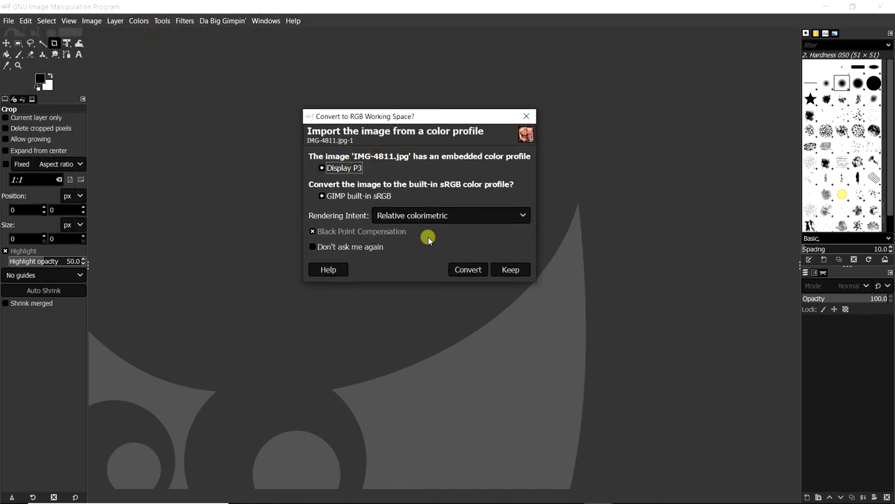
left_click(468, 270)
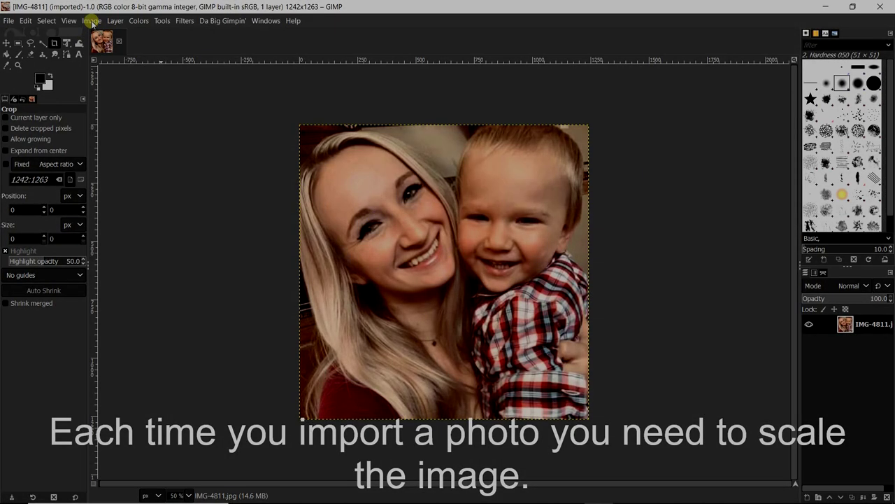
- Start scaling the photo and set its X and Y resolution to 600 pixels/in
left_click(85, 23)
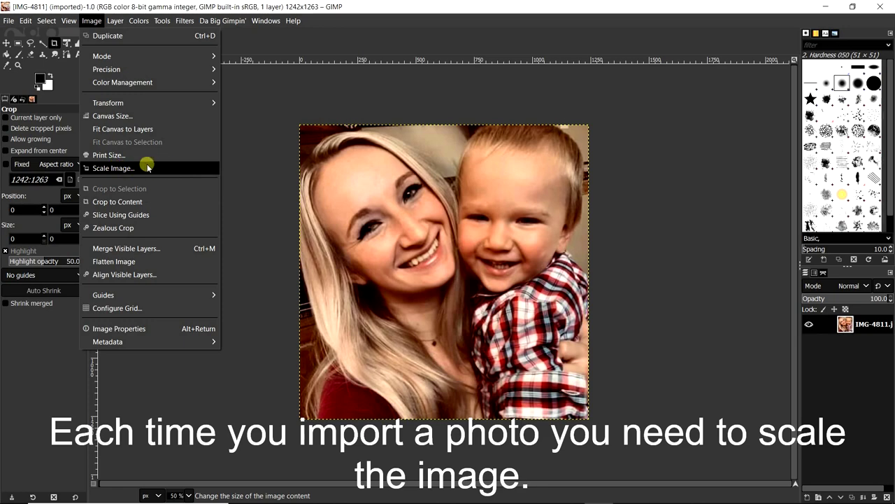
left_click(146, 167)
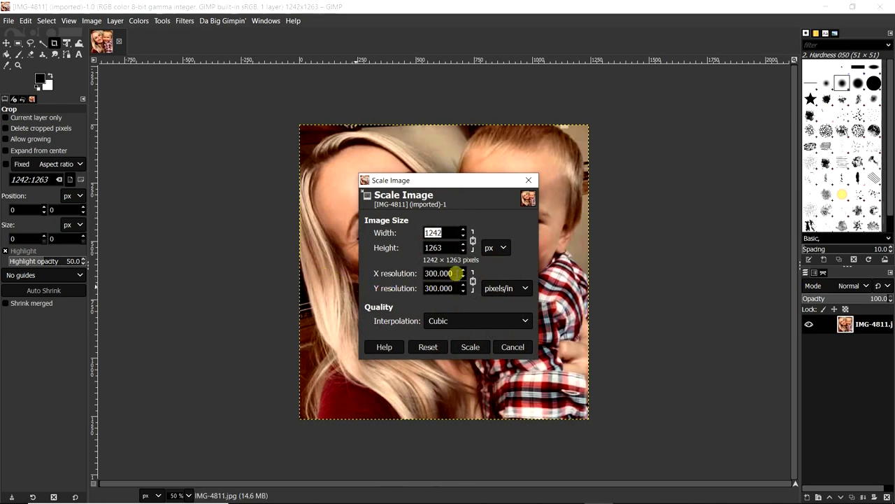
left_click_drag(455, 273, 415, 276)
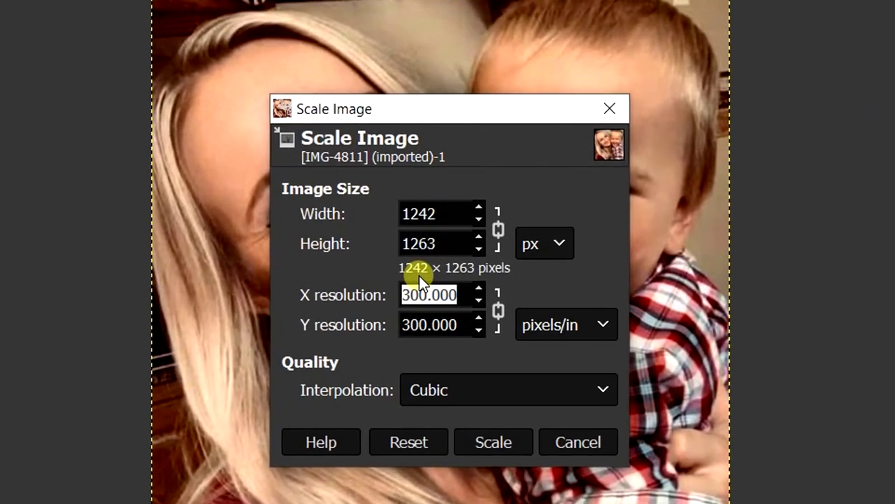
type("6")
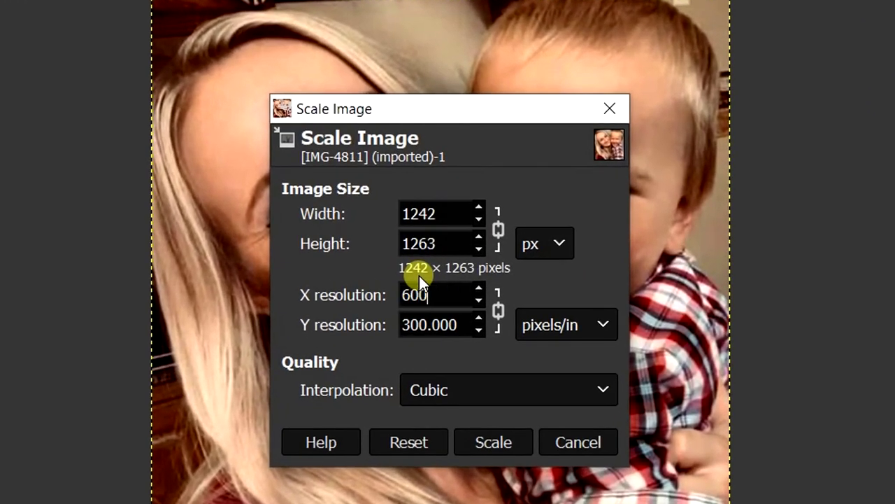
left_click(466, 323)
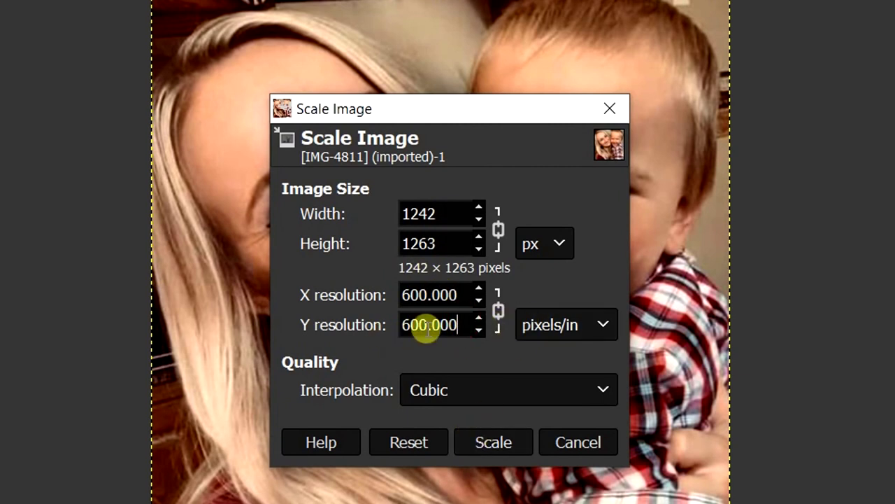
- Switch the image size unit to inches, set the width to 3.875 in with linked proportions, and scale the photo
left_click(563, 244)
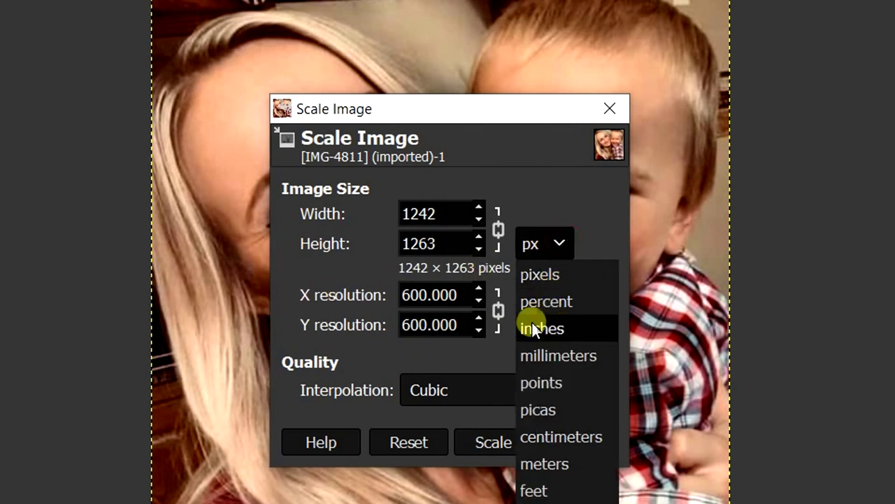
left_click(576, 328)
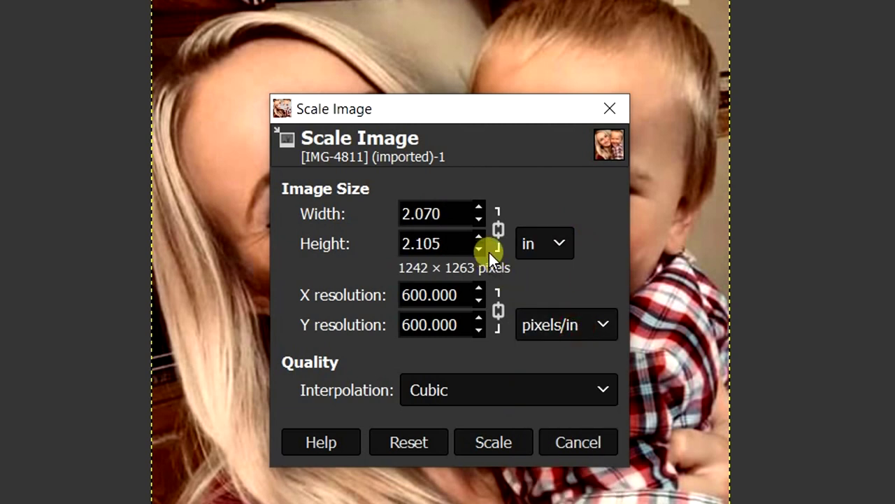
left_click_drag(455, 214, 394, 210)
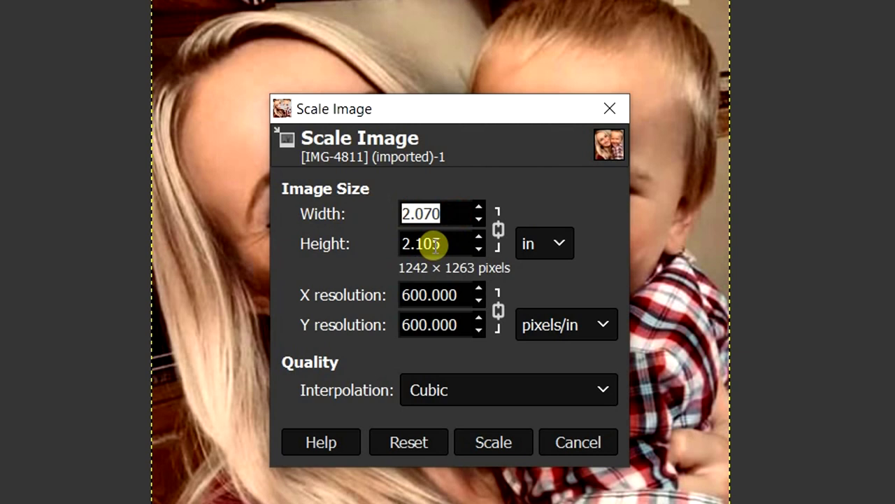
type("3.875")
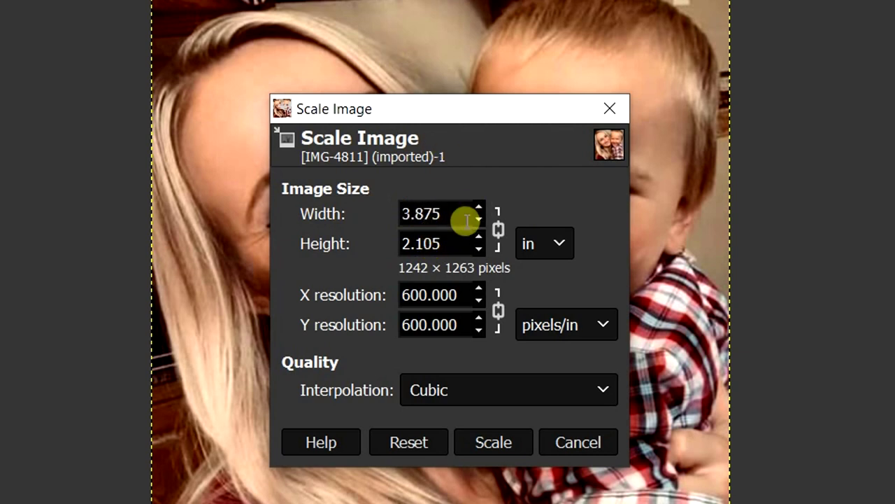
left_click(462, 243)
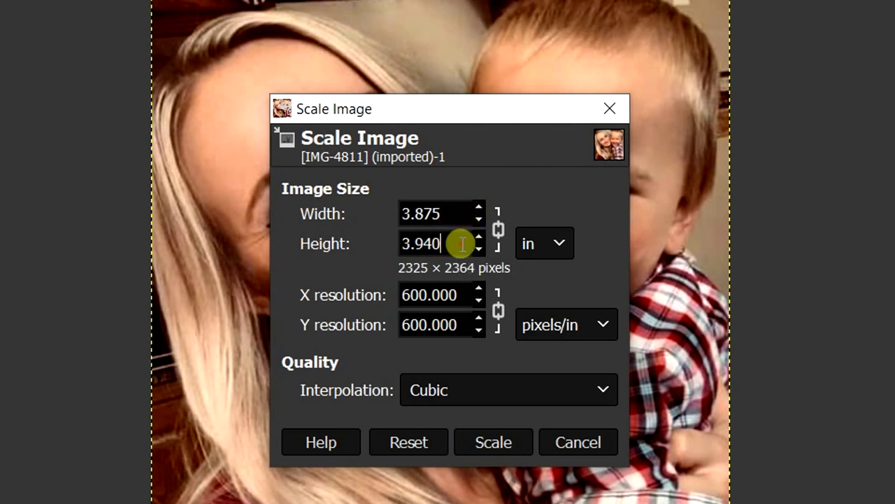
left_click(497, 234)
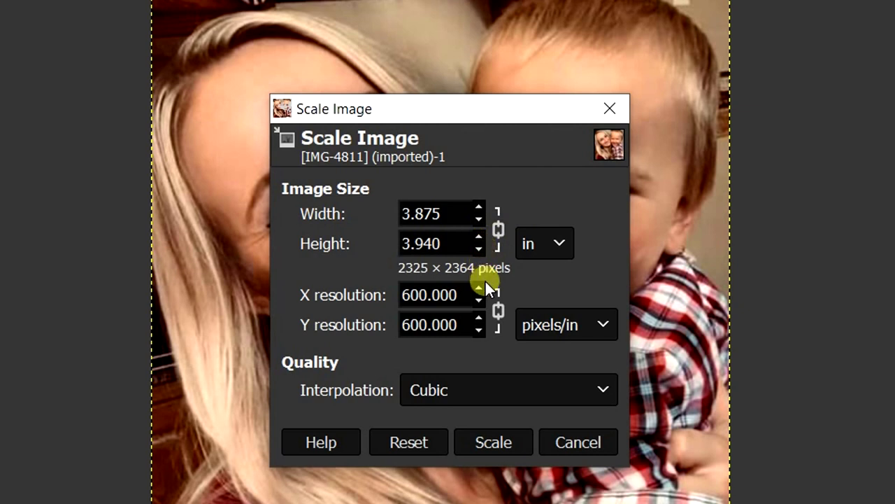
left_click(494, 443)
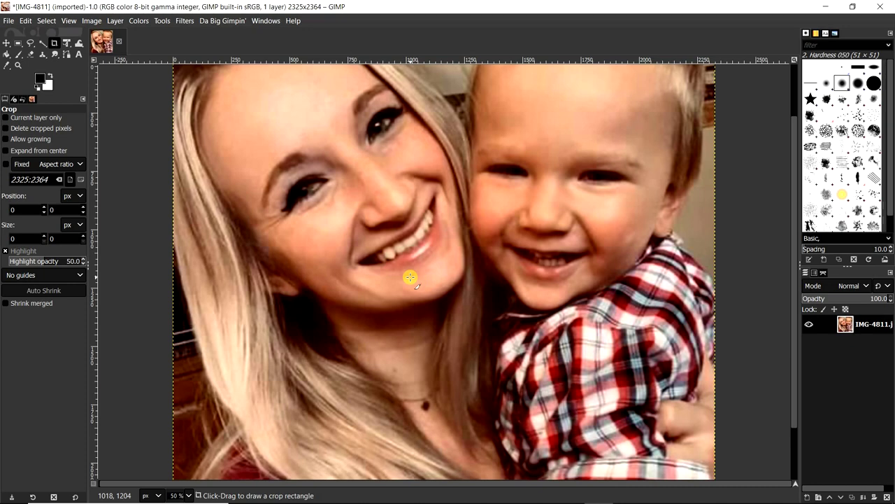
- Run Da Big Gimpin' Plug-in v3 on the photo with the Tile process, 1000 DPI and 100 mm maximum width and height
scroll(410, 277, "down", 2)
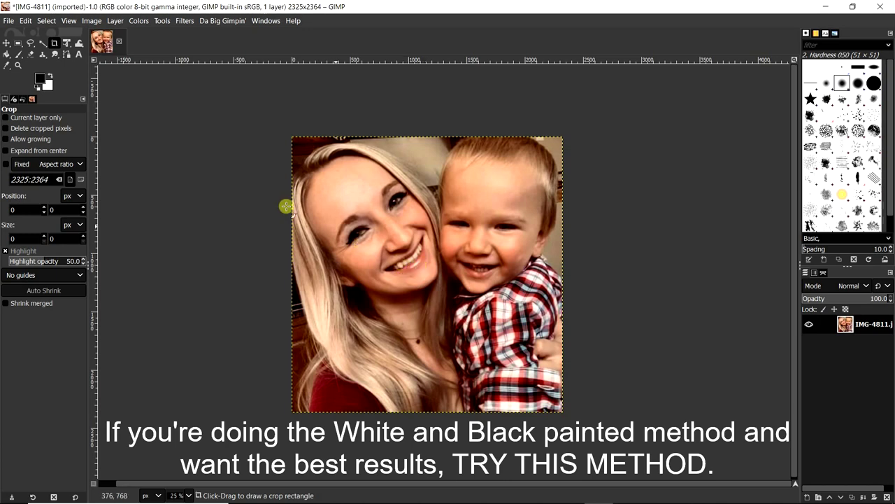
left_click(215, 22)
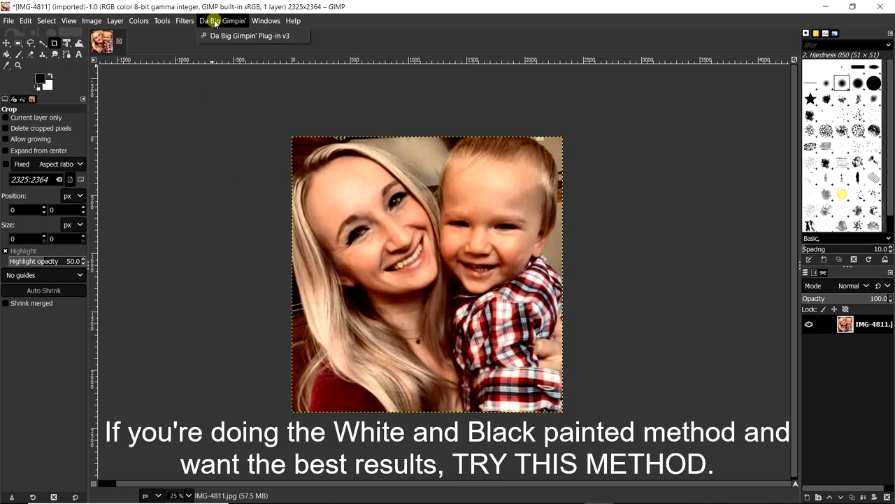
left_click(261, 36)
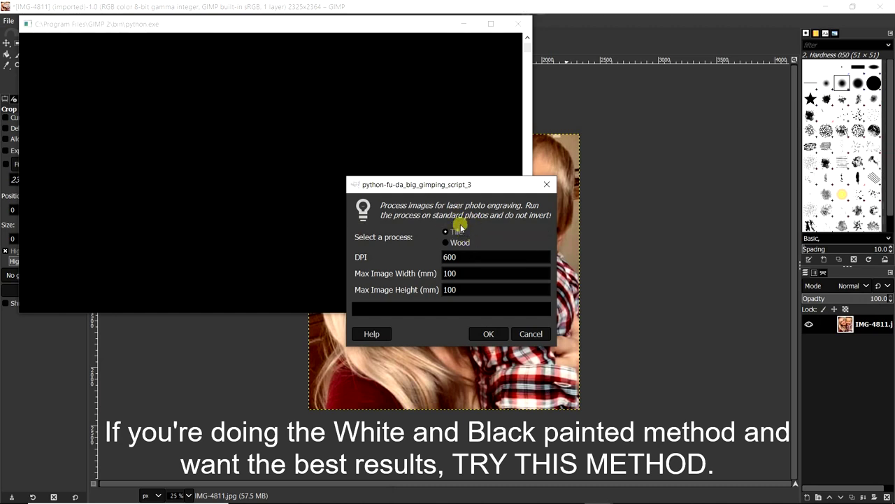
left_click(474, 258)
left_click_drag(474, 259, 434, 260)
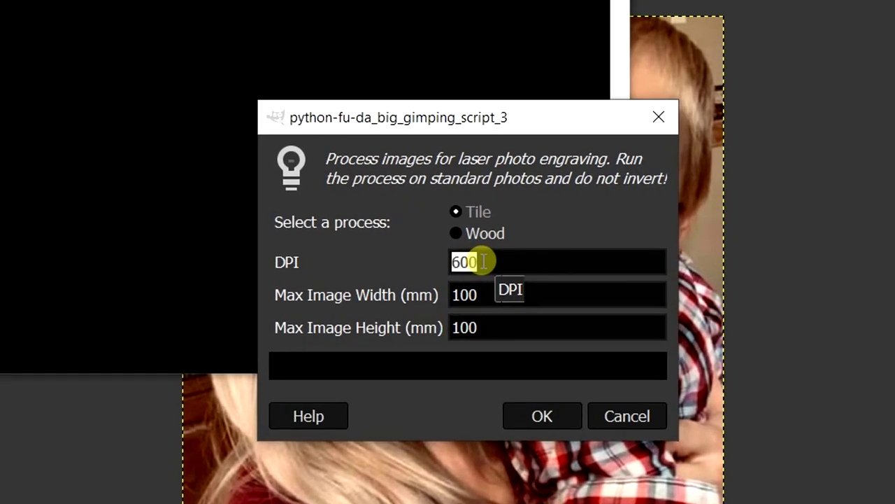
key("BackSpace")
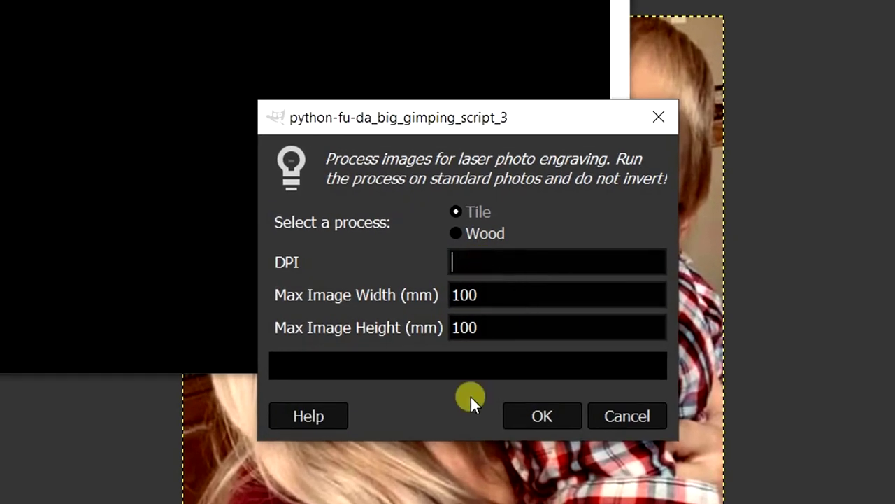
type("1000")
left_click(507, 294)
left_click(501, 327)
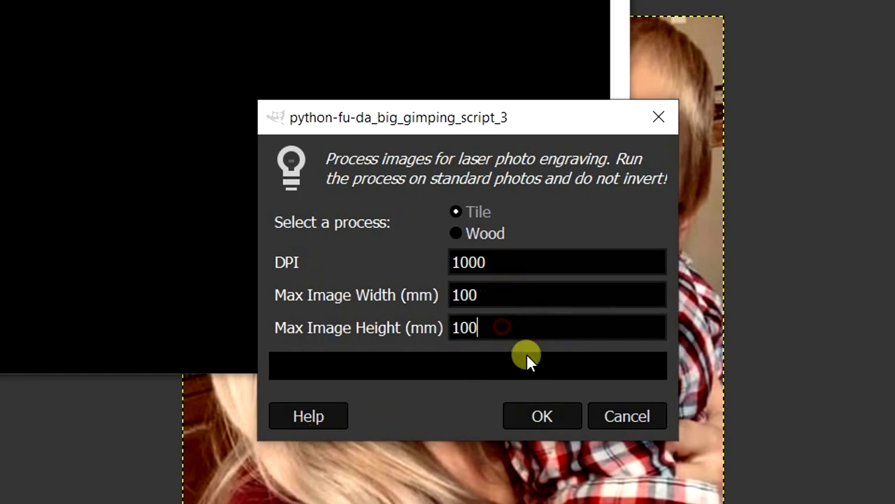
left_click(556, 415)
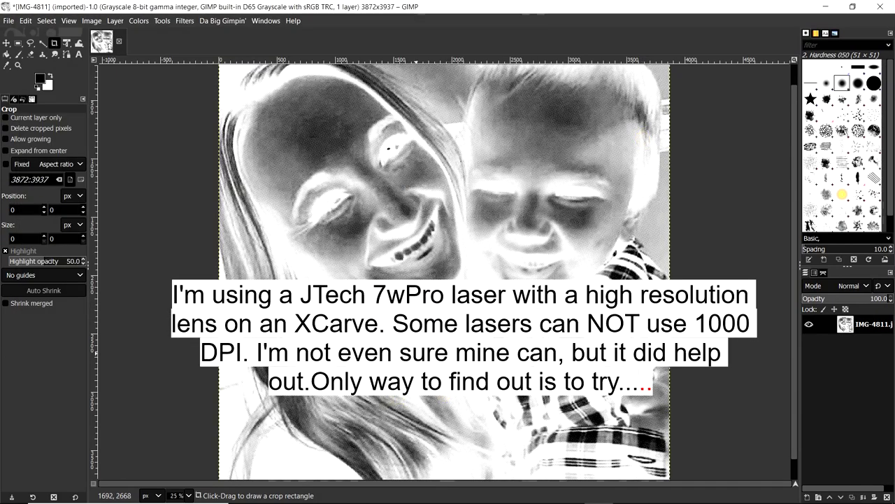
- Examine the dot pattern of the processed photo close up at 200 % across several areas
key("minus")
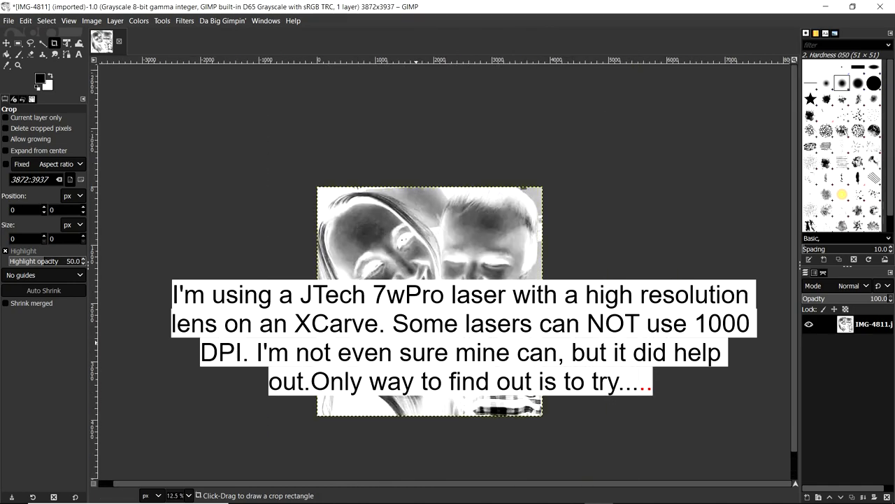
key("plus")
key("plus")
key("plus")
key("plus")
key("plus")
key("plus")
key("plus")
key("plus")
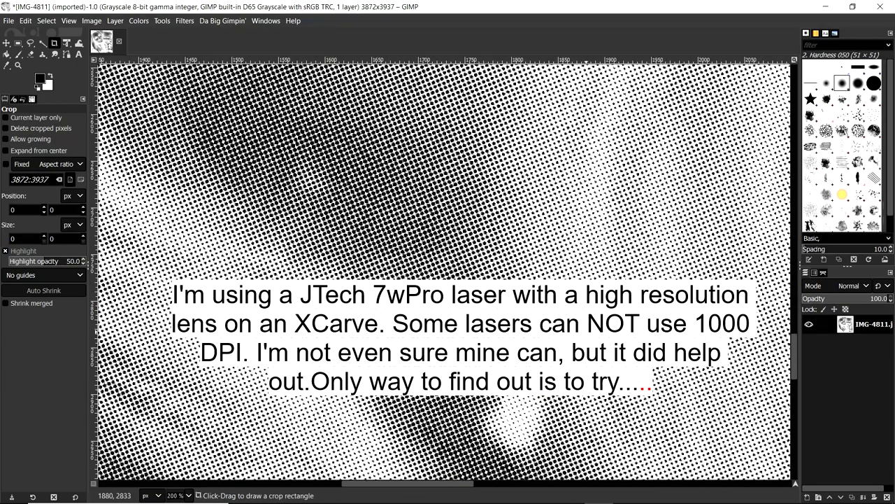
scroll(444, 273, "down", 4)
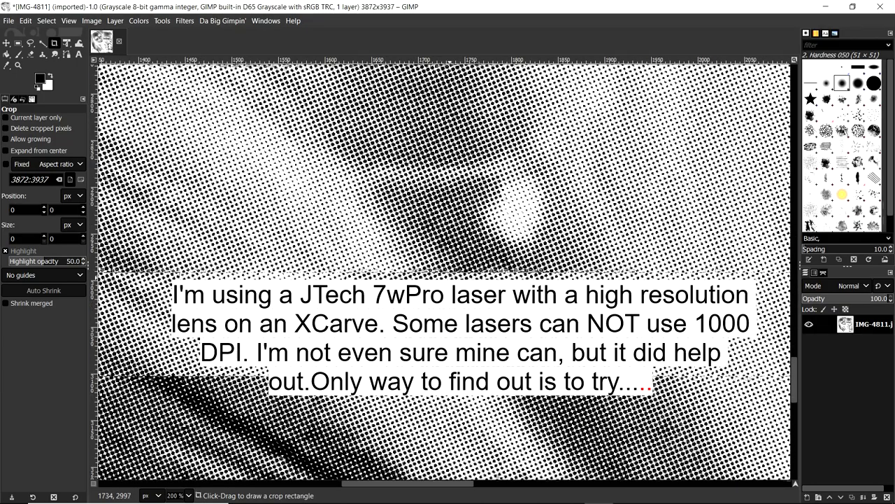
scroll(267, 359, "down", 2)
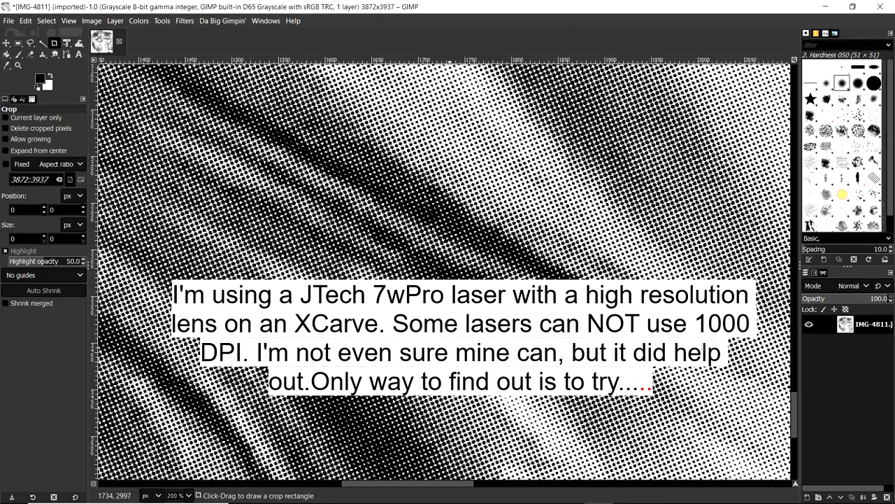
scroll(443, 273, "down", 2)
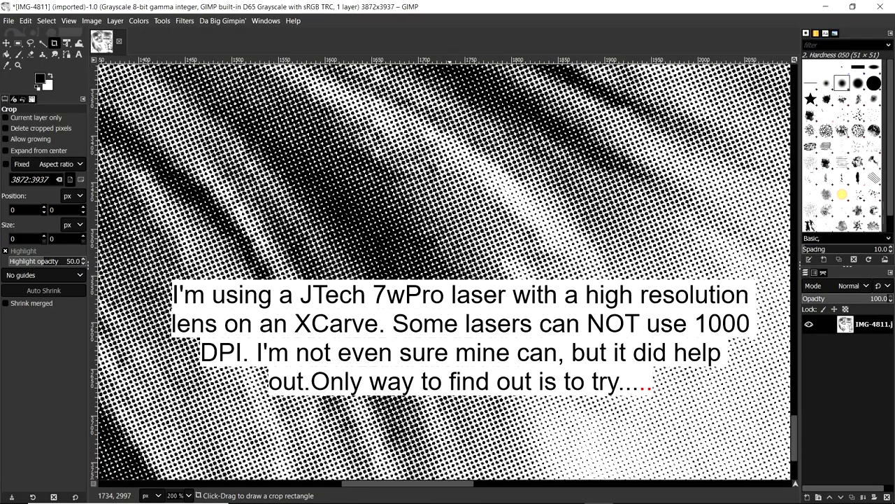
scroll(267, 365, "up", 4)
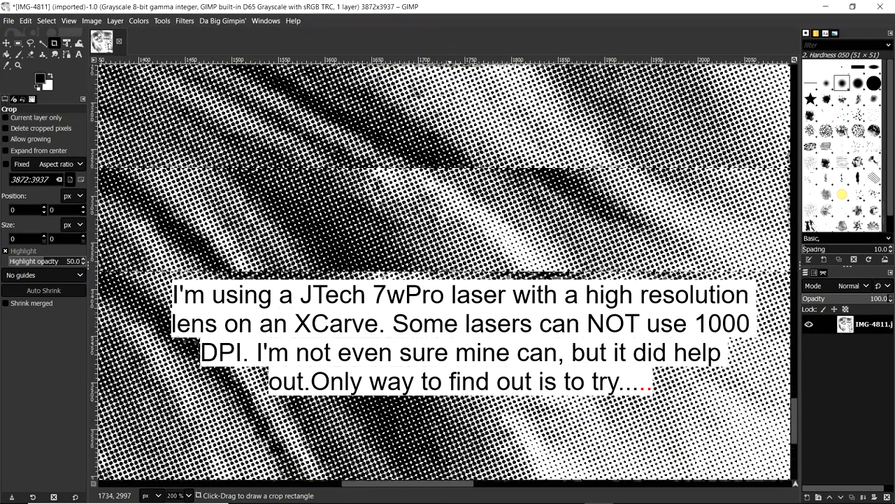
- Inspect the processed photo's dot pattern close up and as a whole, and centre the full image in view
scroll(268, 379, "up", 2)
scroll(455, 378, "down", 4)
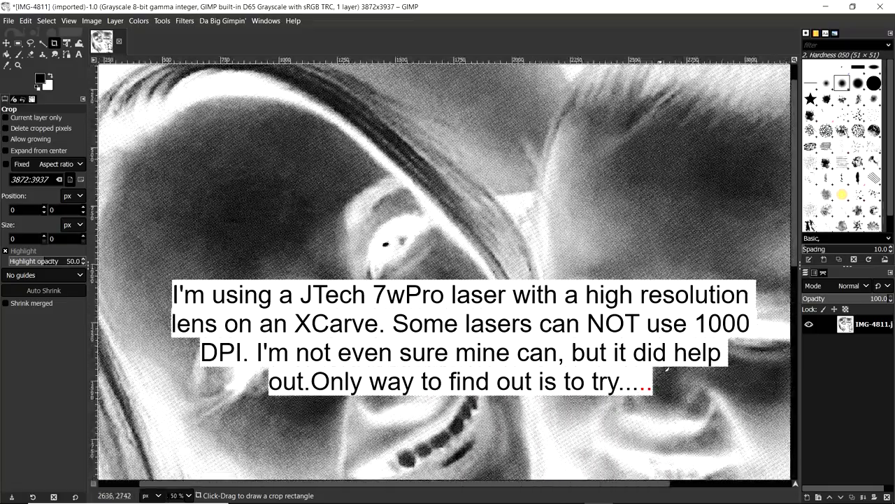
scroll(665, 371, "up", 4)
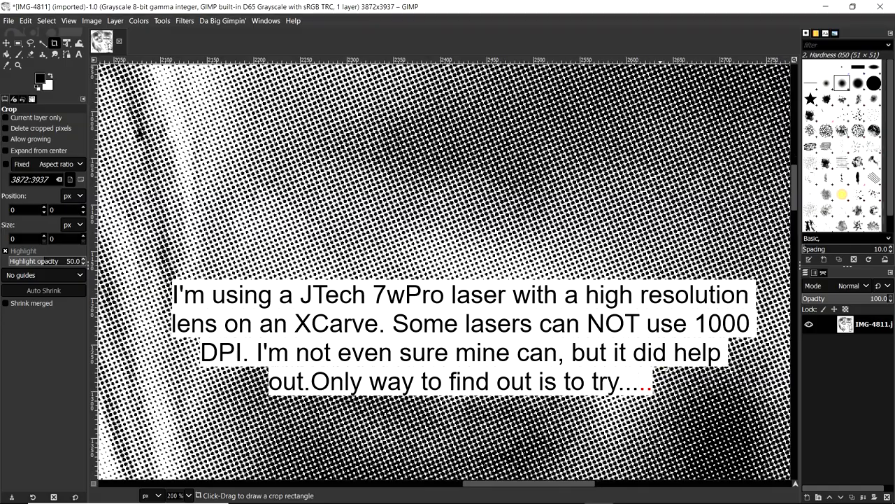
scroll(769, 378, "down", 5)
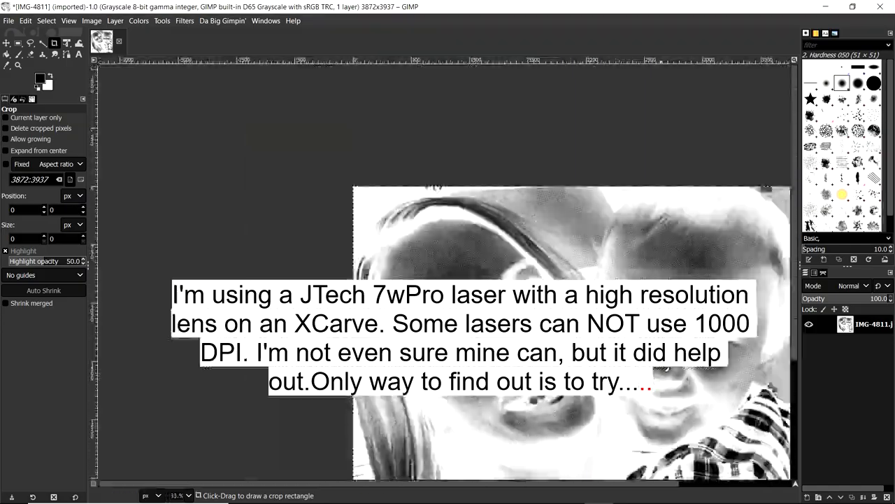
scroll(463, 331, "down", 2)
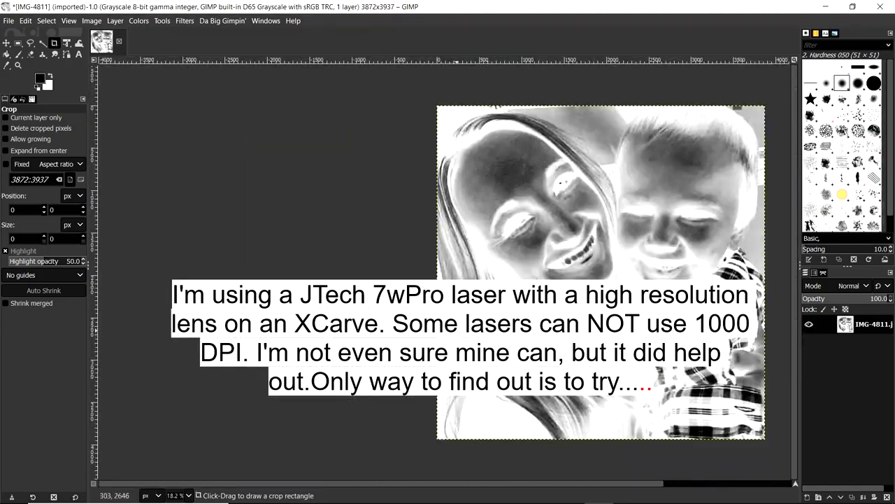
left_click_drag(559, 483, 588, 477)
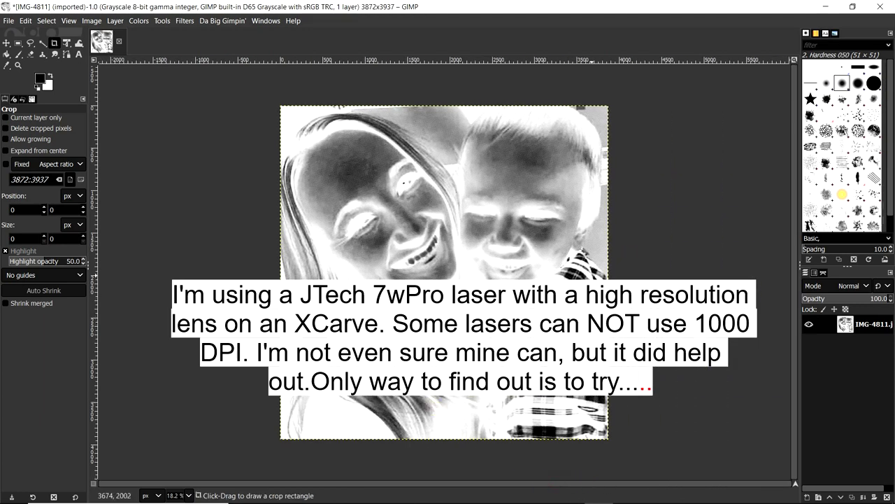
- Export the processed photo to the Downloads folder as kids.jpg, replacing the existing file
left_click(8, 21)
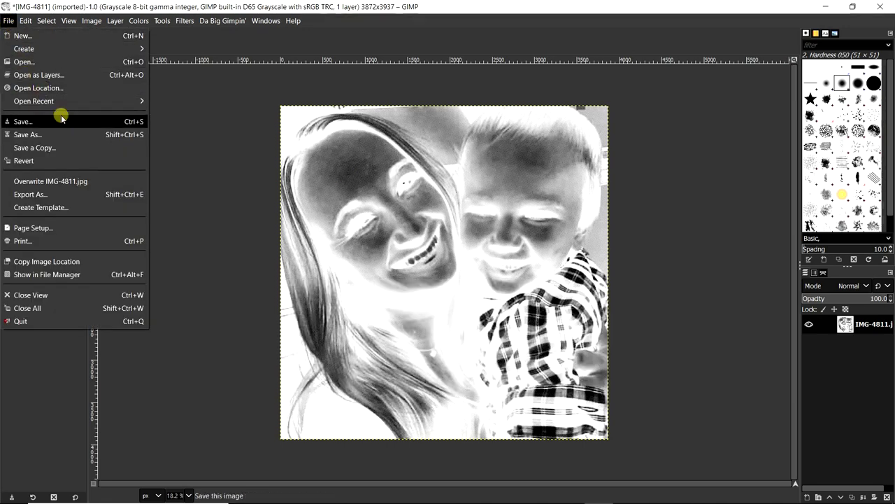
left_click(60, 195)
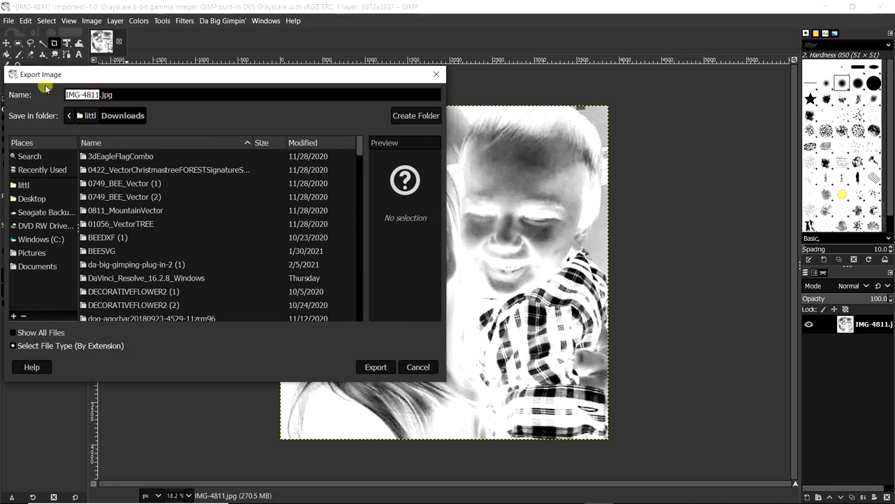
type("kids")
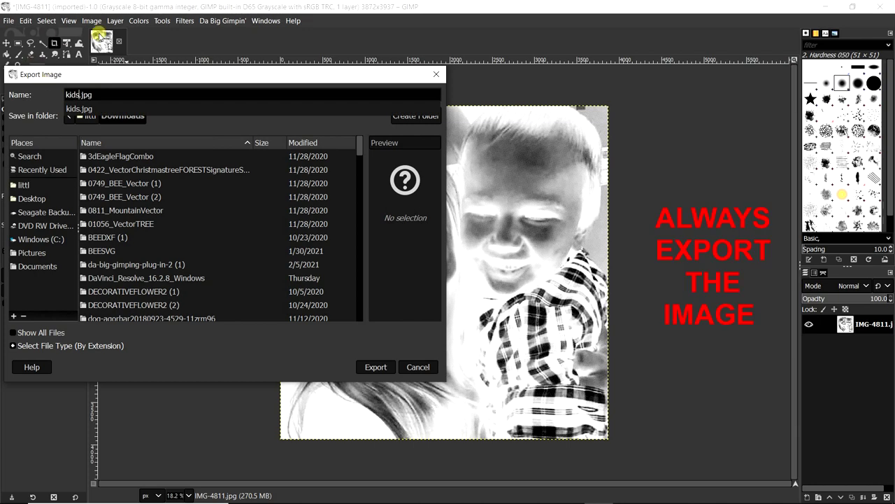
left_click(376, 368)
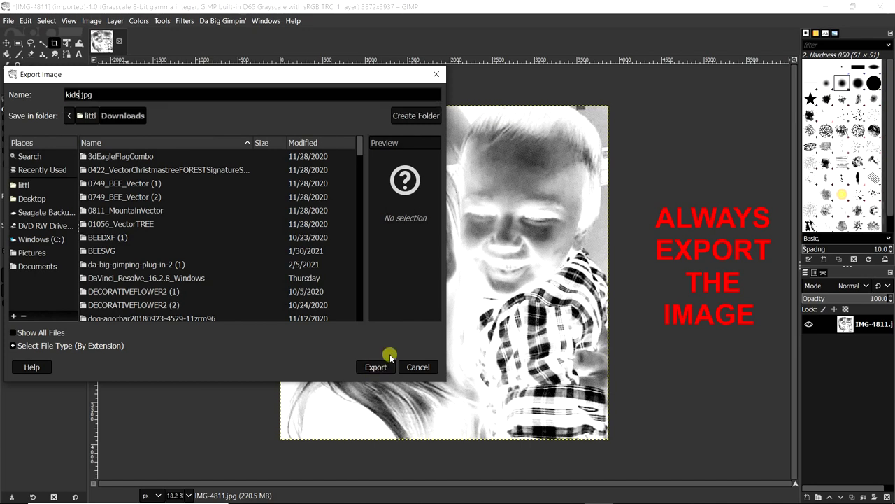
left_click(368, 363)
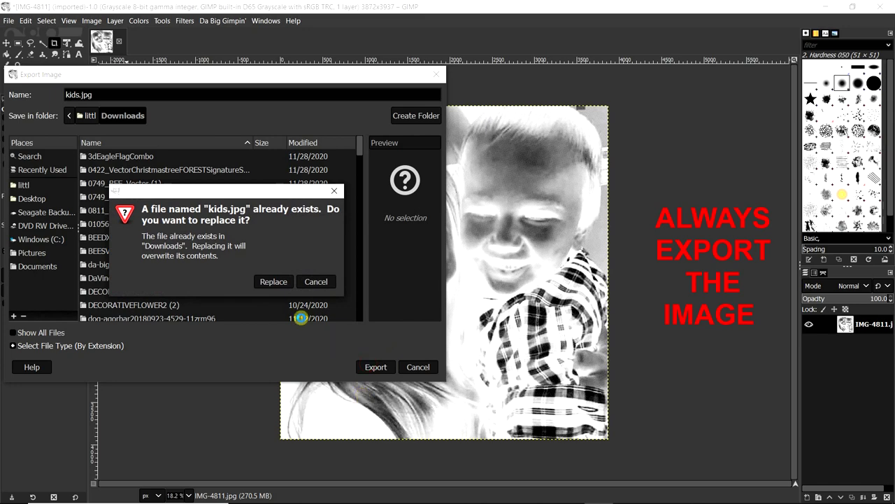
left_click(274, 282)
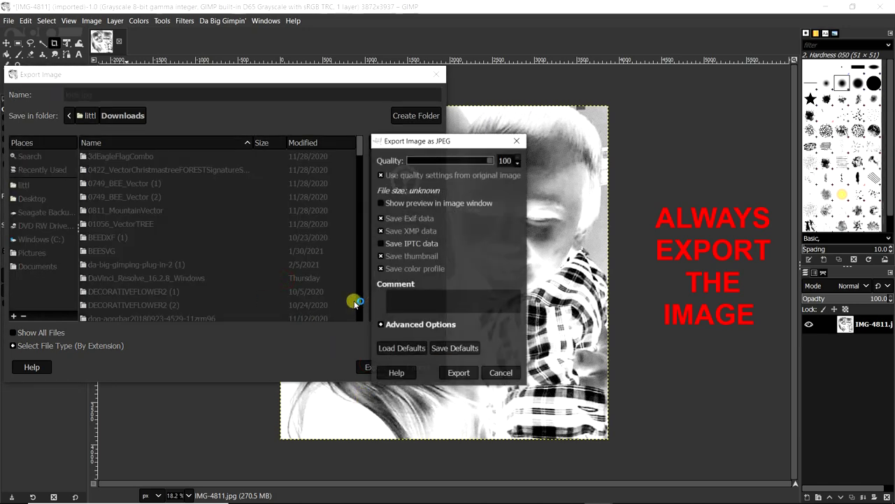
- Set the JPEG quality to 100 and complete the export
left_click_drag(499, 160, 510, 165)
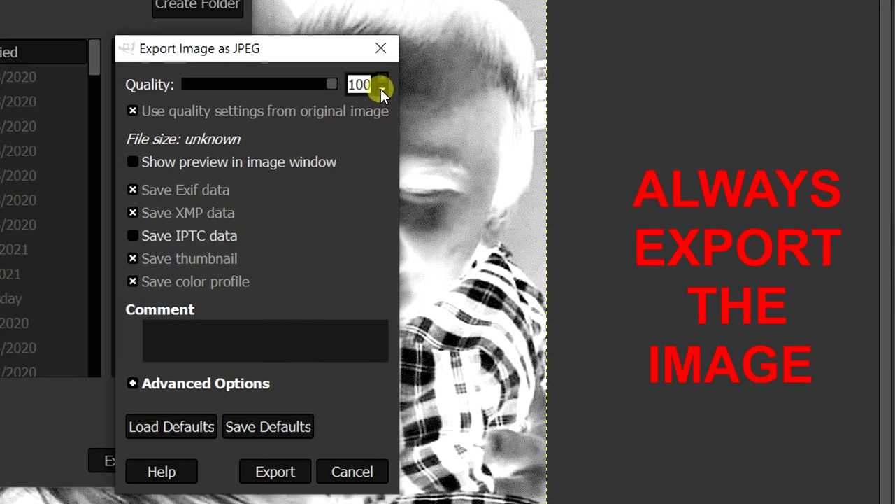
left_click(518, 163)
left_click(517, 163)
left_click(518, 163)
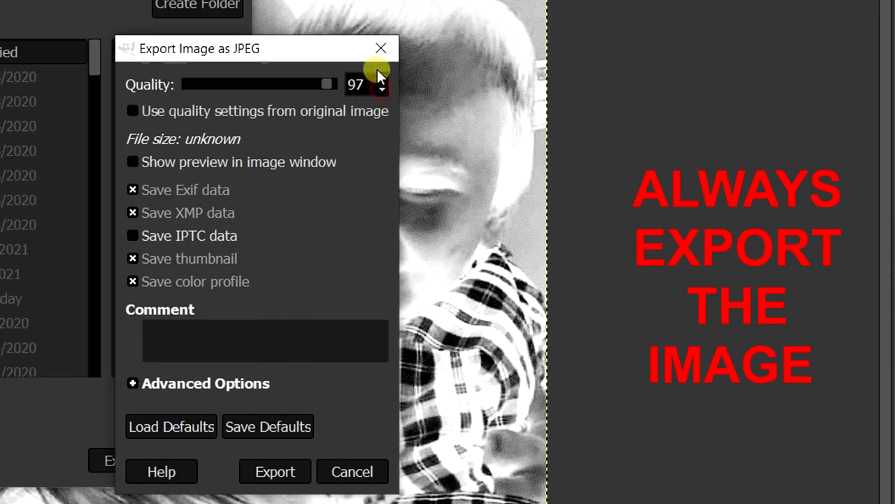
left_click(381, 79)
left_click(381, 79)
left_click(381, 79)
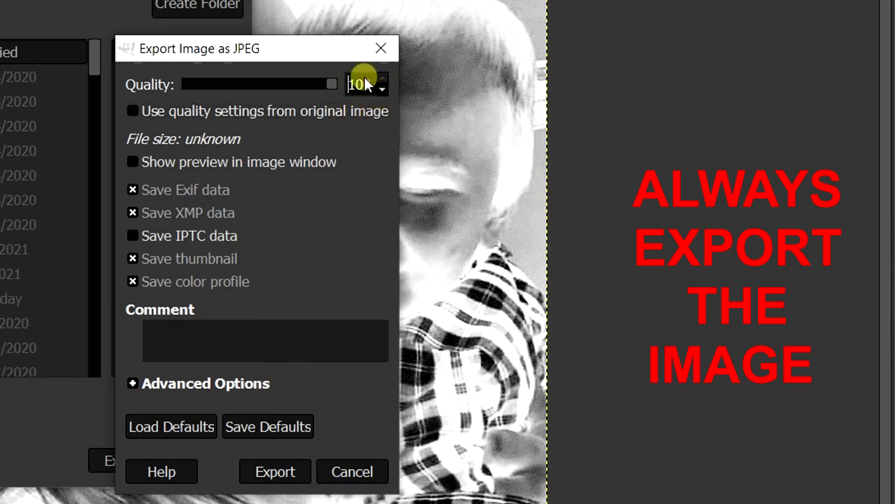
left_click(270, 472)
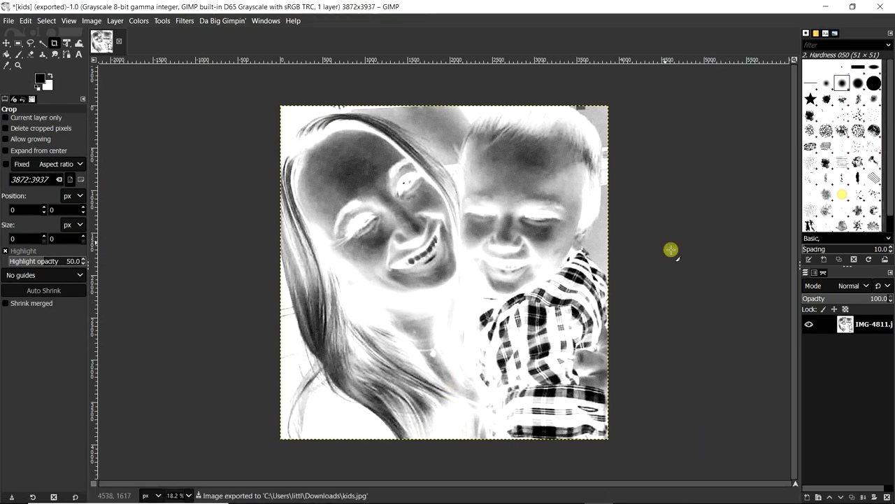
- Minimize GIMP, launch LightBurn, and bring the kids image from the Downloads folder into the workspace
left_click(822, 8)
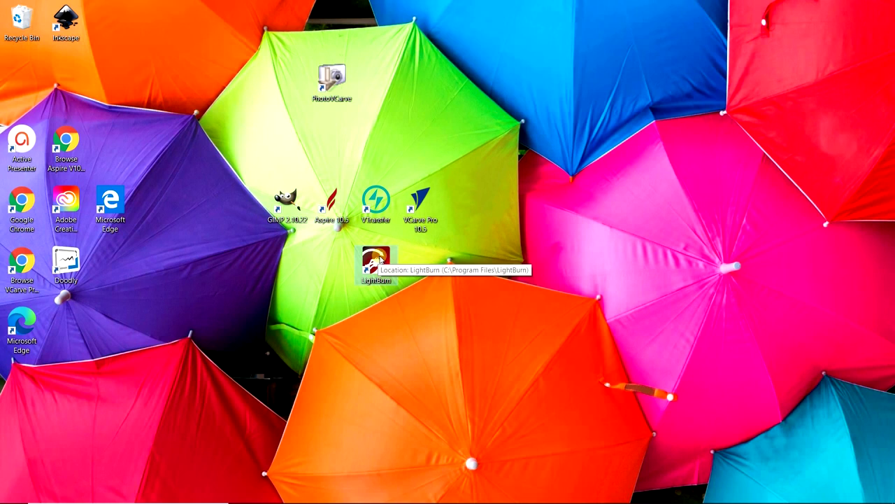
double_click(378, 261)
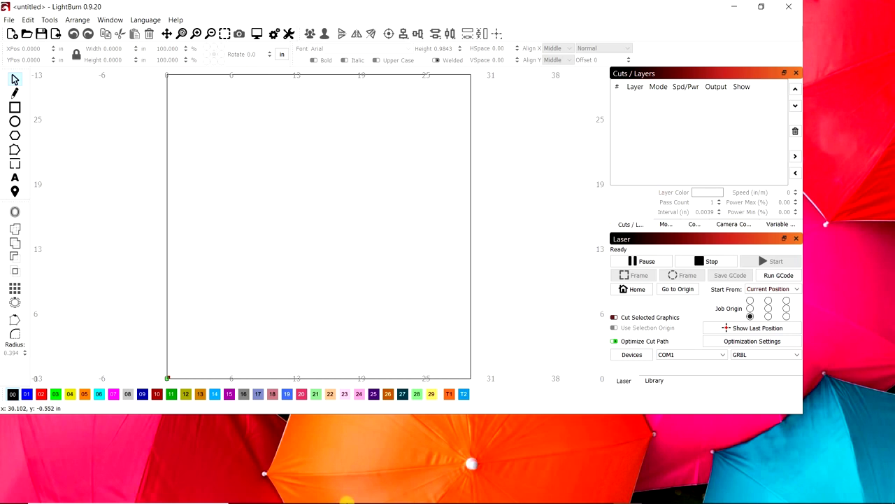
left_click(336, 493)
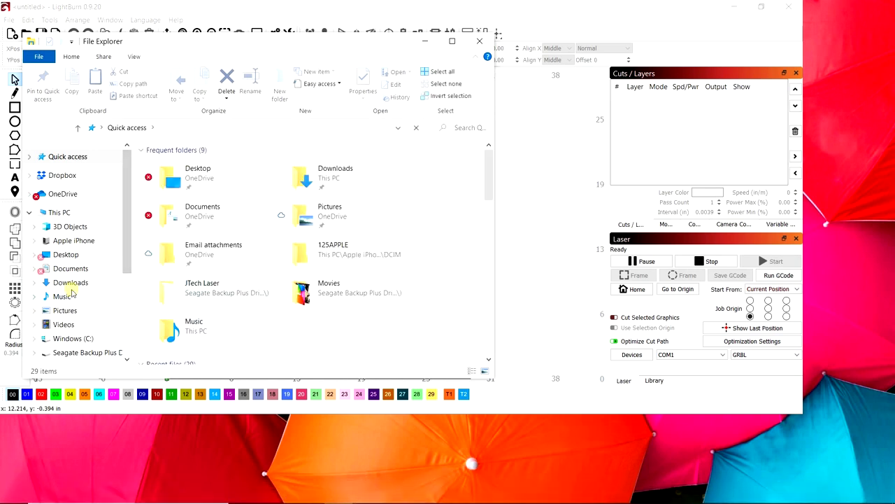
left_click(70, 281)
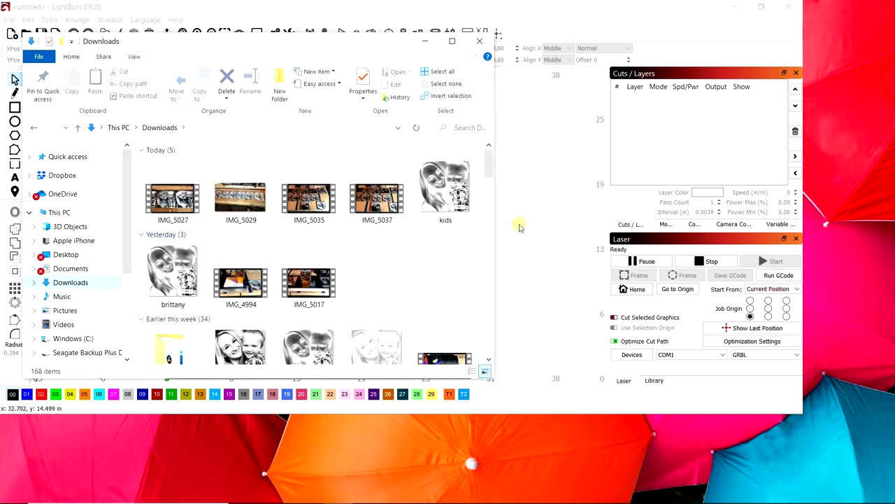
left_click(442, 186)
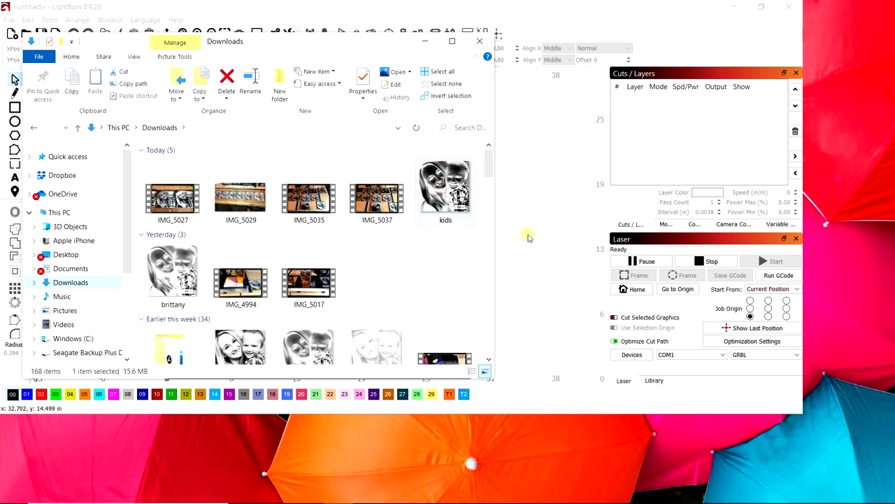
left_click_drag(528, 238, 316, 214)
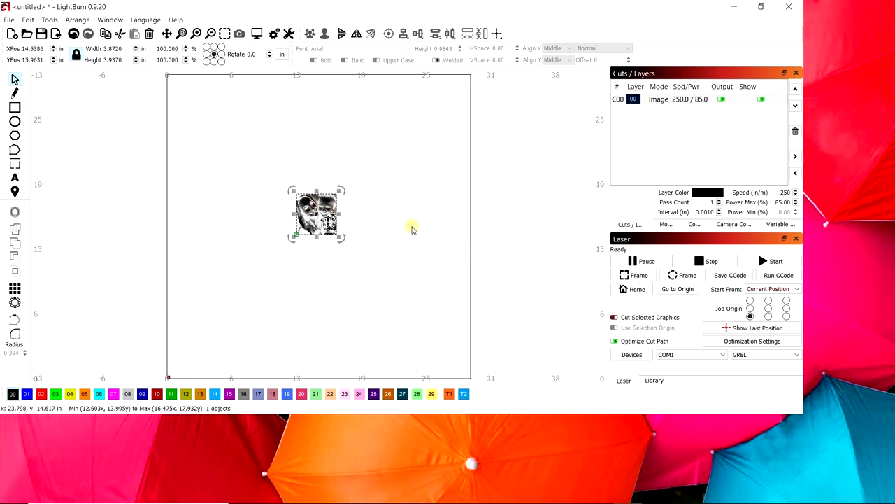
- Open the cut settings of the image layer and review its speed, max power and DPI
double_click(665, 99)
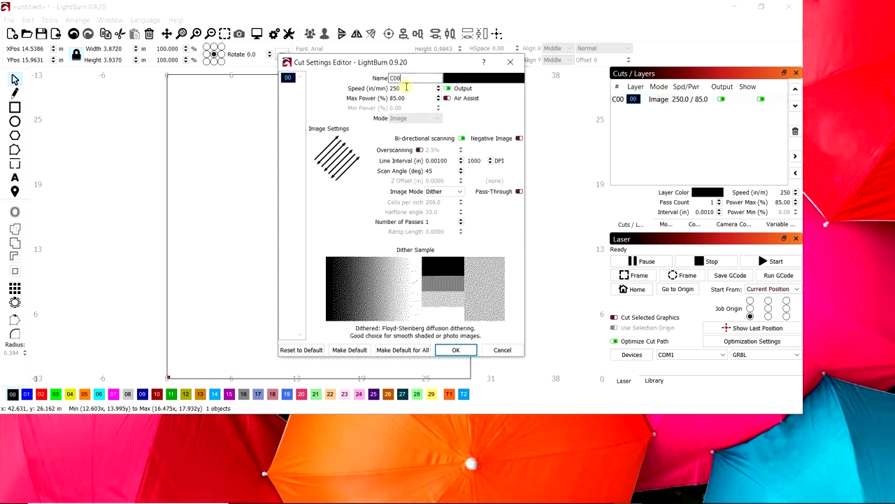
left_click_drag(404, 90, 384, 88)
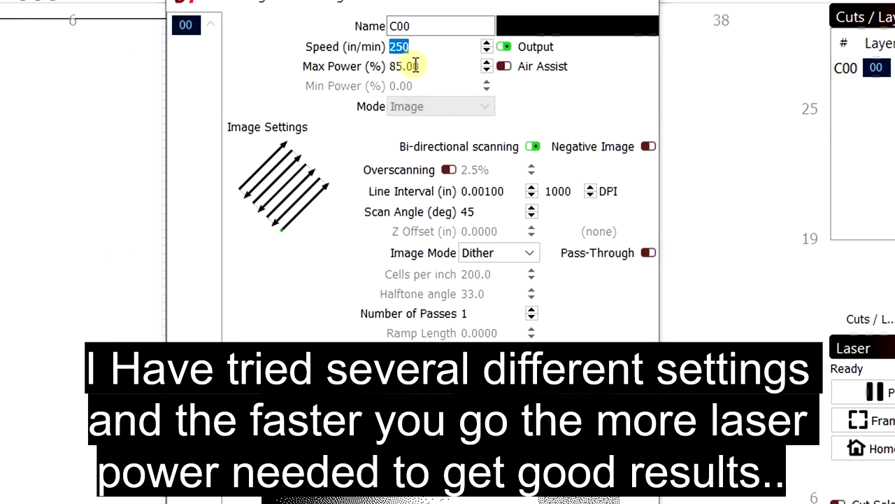
left_click_drag(420, 67, 381, 70)
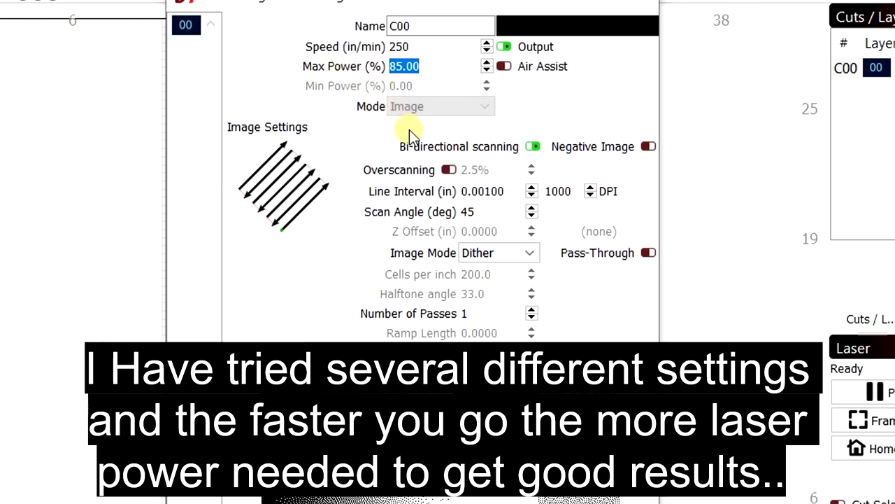
left_click_drag(578, 190, 530, 181)
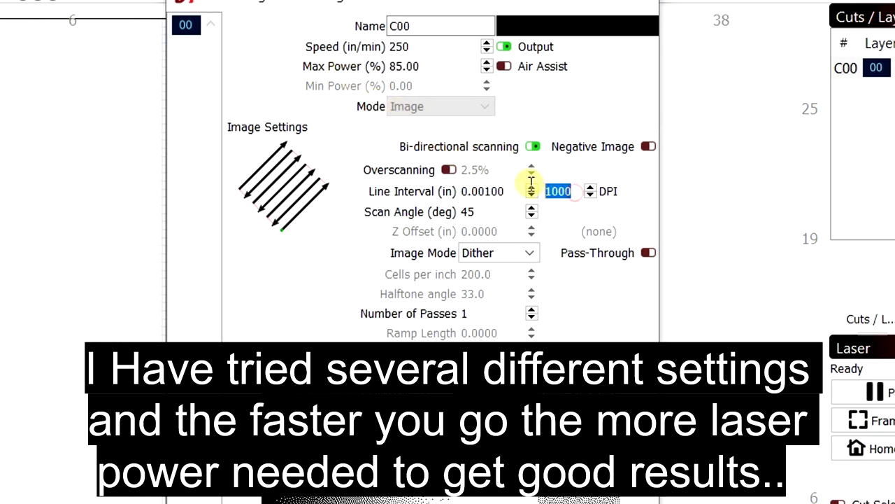
- Try 600 DPI for the image layer, check the matching line interval, and set the resolution back to 1000 DPI
left_click(571, 189)
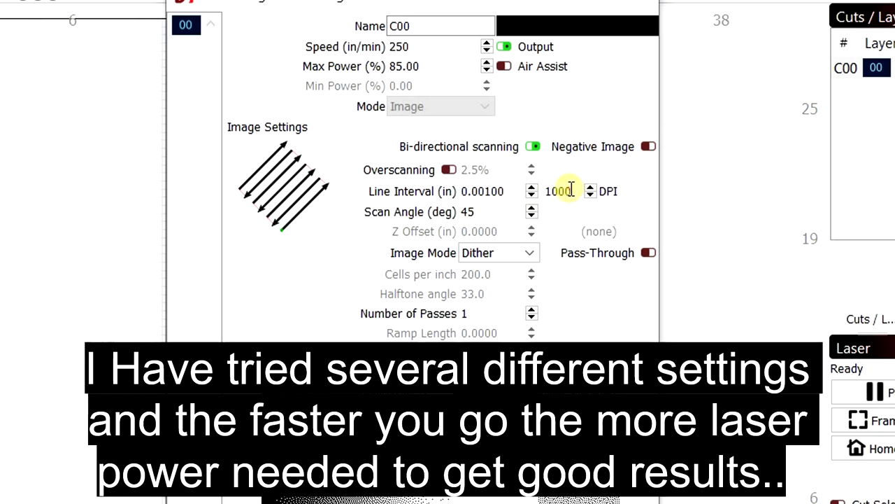
key("BackSpace")
key("BackSpace")
key("BackSpace")
key("BackSpace")
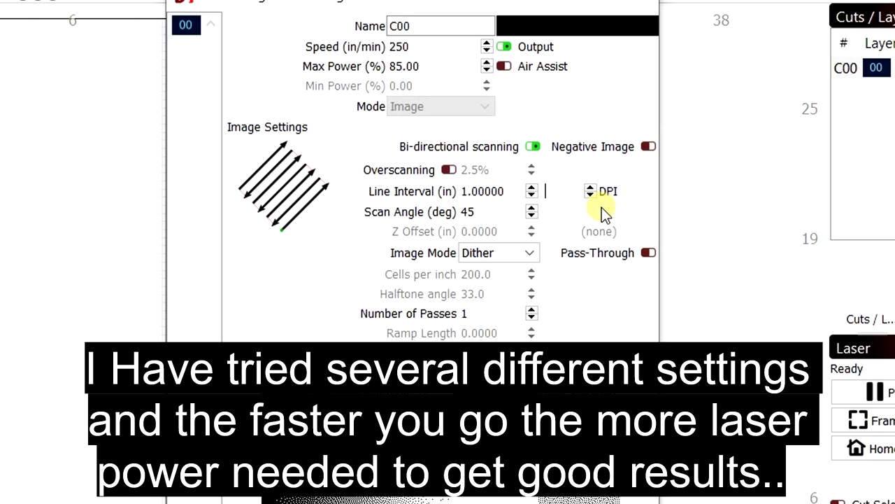
type("600")
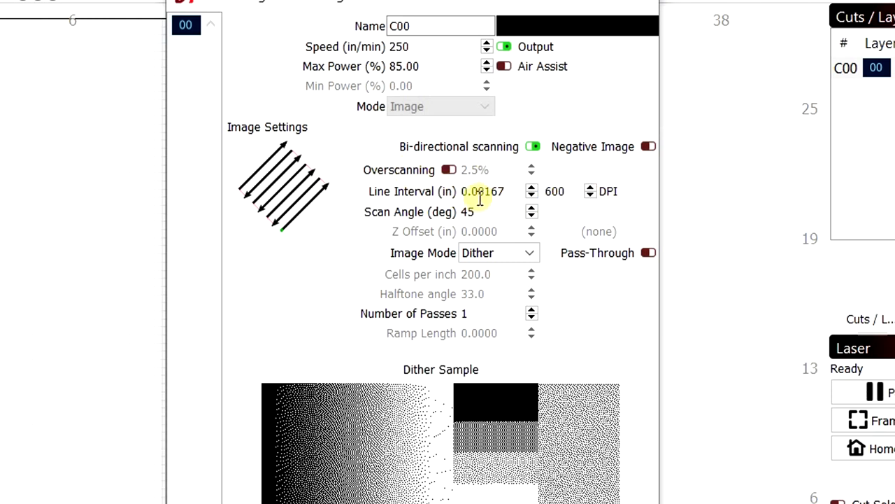
left_click_drag(461, 191, 505, 192)
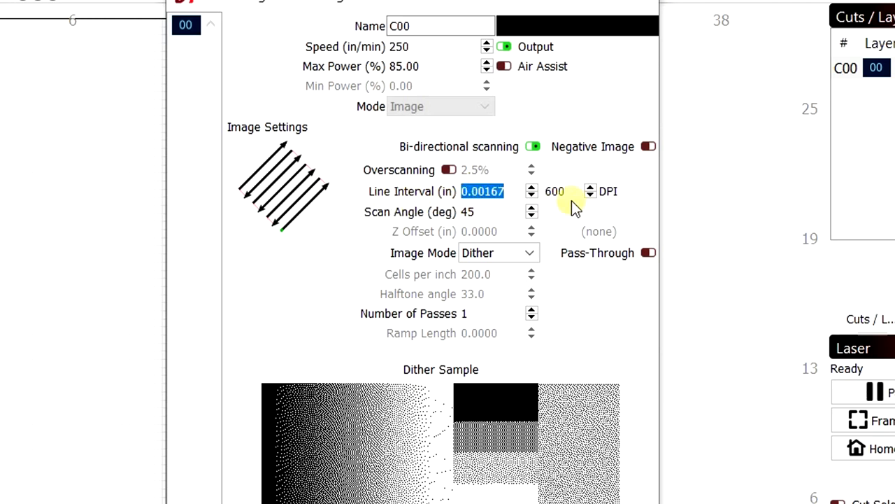
left_click_drag(573, 190, 545, 189)
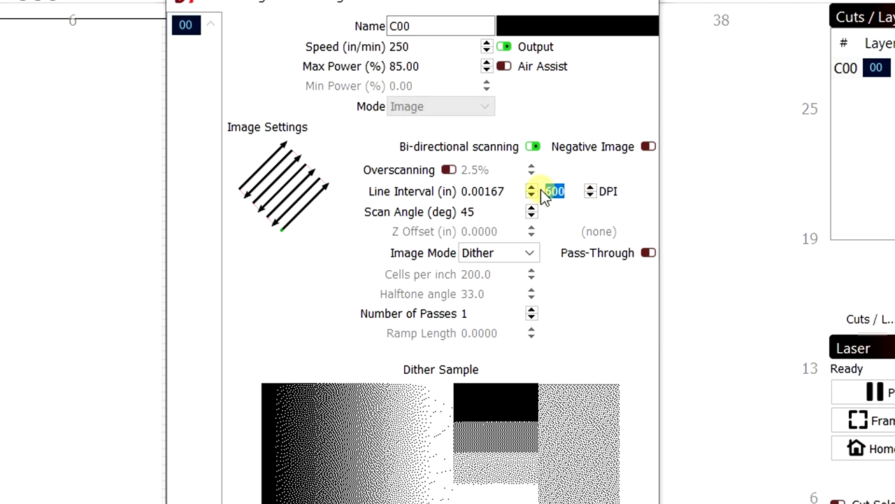
type("1000")
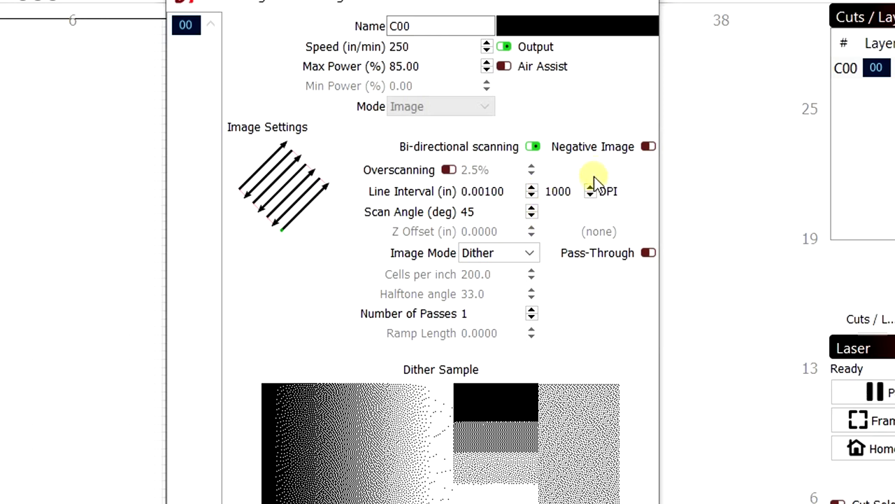
- Choose Dither as the image mode of the image layer
left_click(533, 255)
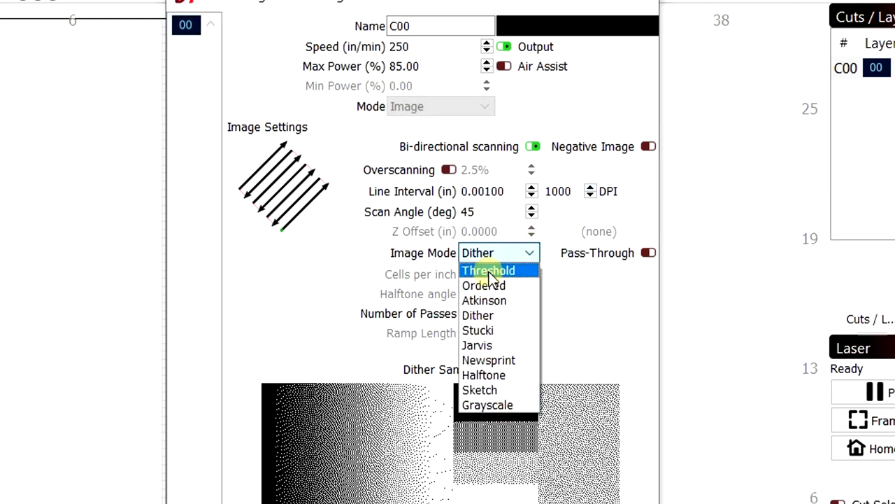
left_click(502, 314)
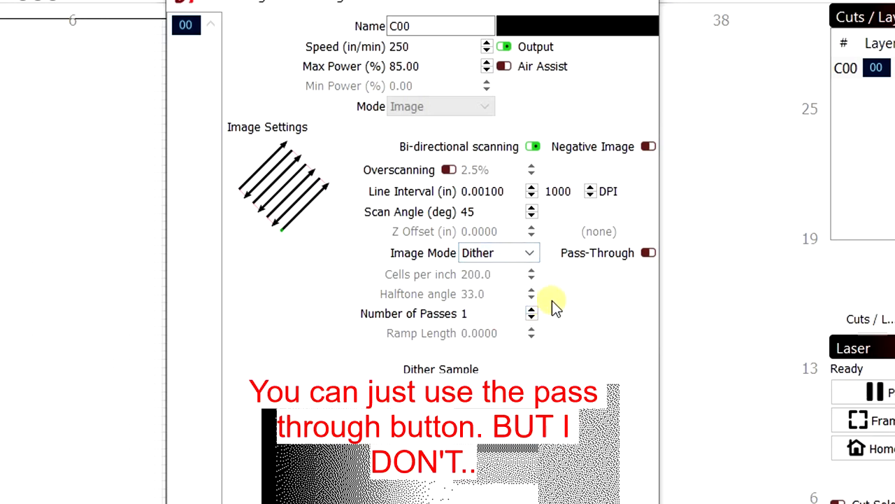
- Try Pass-Through on the image layer, turn it off again, and restore Dither mode with a 45-degree scan angle
left_click(647, 252)
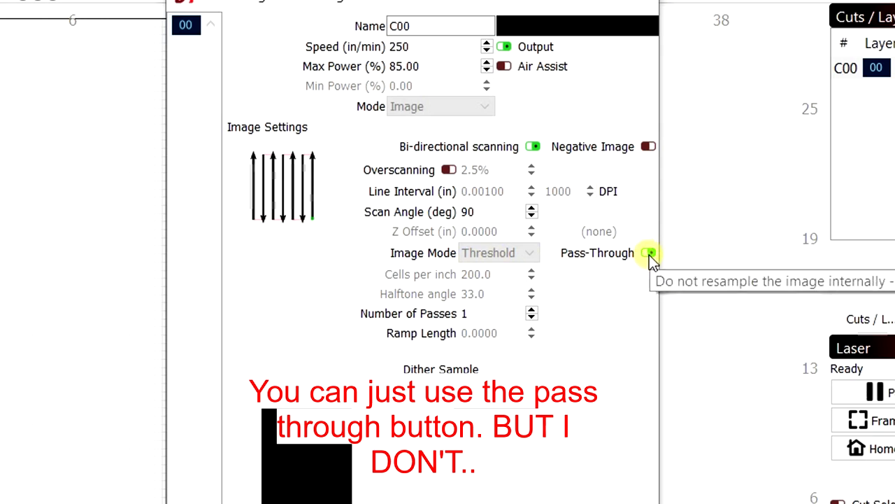
left_click(648, 253)
left_click(529, 251)
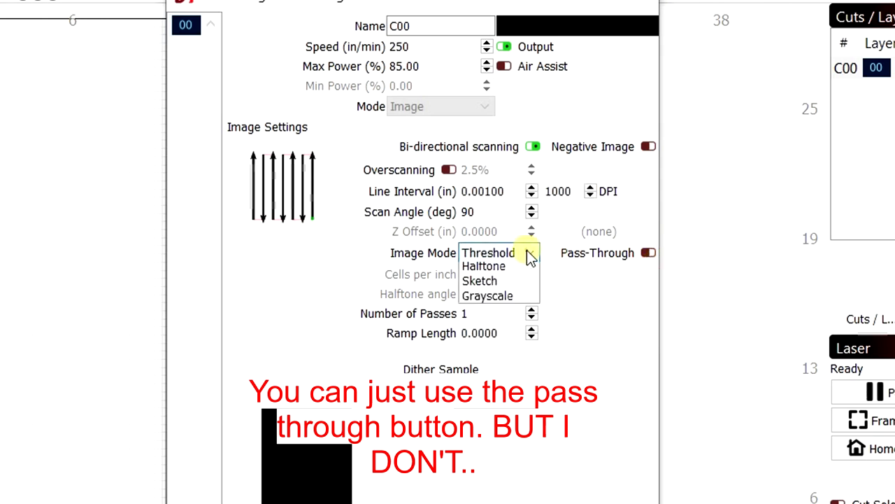
left_click(493, 319)
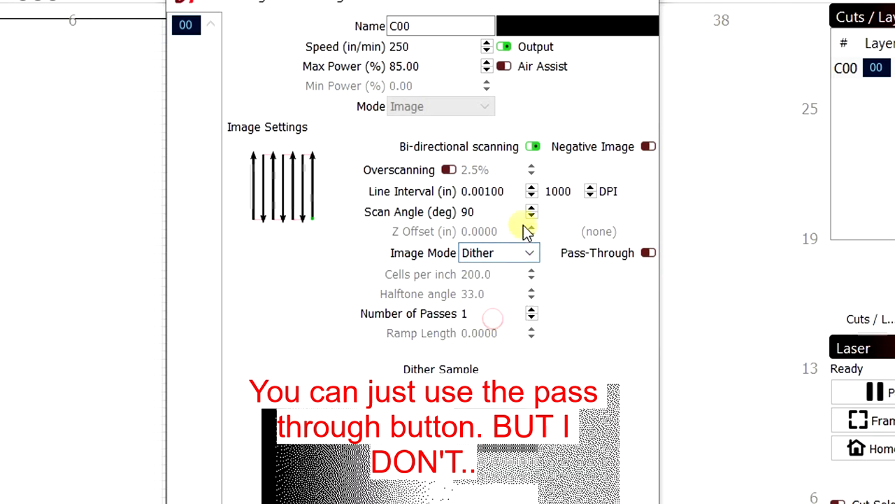
left_click_drag(511, 210, 435, 212)
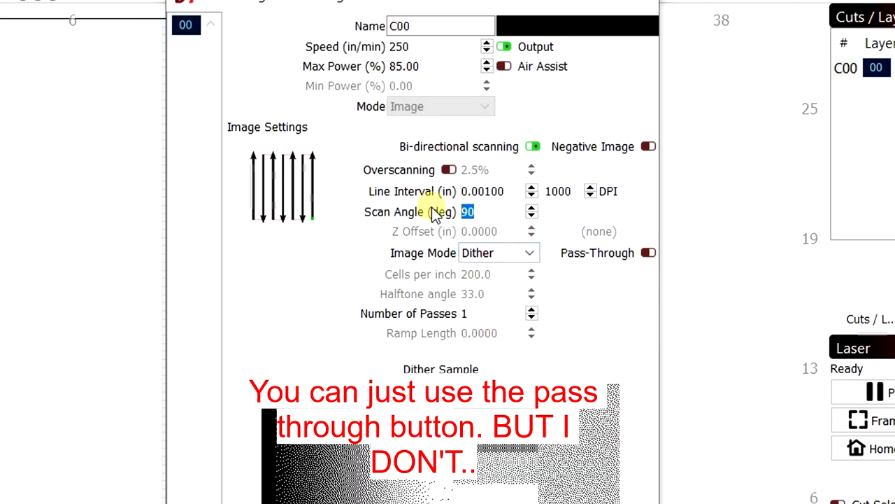
type("45")
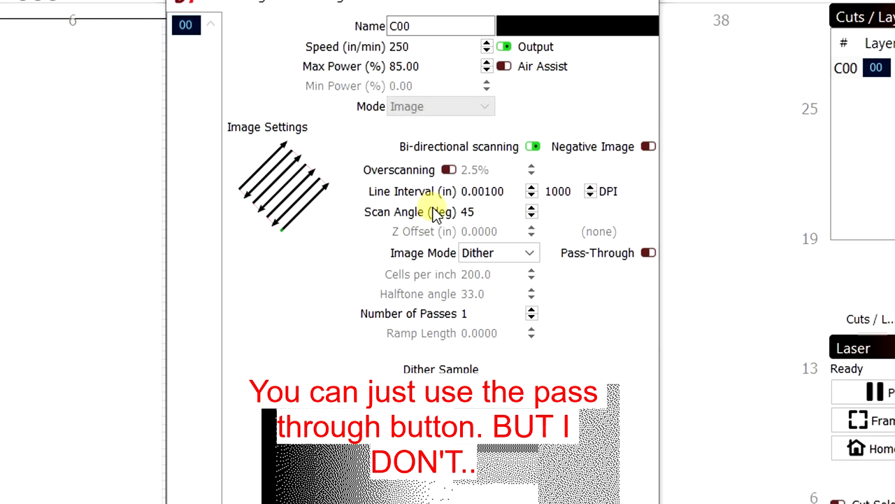
- Accept the cut settings of the image layer and confirm the 1000 DPI resolution
left_click(579, 311)
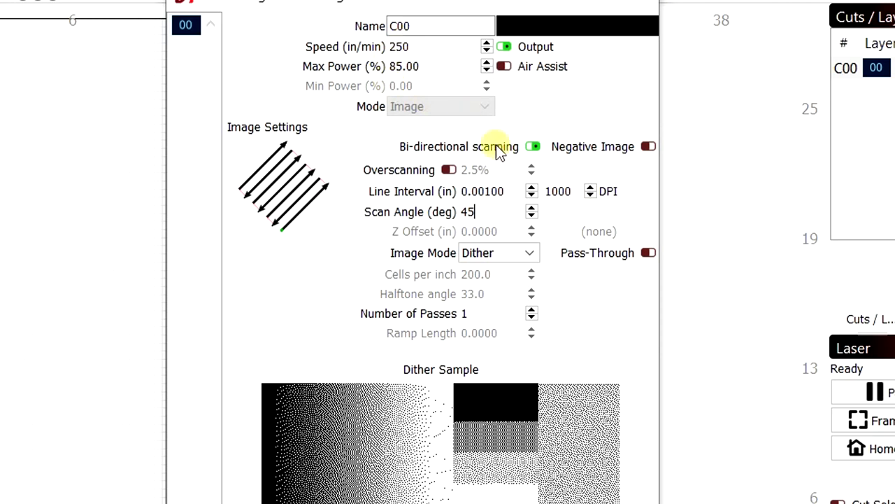
left_click(474, 212)
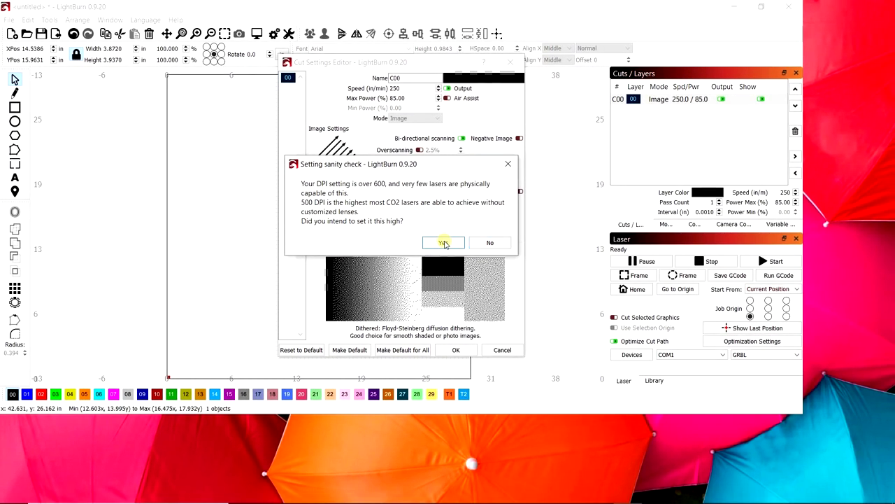
left_click(496, 356)
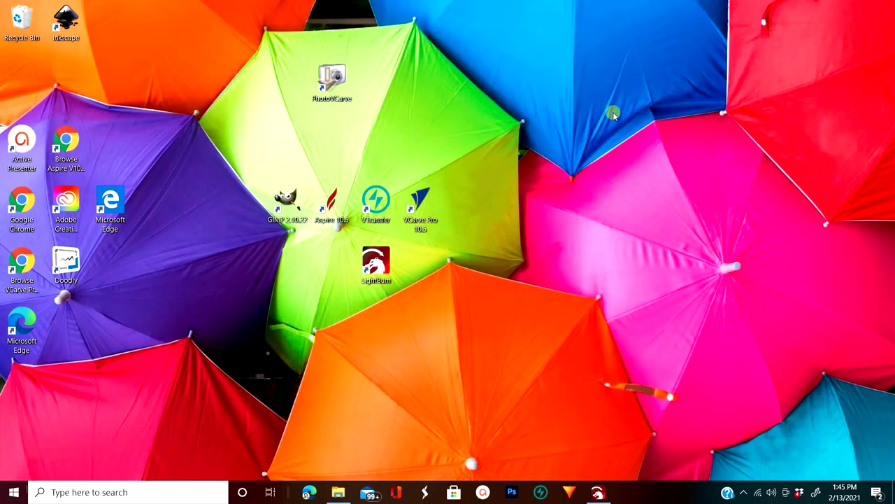
- Launch GIMP, bring in photo IMG-4811 from the Downloads folder, and convert it to the built-in sRGB color profile
double_click(287, 201)
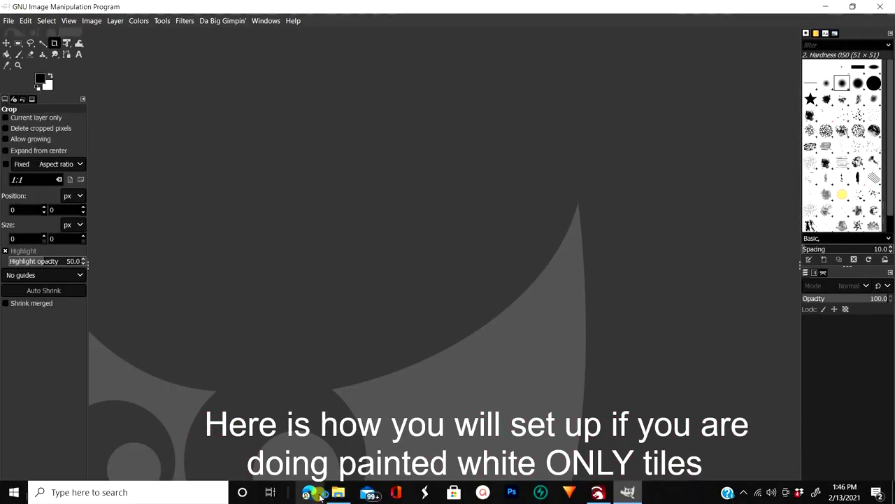
left_click(337, 492)
scroll(436, 308, "down", 10)
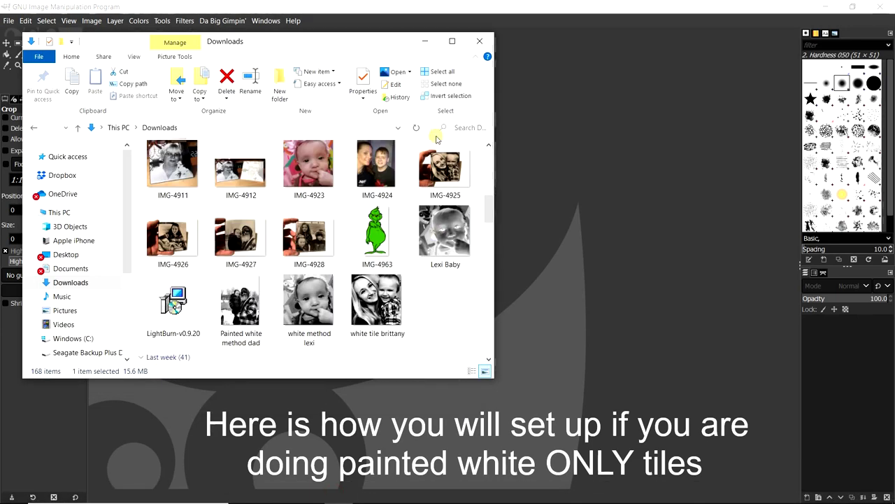
scroll(322, 225, "up", 1)
scroll(322, 225, "down", 3)
scroll(321, 226, "up", 5)
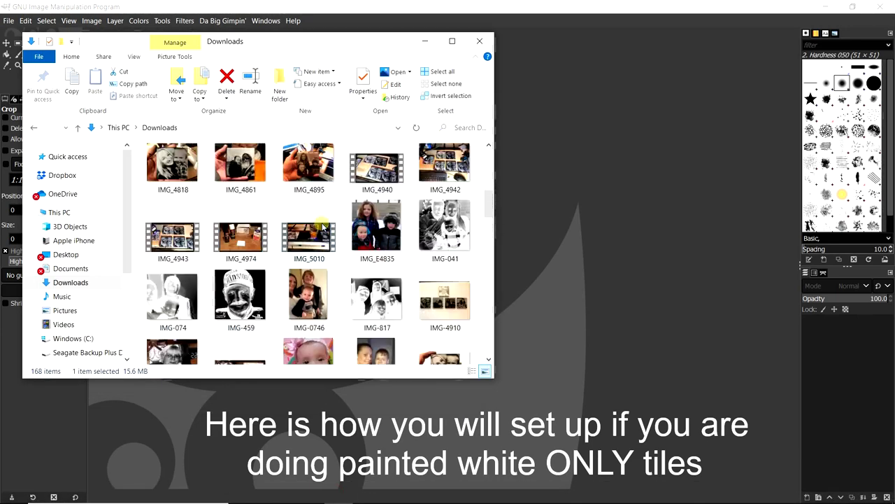
scroll(321, 225, "up", 2)
scroll(322, 225, "down", 6)
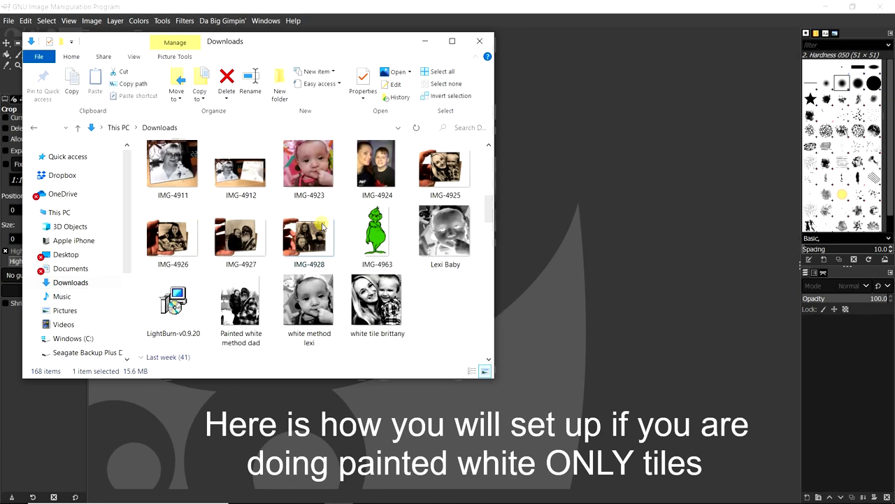
scroll(322, 225, "up", 6)
scroll(322, 226, "down", 12)
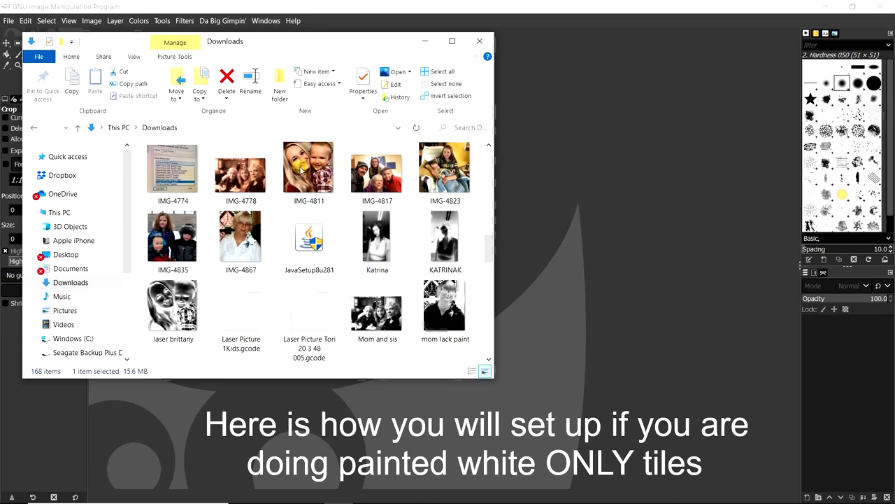
left_click_drag(300, 168, 539, 251)
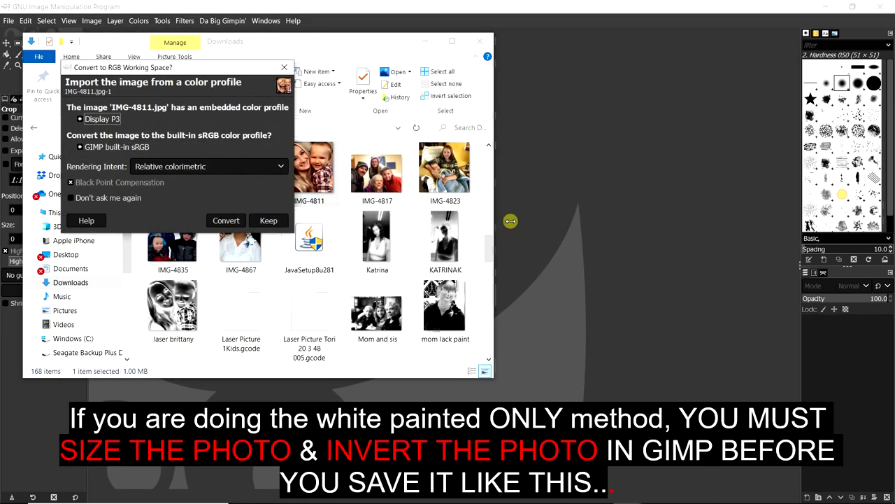
left_click(249, 222)
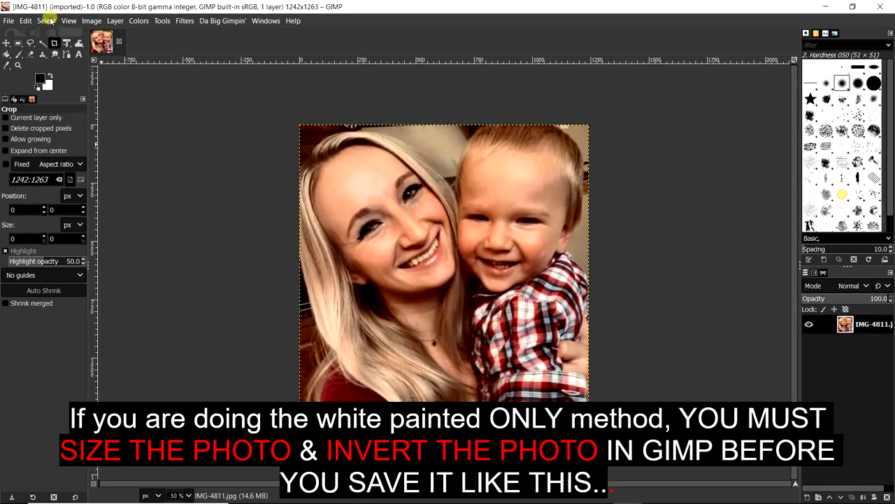
- Scale the image to a width of 3.875 inches at an X and Y resolution of 600 pixels/in
left_click(49, 21)
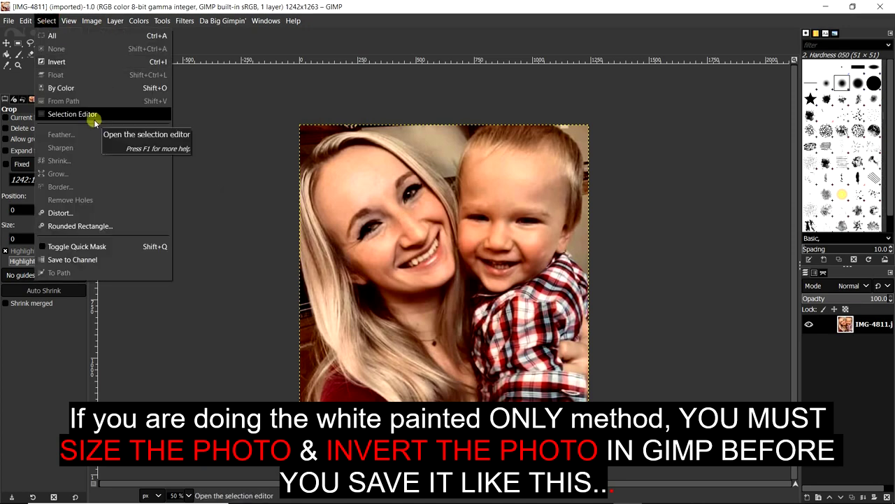
left_click(25, 21)
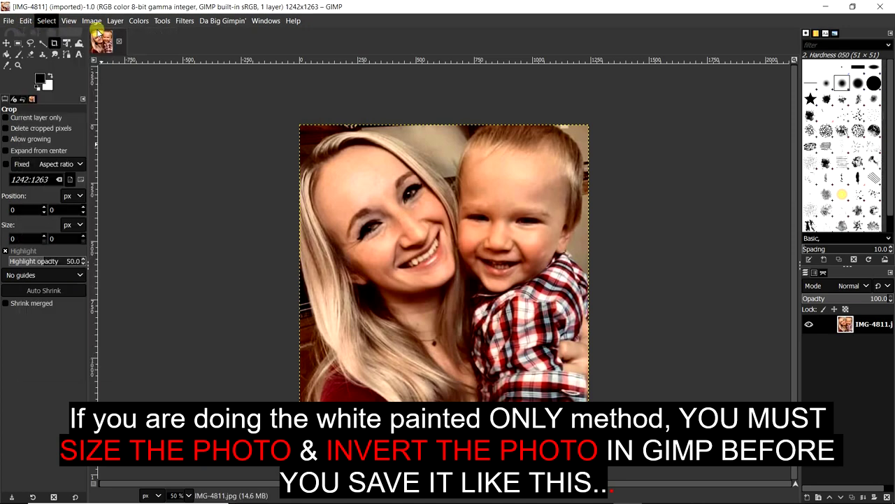
left_click(88, 21)
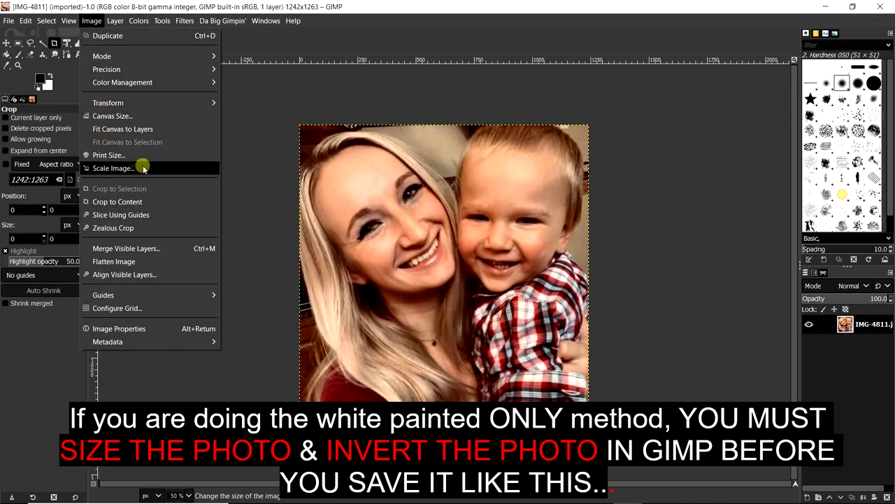
left_click(113, 167)
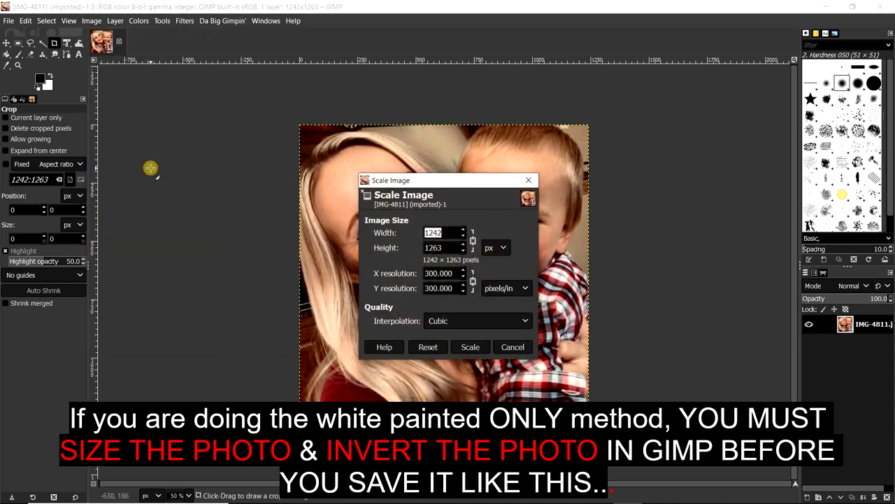
left_click(456, 277)
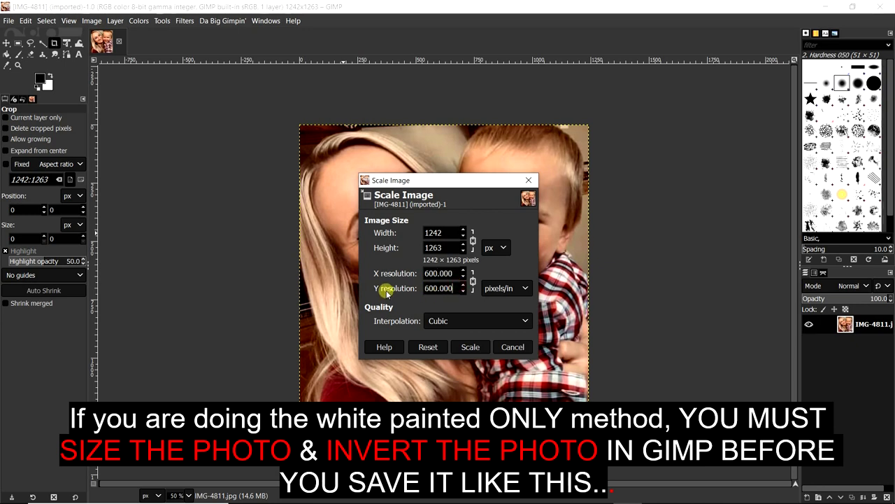
left_click(499, 248)
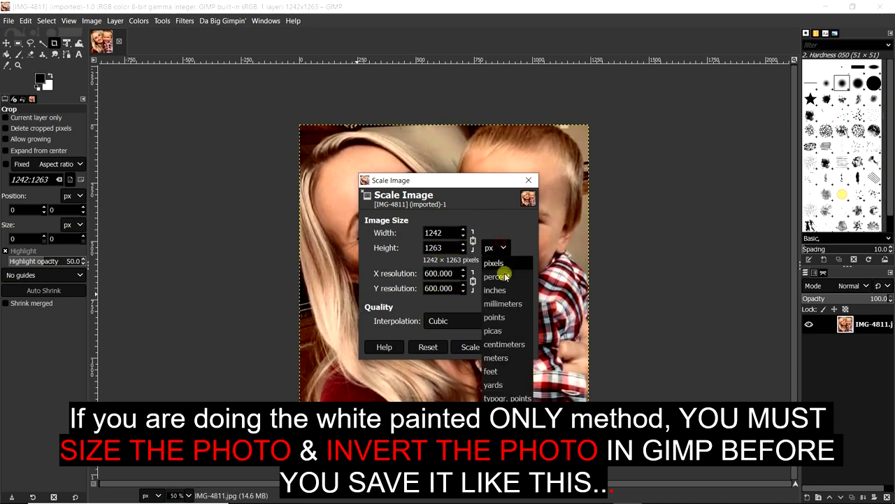
left_click(507, 291)
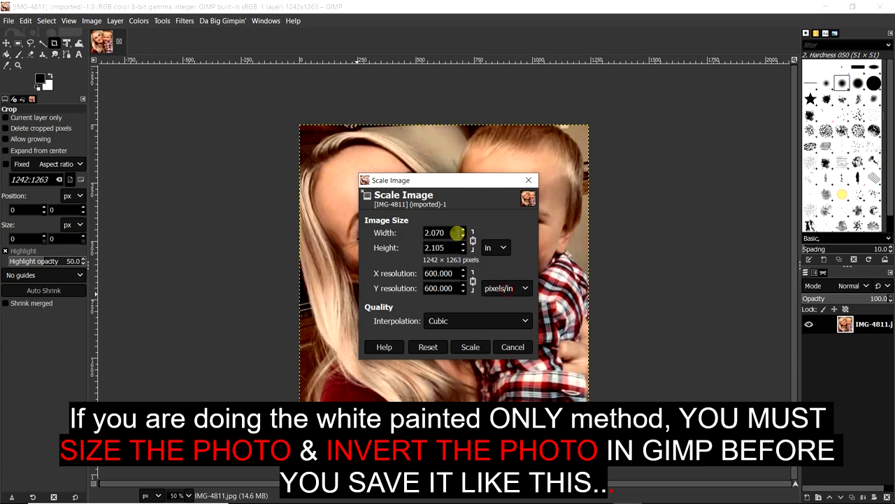
double_click(425, 232)
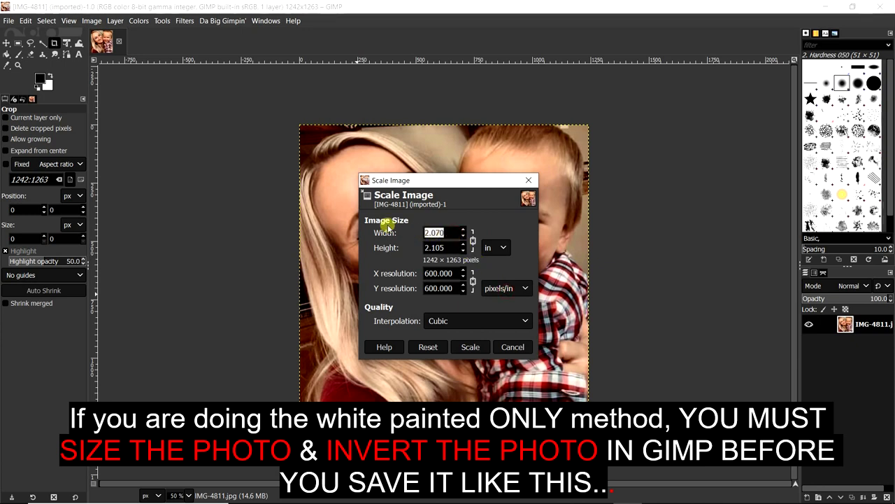
type("3.875")
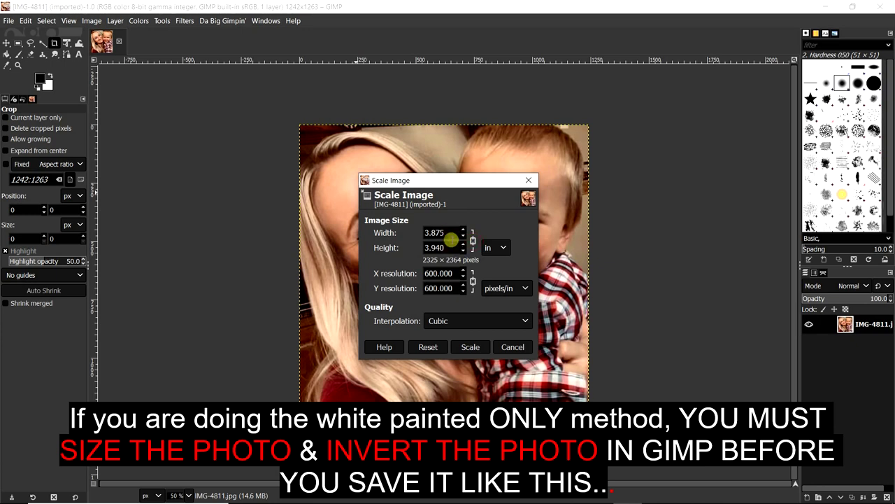
left_click(471, 347)
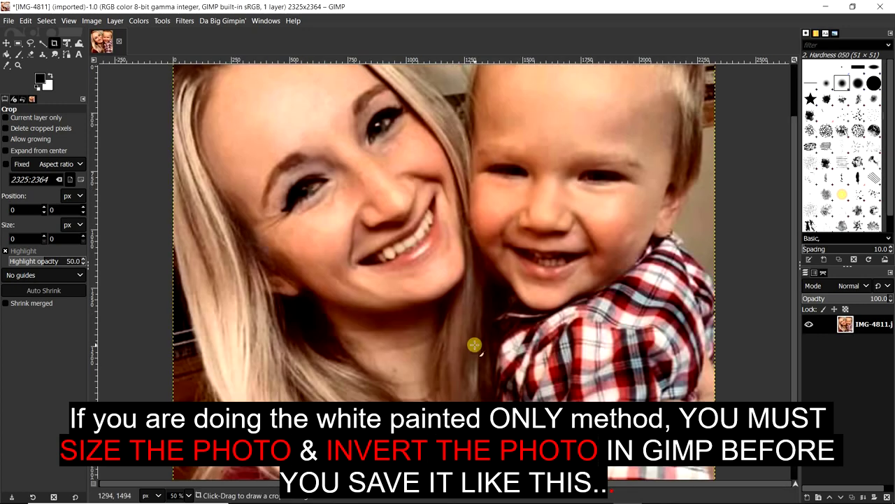
- Invert the colors of the scaled photo
key("minus")
key("minus")
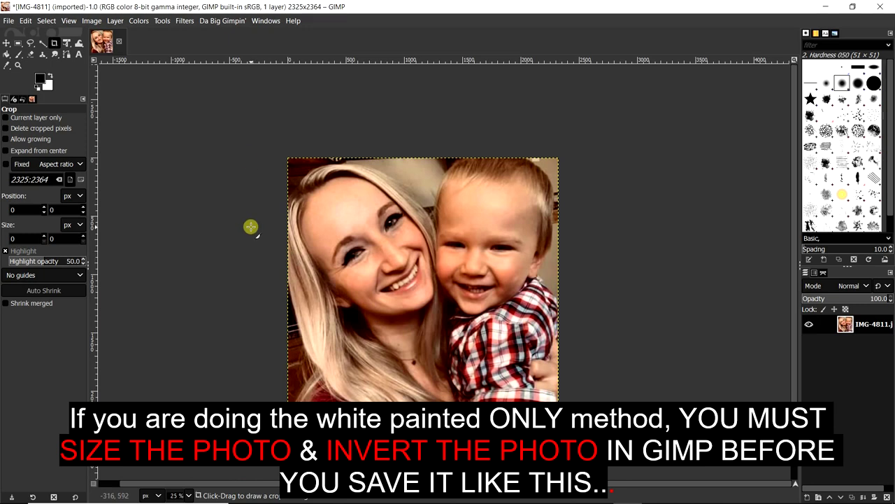
left_click(225, 21)
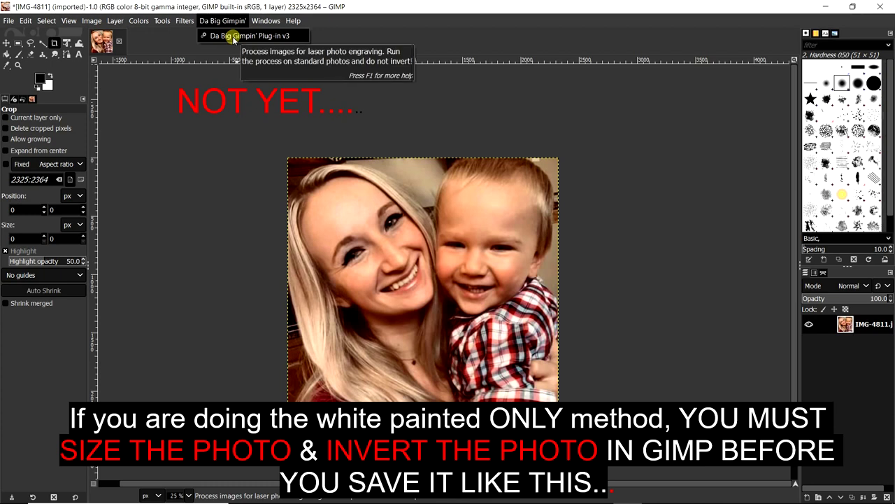
key("Escape")
left_click(136, 22)
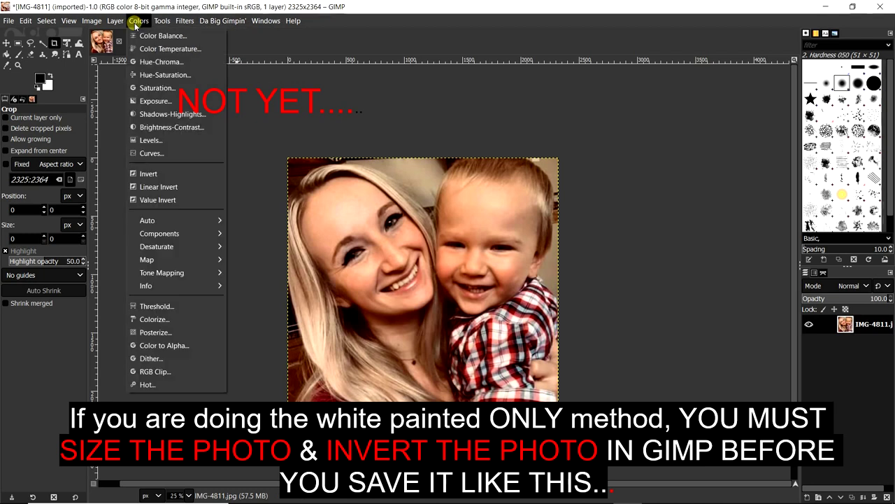
left_click(166, 174)
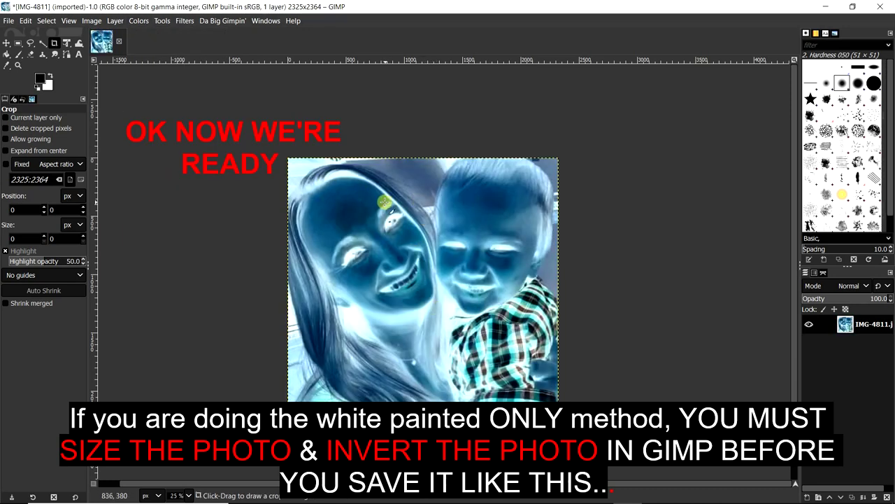
- Run Da Big Gimpin' Plug-in v3 on the inverted photo with the Tile process, 600 DPI, and 100 mm maximum width and height
left_click(233, 21)
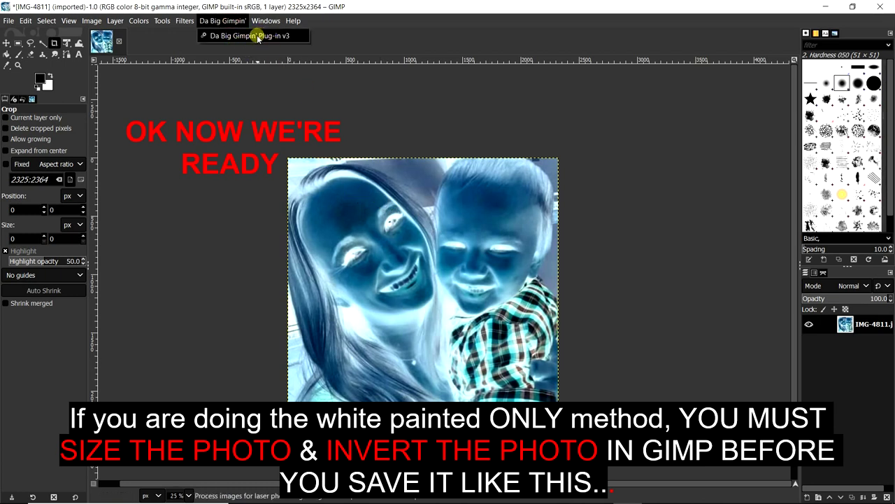
left_click(252, 36)
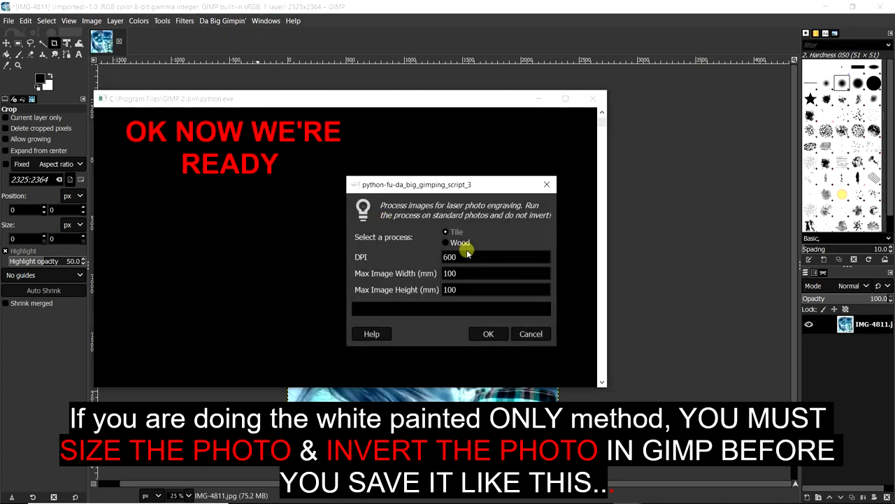
left_click_drag(431, 258, 467, 259)
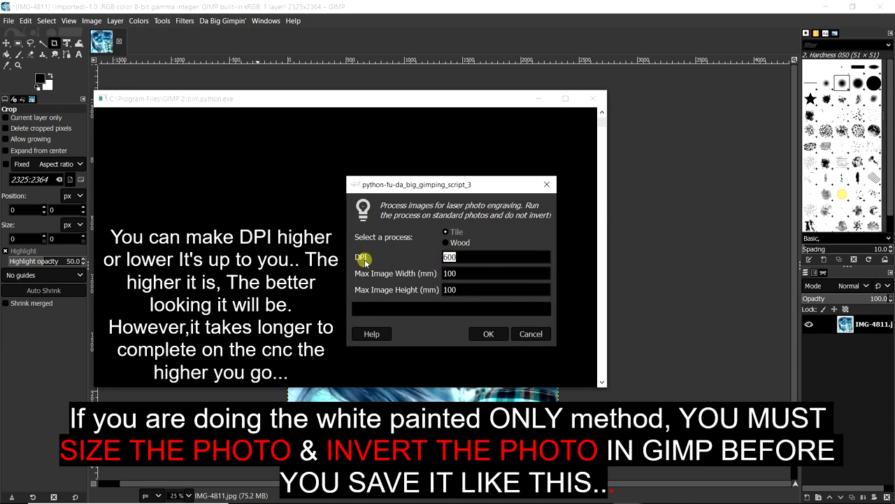
left_click(468, 291)
left_click(496, 336)
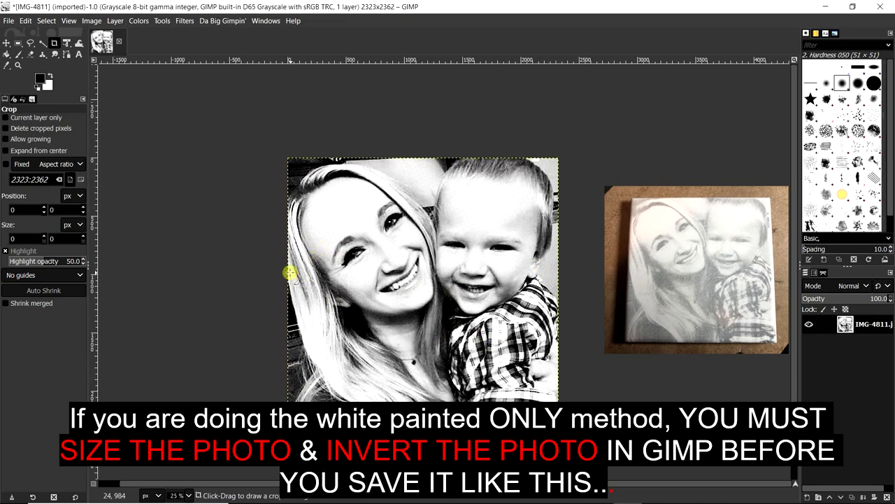
- Export the processed photo to the Downloads folder as "white paint Only.jpg" with JPEG quality 100
left_click(7, 21)
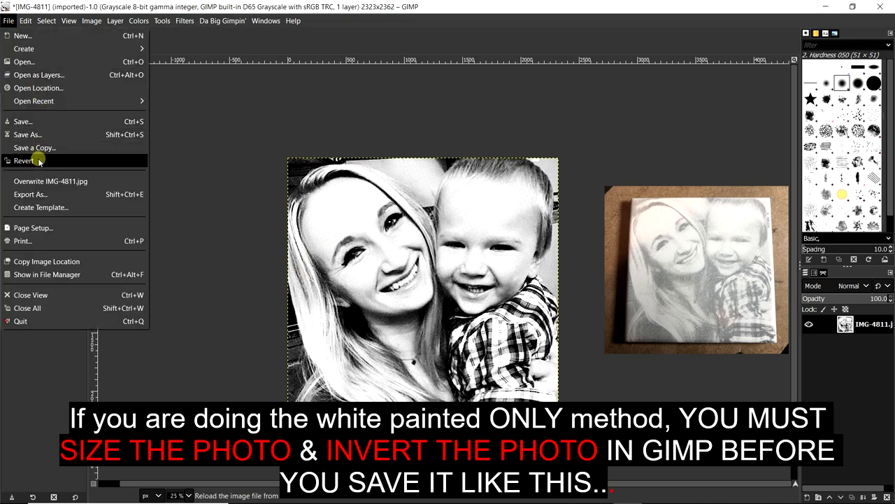
left_click(87, 194)
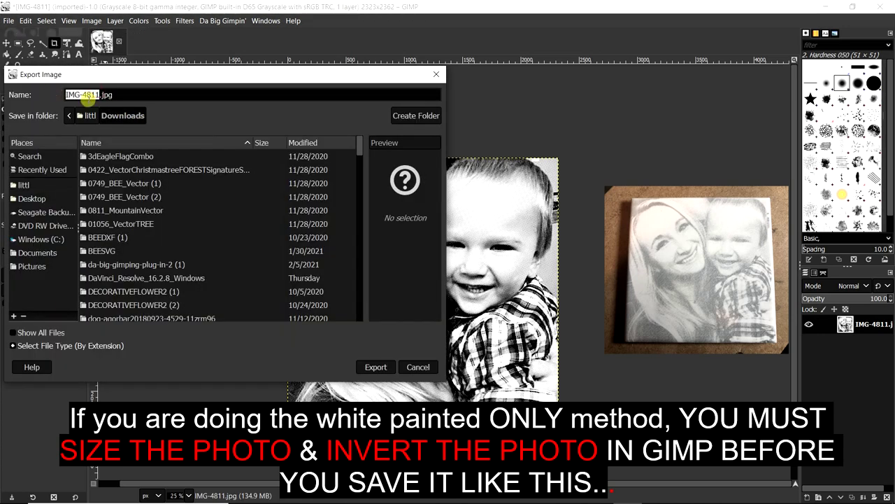
type("whi")
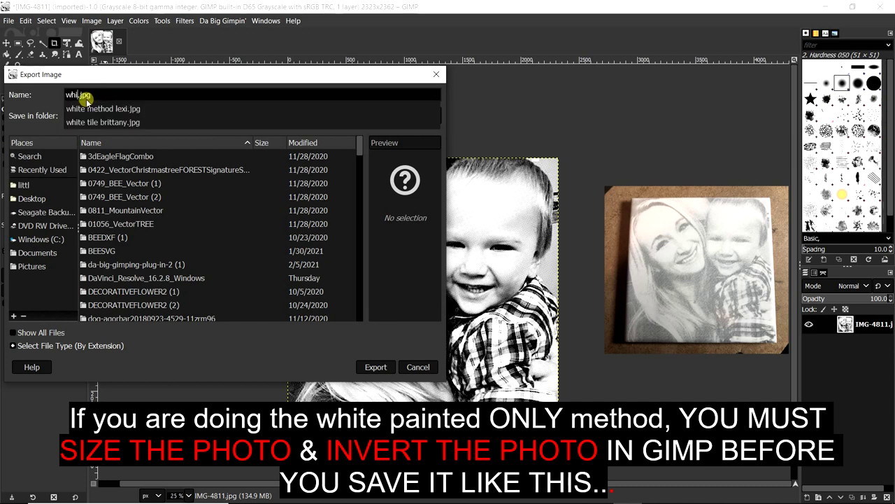
type("te ")
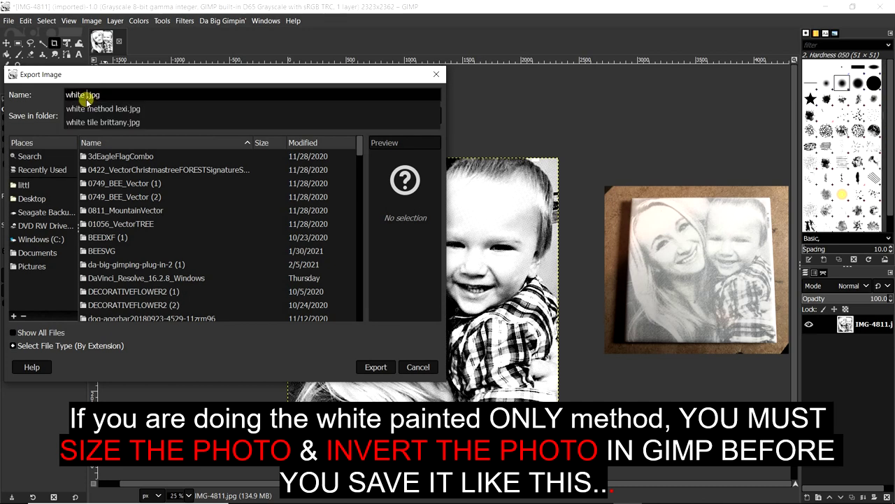
type("paint")
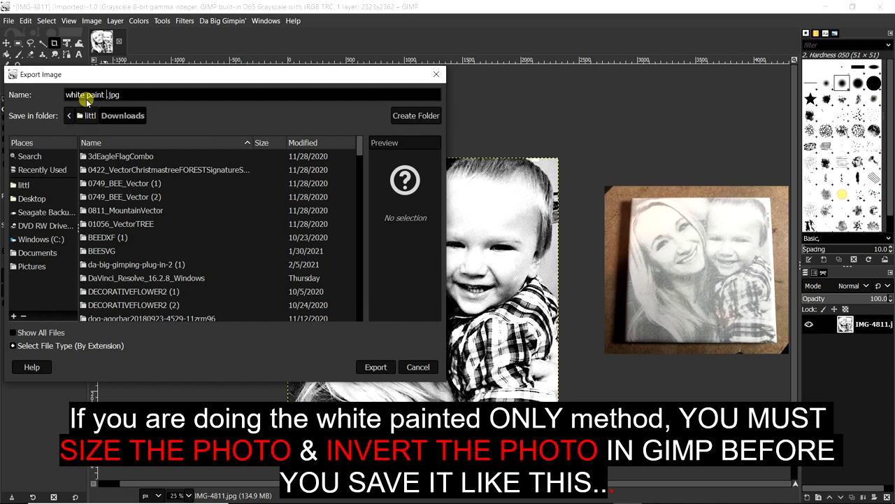
type(" Only")
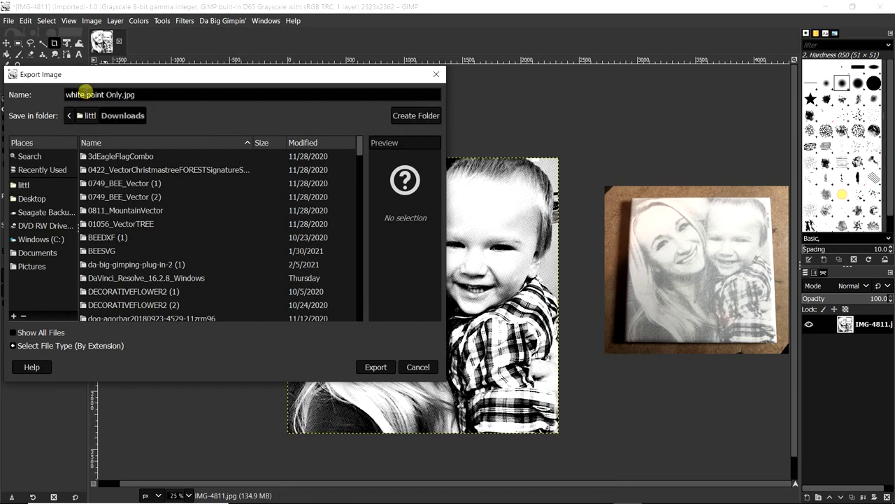
left_click(375, 367)
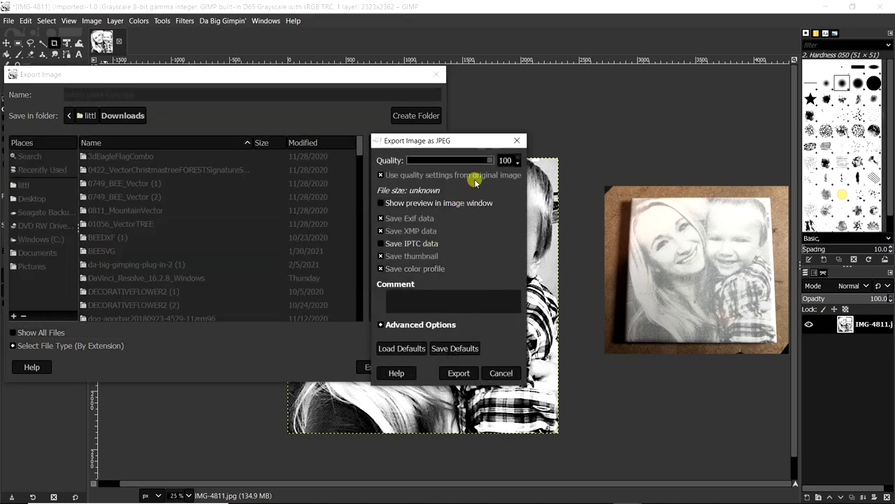
left_click(505, 160)
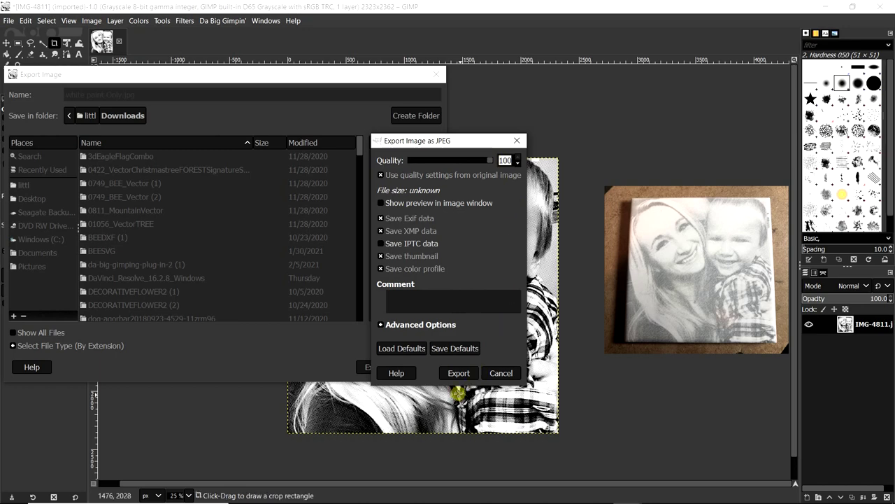
left_click(458, 372)
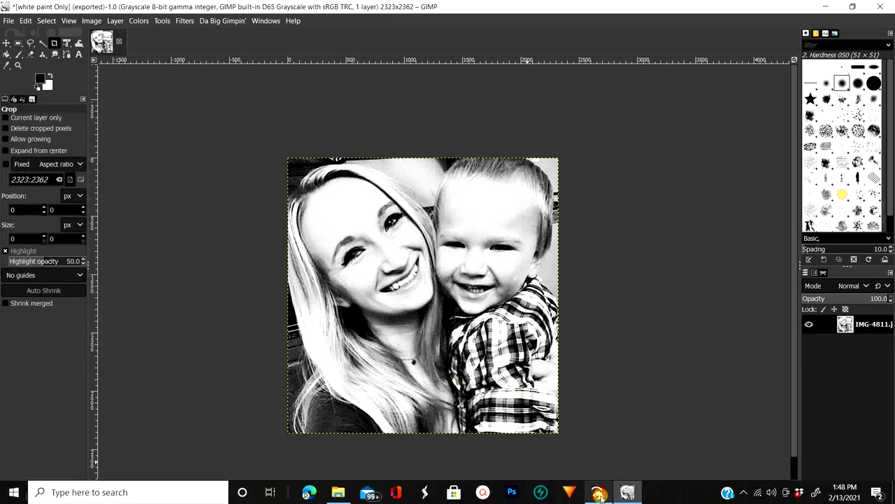
- Switch to LightBurn and delete the previous photo from the workspace
left_click(598, 492)
right_click(369, 244)
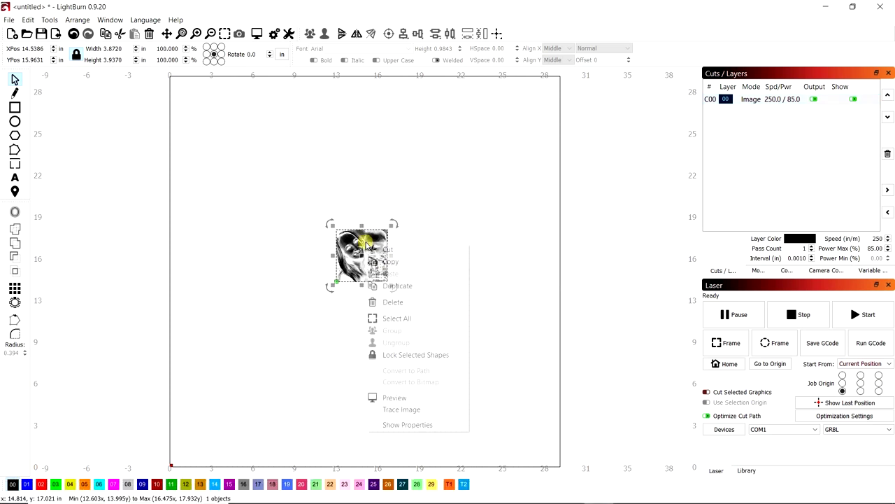
left_click(407, 303)
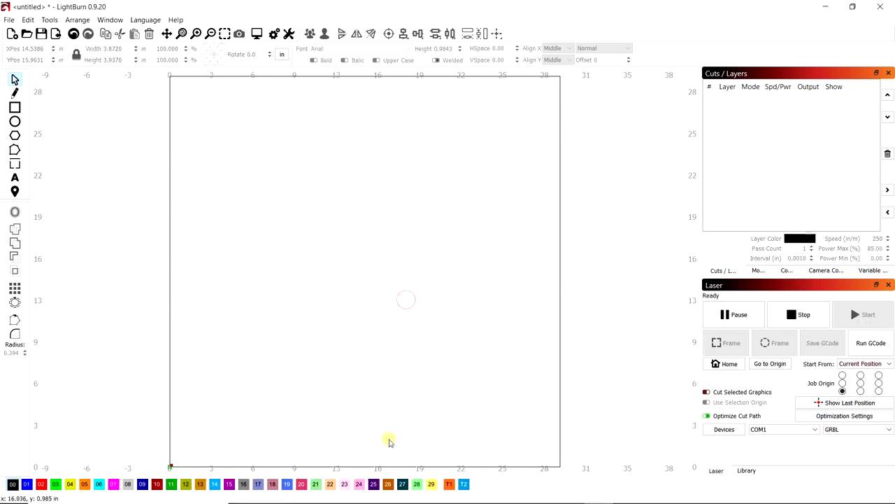
- Bring "white paint Only" from the Downloads folder into LightBurn and place it at about X 14.5 in, Y 14.1 in
left_click(338, 492)
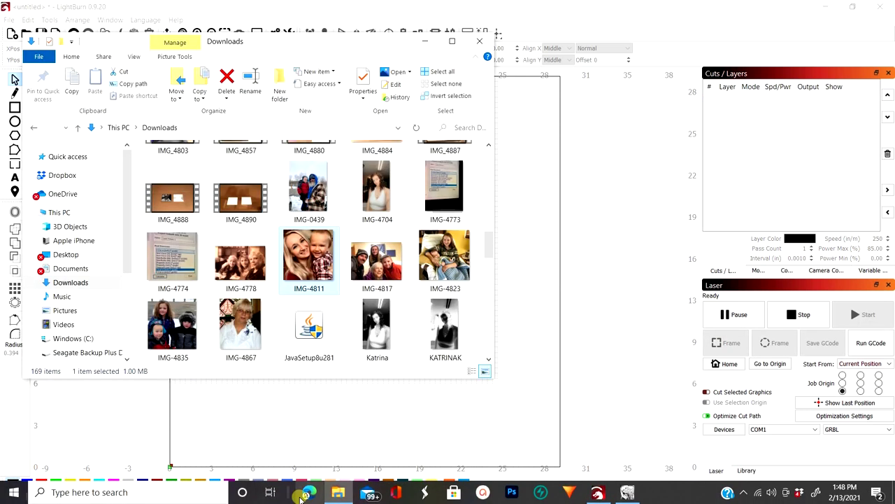
scroll(303, 285, "up", 3)
scroll(303, 285, "up", 2)
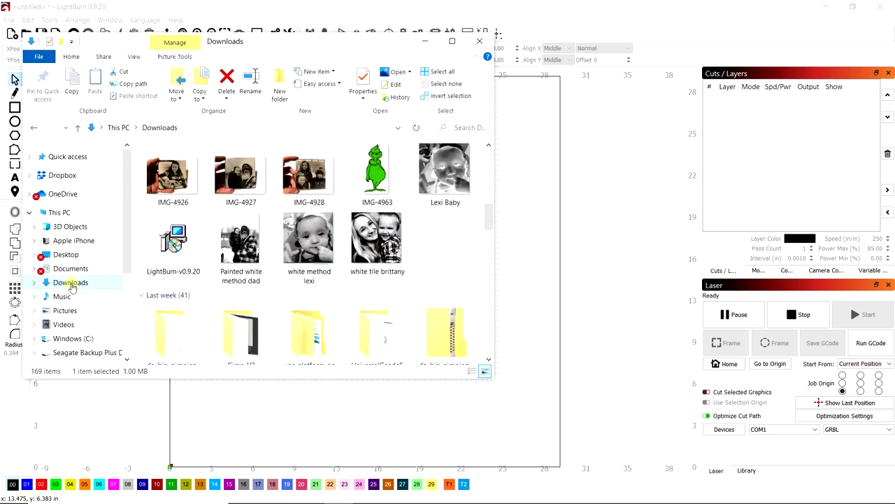
left_click(71, 282)
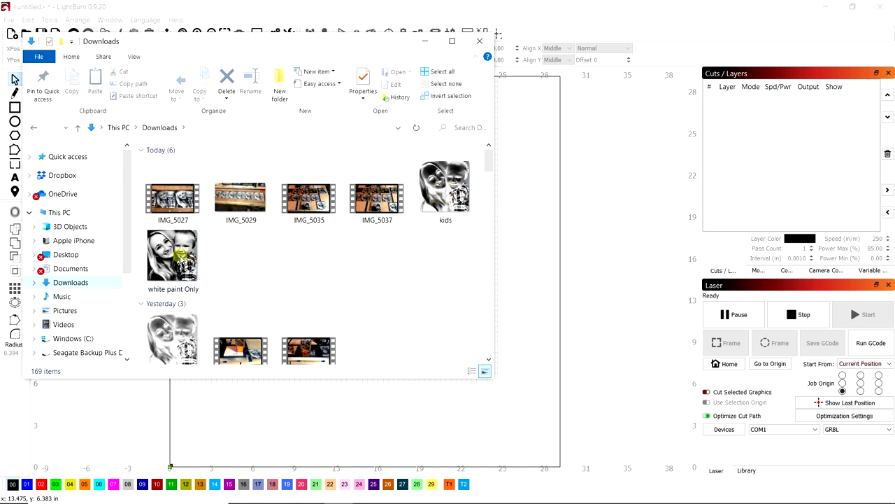
mouse_move(168, 260)
left_mouse_down()
mouse_move(369, 295)
mouse_move(524, 281)
left_mouse_up()
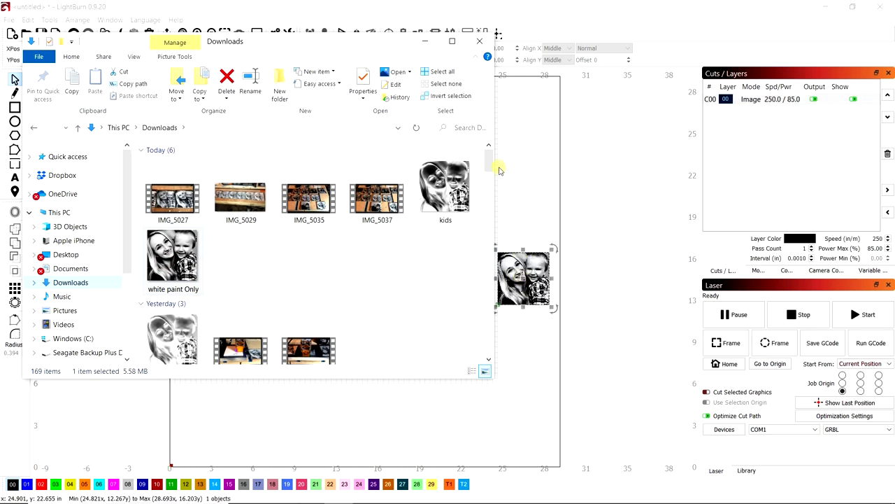
left_click(426, 42)
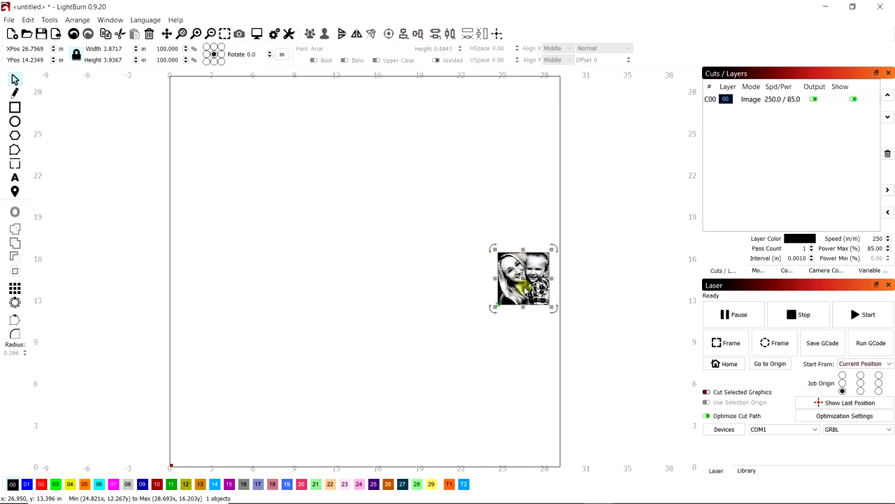
left_click_drag(521, 274, 359, 278)
- Examine the dot pattern of the imported photo up close, especially around the faces
scroll(412, 283, "up", 3)
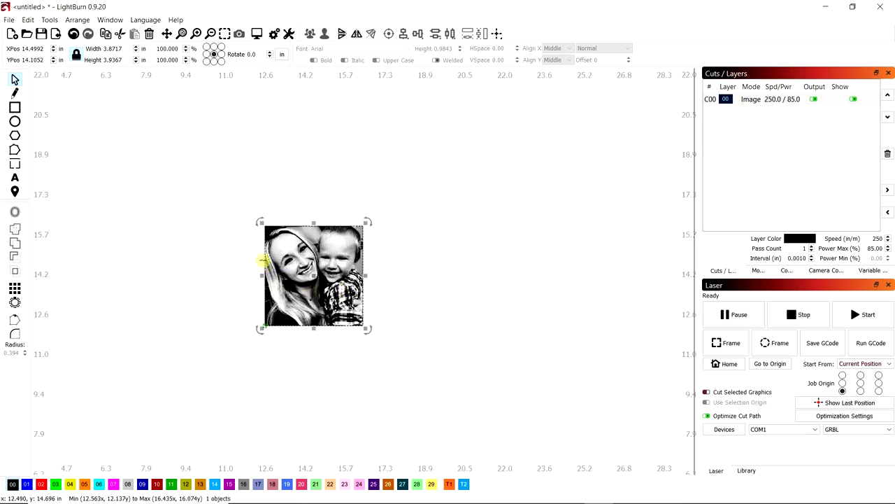
scroll(259, 266, "up", 4)
scroll(476, 328, "down", 2)
scroll(314, 274, "up", 6)
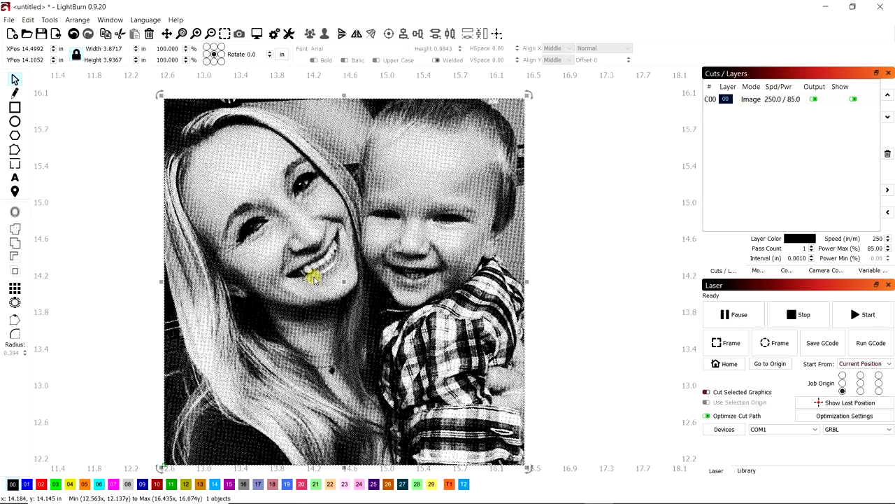
scroll(438, 280, "up", 2)
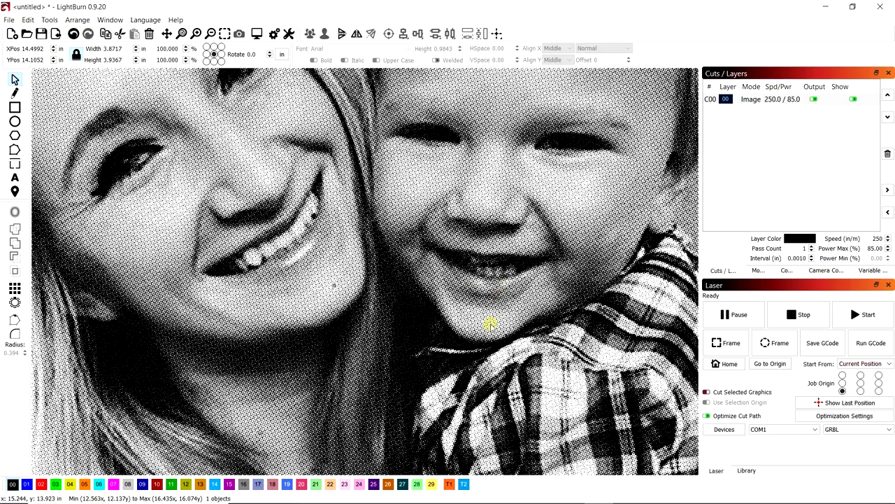
scroll(491, 324, "up", 5)
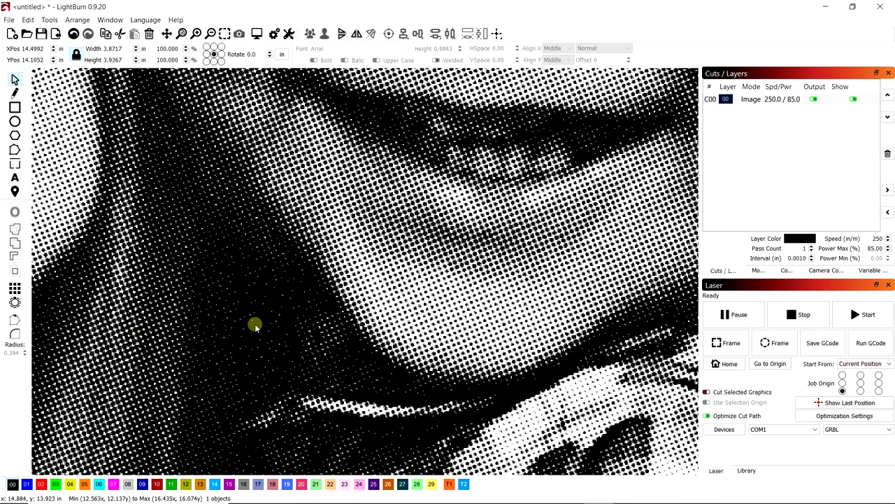
scroll(330, 315, "down", 1)
scroll(330, 315, "down", 8)
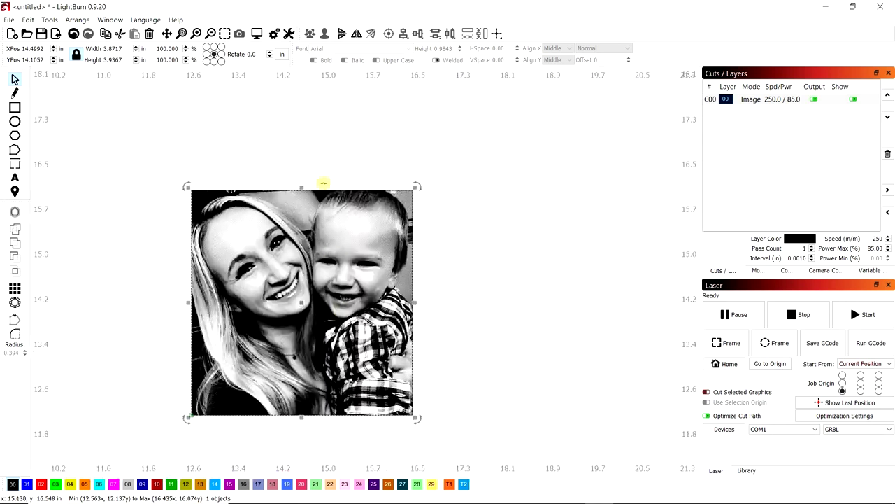
- Set the image layer's speed to 35 in/min and maximum power to 100%, with Dither as the image mode
double_click(766, 99)
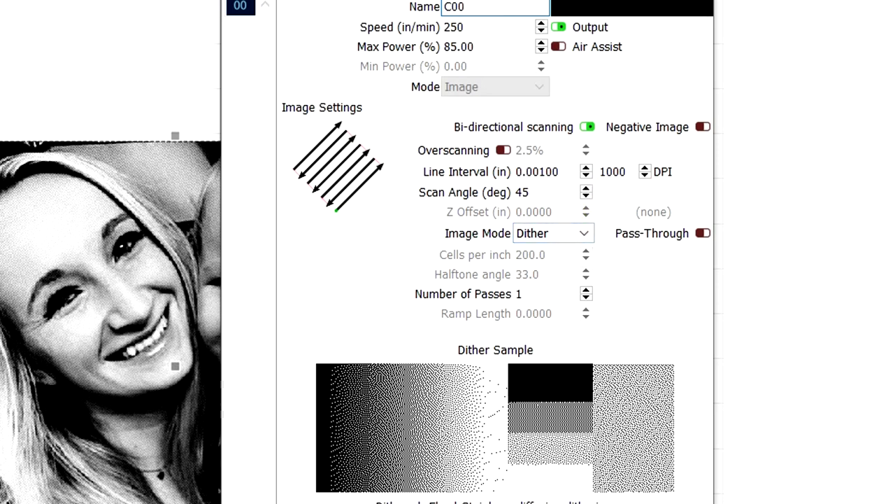
left_click_drag(490, 28, 427, 28)
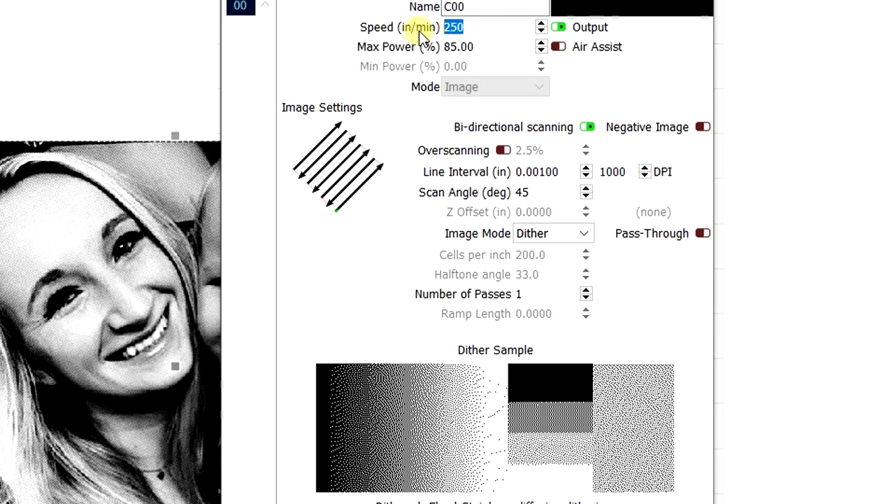
type("35")
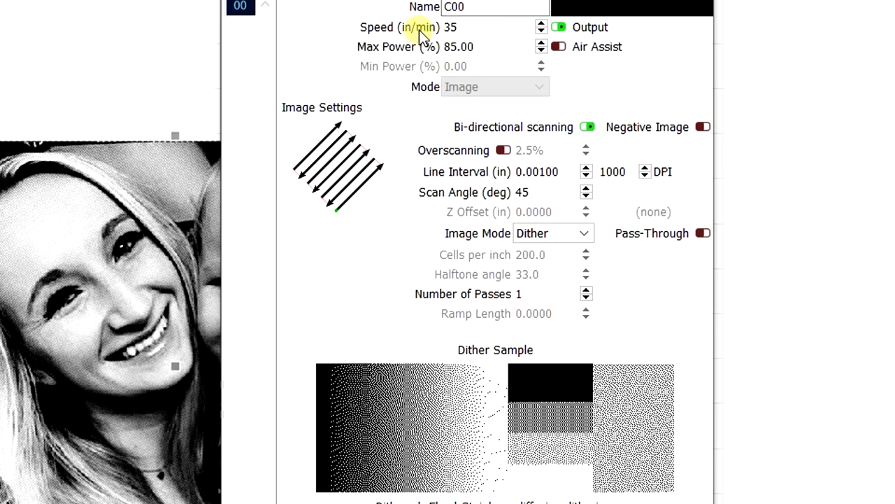
left_click_drag(474, 51, 412, 52)
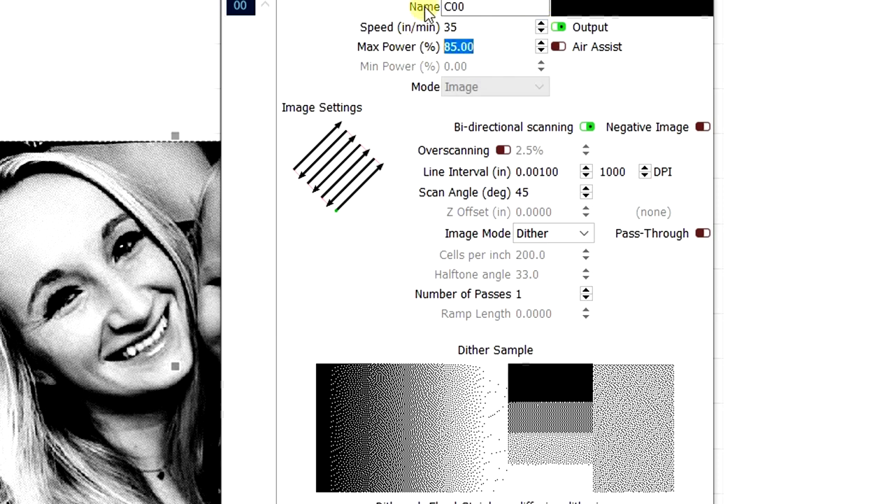
type("1")
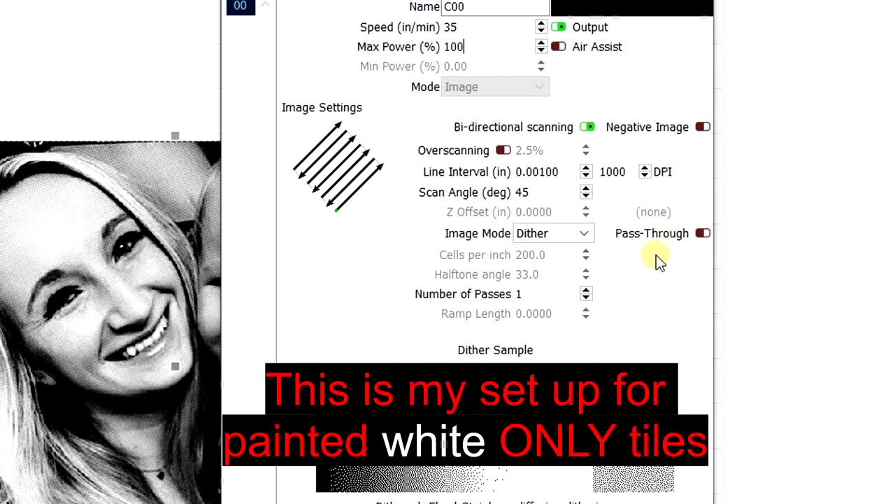
left_click(584, 233)
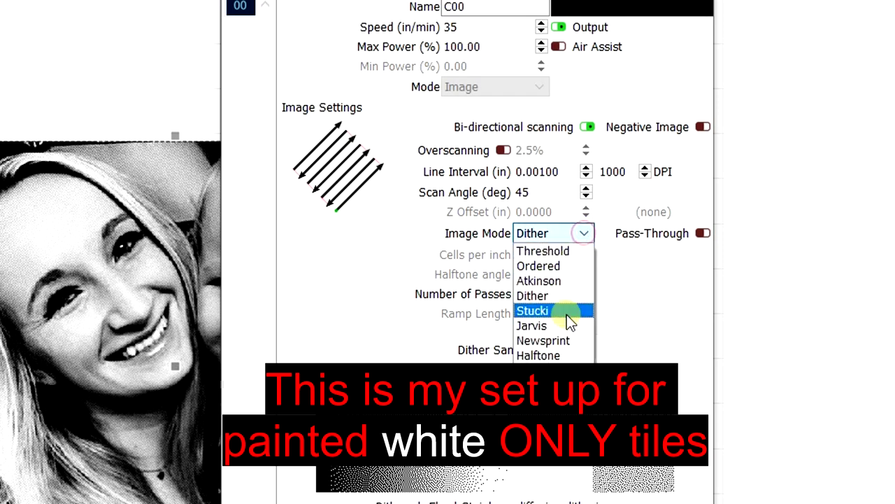
left_click(554, 295)
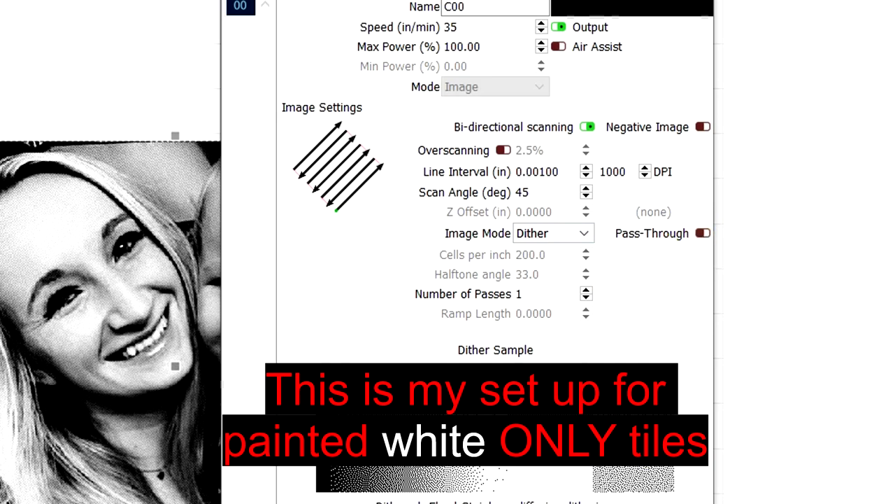
- Decline the overly high DPI, set the layer's resolution to 600 DPI, apply the cut settings and minimize LightBurn
key("Return")
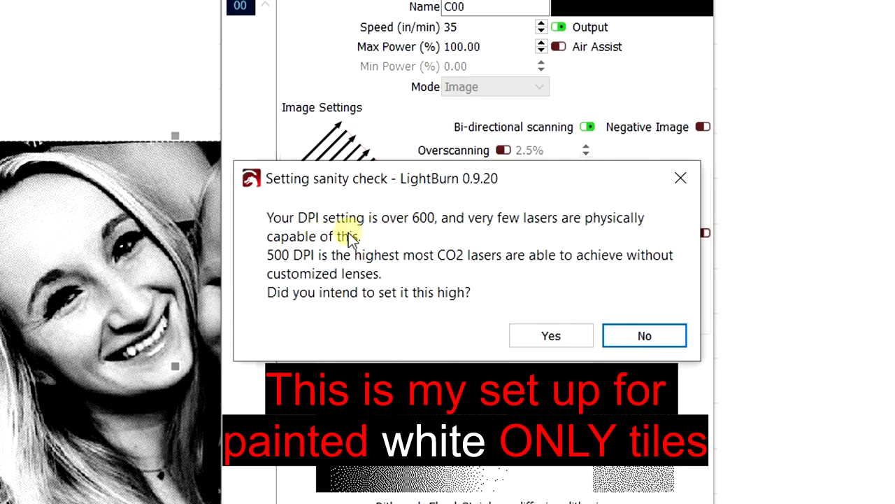
left_click(652, 334)
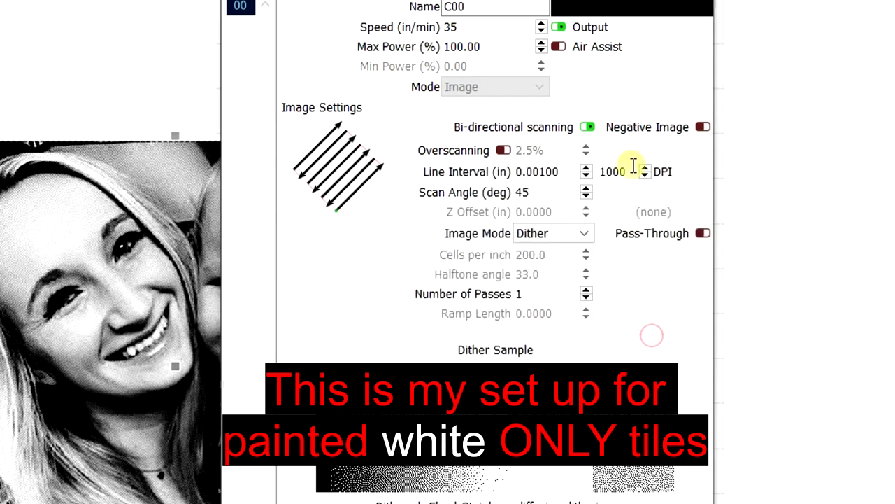
double_click(633, 168)
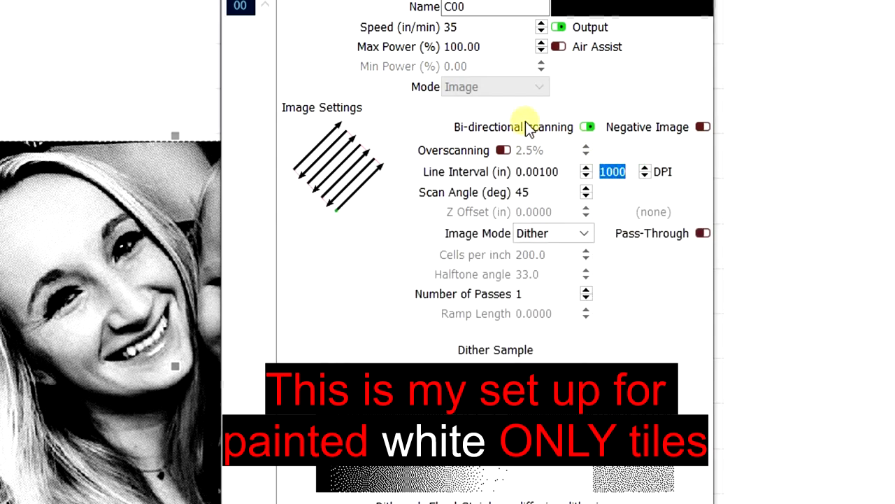
type("600")
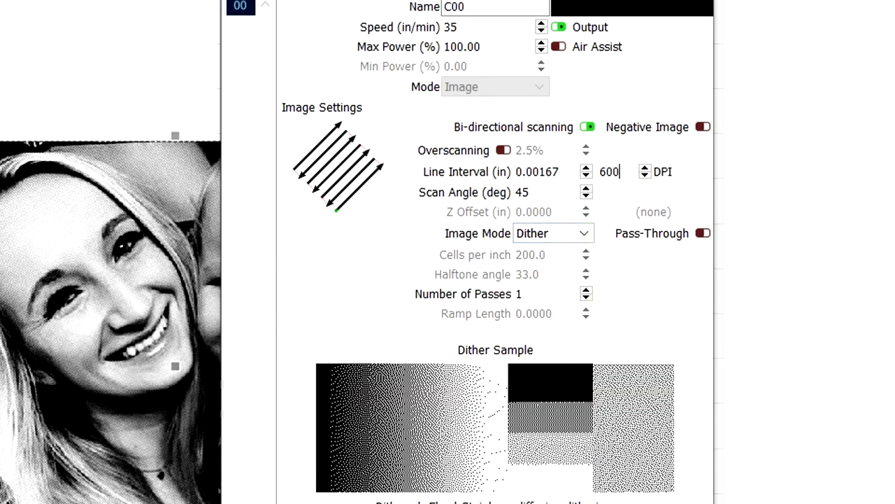
key("Return")
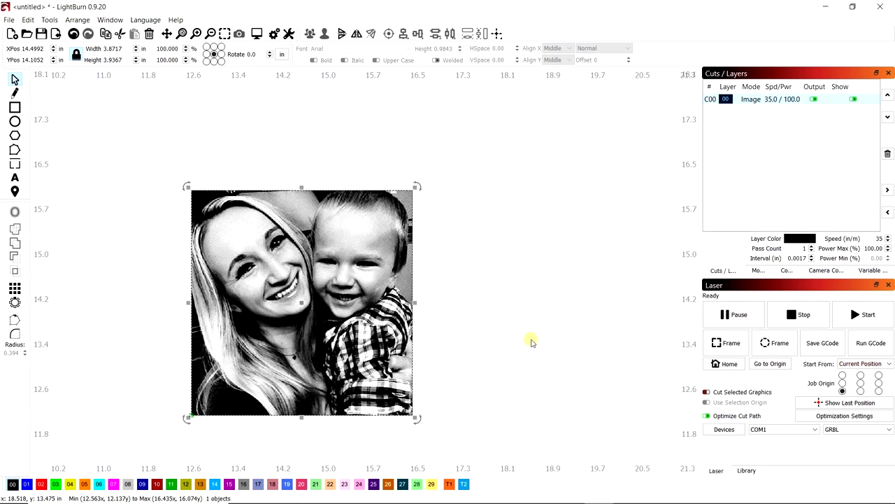
mouse_move(560, 498)
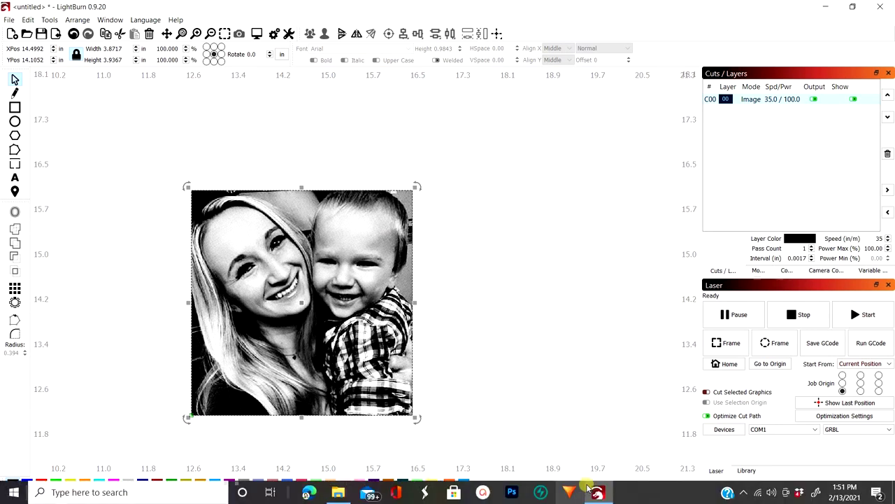
left_click(825, 6)
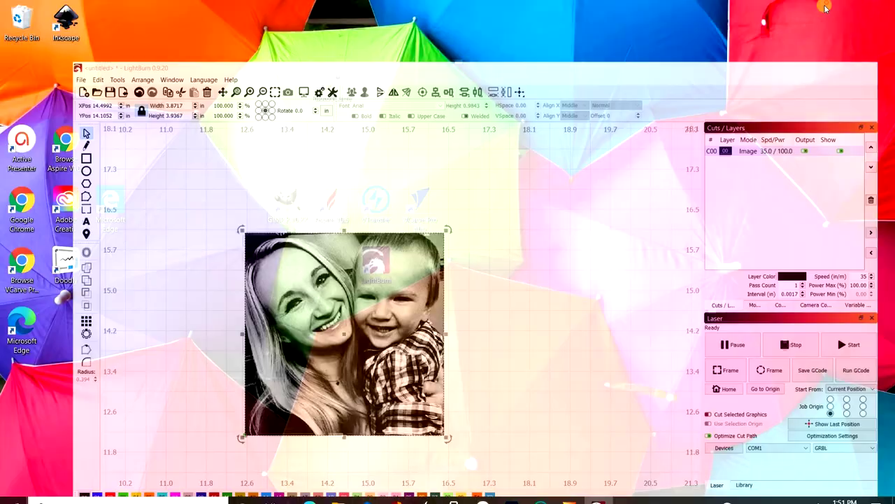
- Launch GIMP, open IMG-4811 from the Downloads folder and convert it to the built-in sRGB profile
left_click(290, 200)
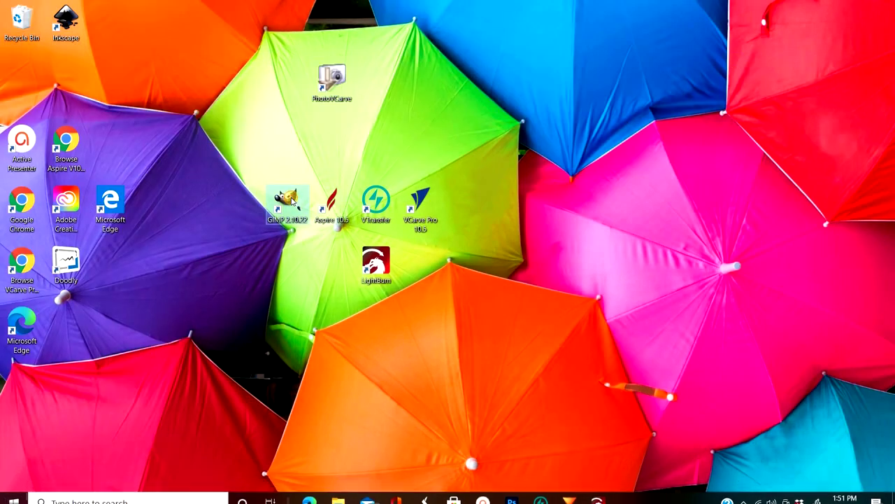
double_click(292, 200)
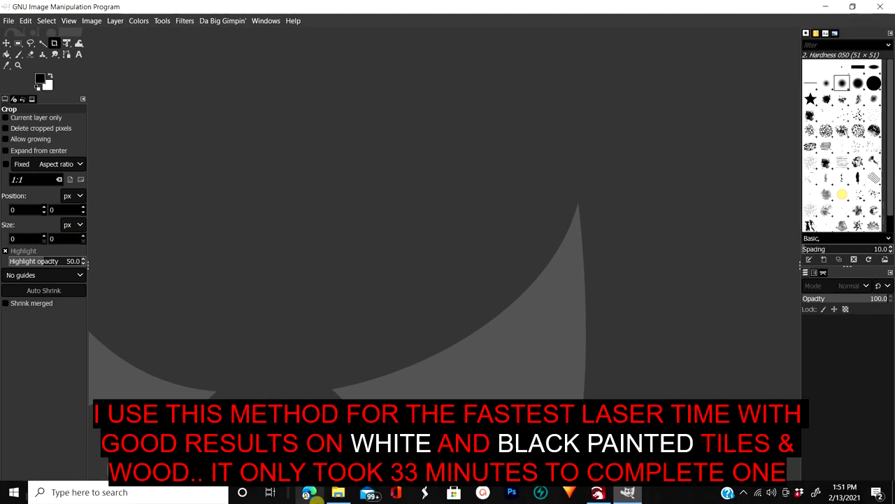
left_click(335, 493)
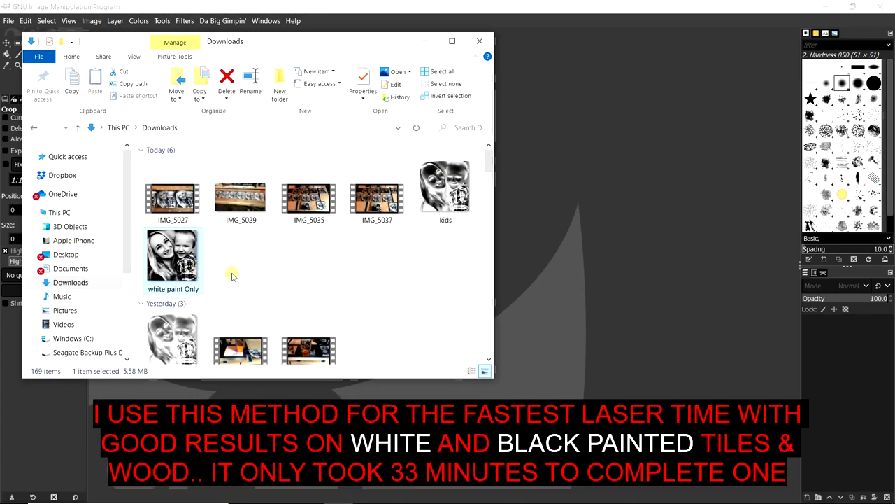
scroll(231, 272, "down", 10)
scroll(349, 284, "down", 5)
scroll(351, 282, "up", 3)
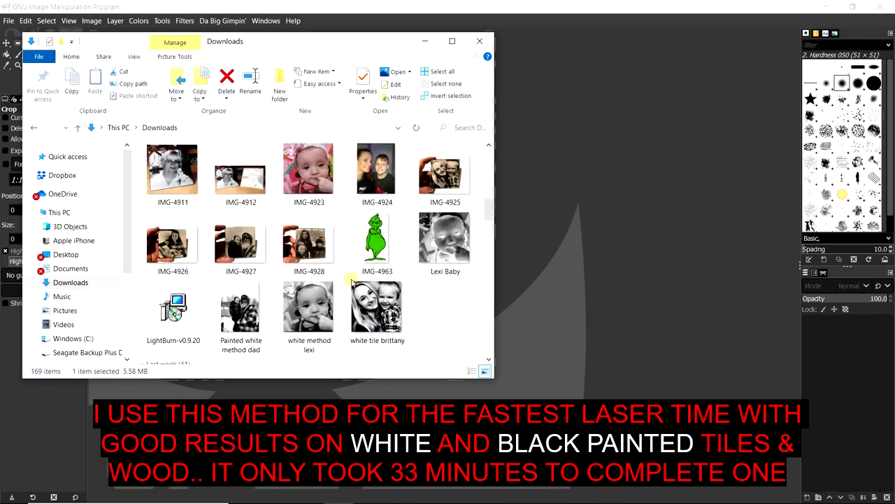
scroll(351, 281, "down", 8)
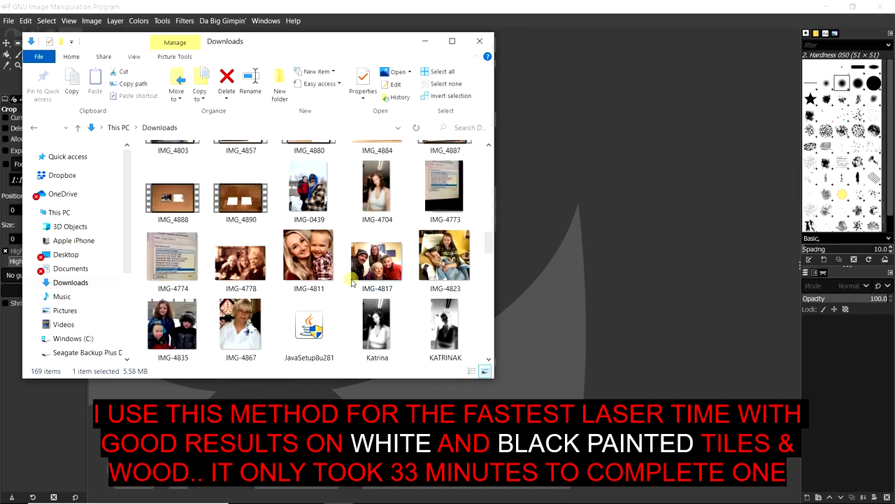
left_click(323, 267)
left_click_drag(322, 267, 544, 252)
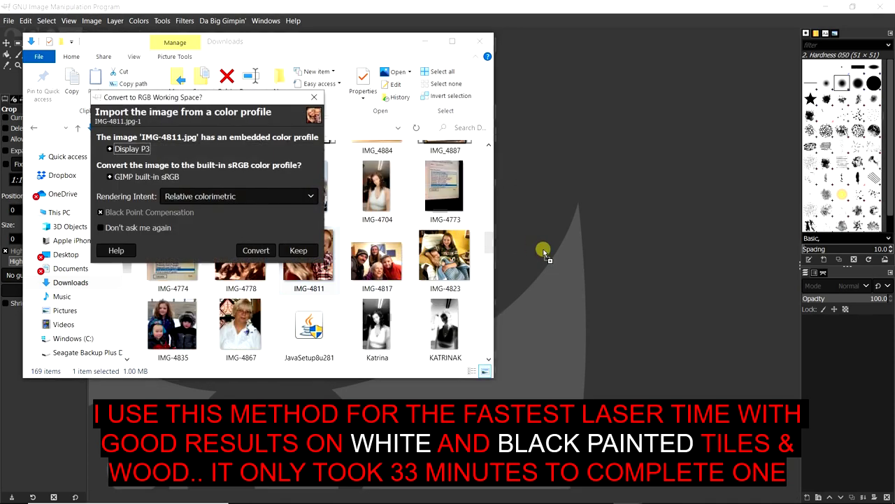
left_click(254, 246)
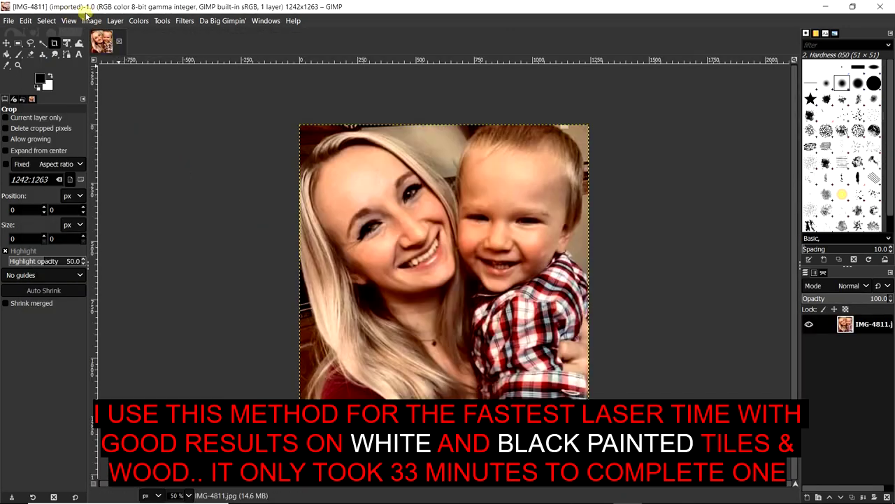
- Scale the photo to 3.875 in wide at a resolution of 600 pixels/in, keeping its proportions
left_click(92, 20)
left_click(149, 169)
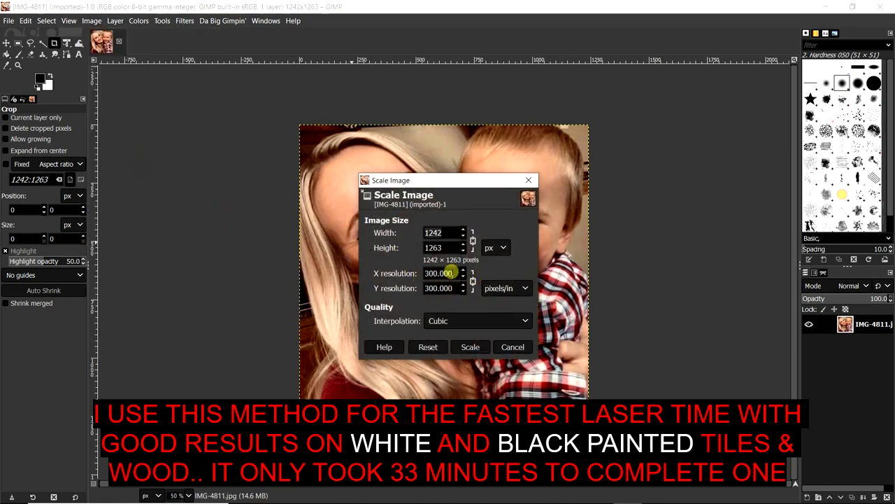
left_click_drag(449, 273, 396, 274)
type("6")
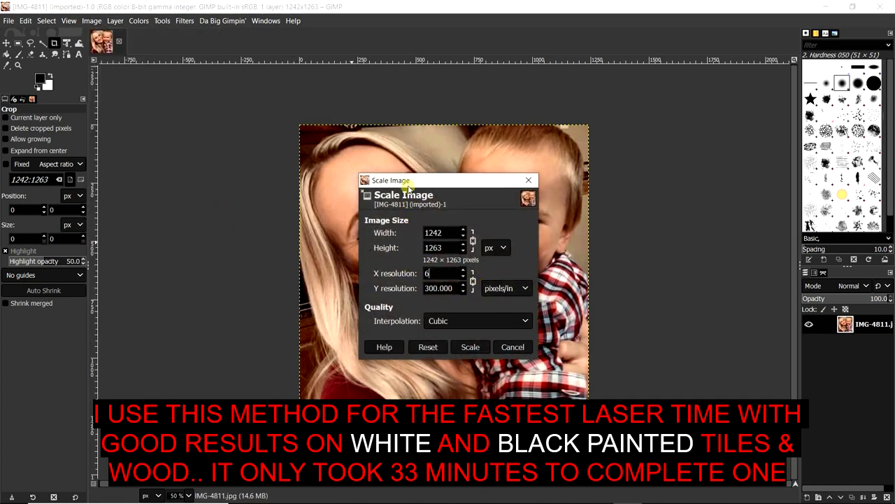
type("00")
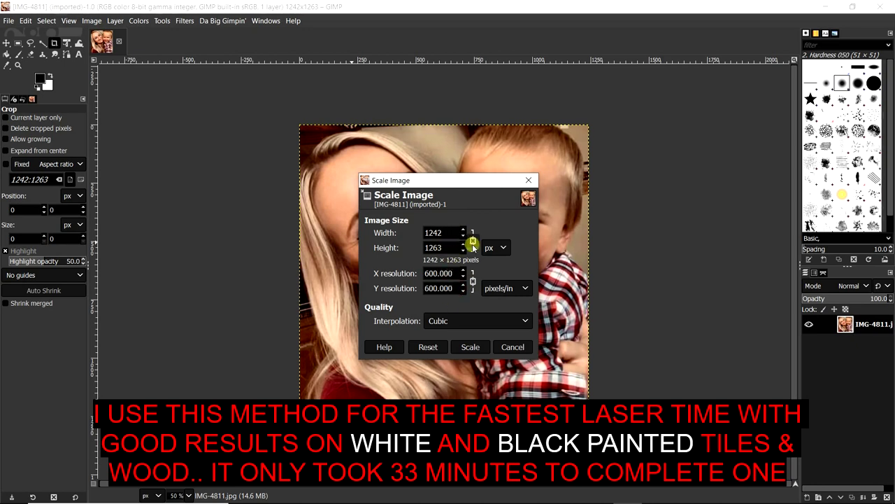
left_click(498, 247)
left_click(498, 291)
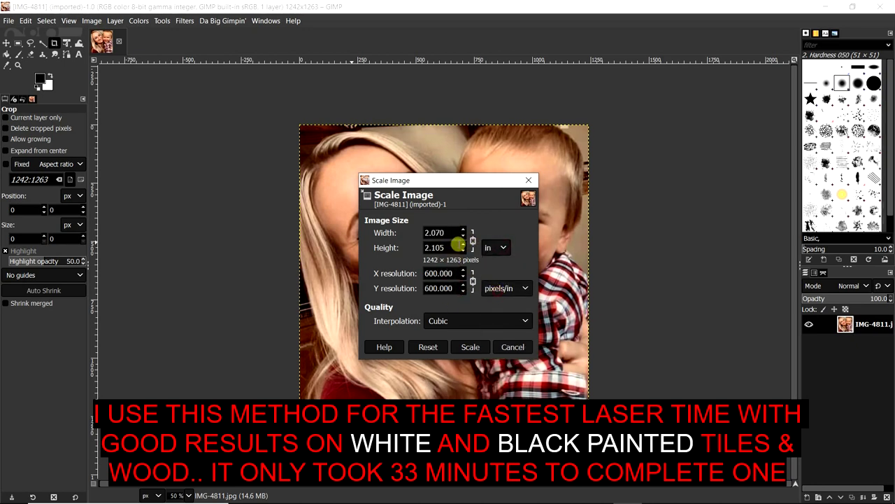
left_click_drag(448, 232, 419, 231)
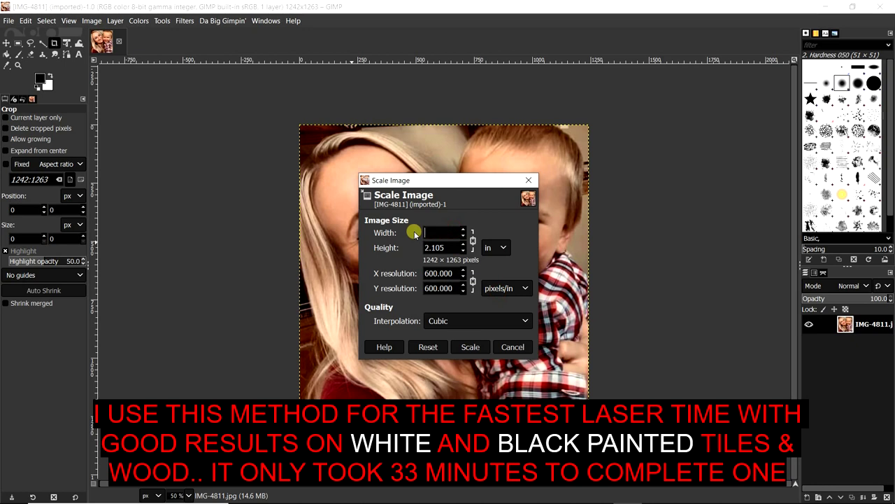
type("3.875")
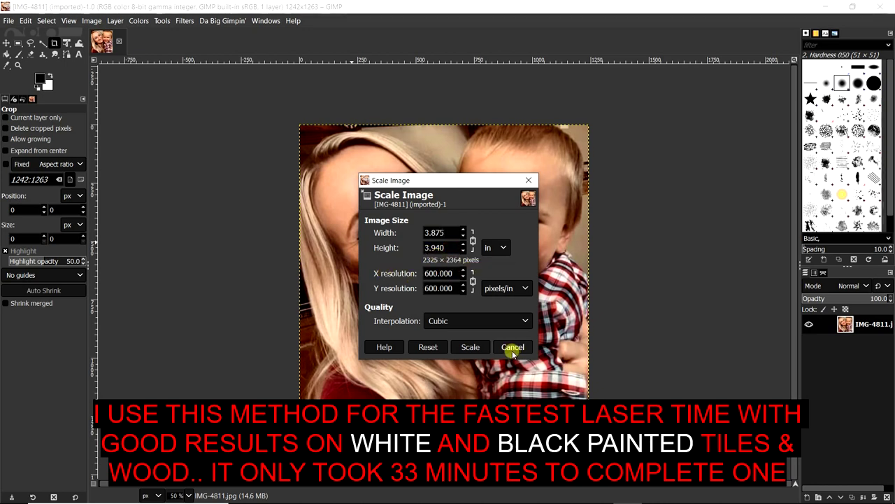
left_click(483, 352)
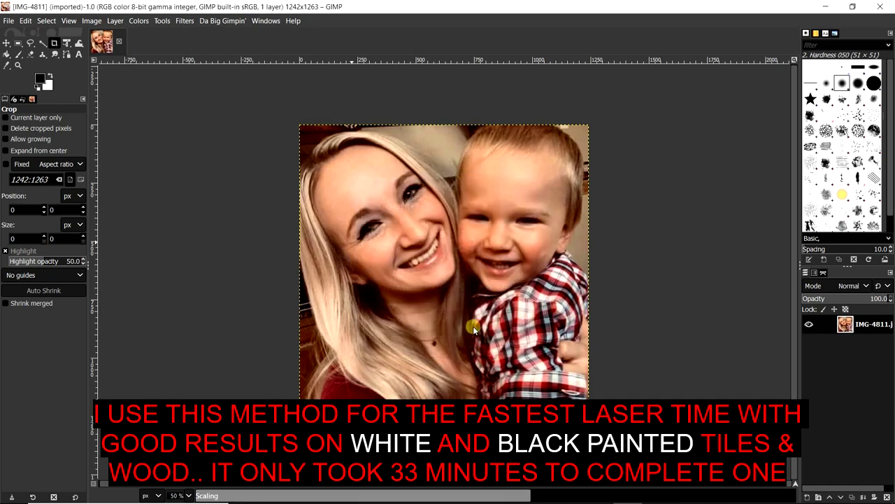
- Run Da Big Gimpin' Plug-in v3 with the Tile process, 600 DPI and a maximum width and height of 100 mm
scroll(396, 325, "down", 3)
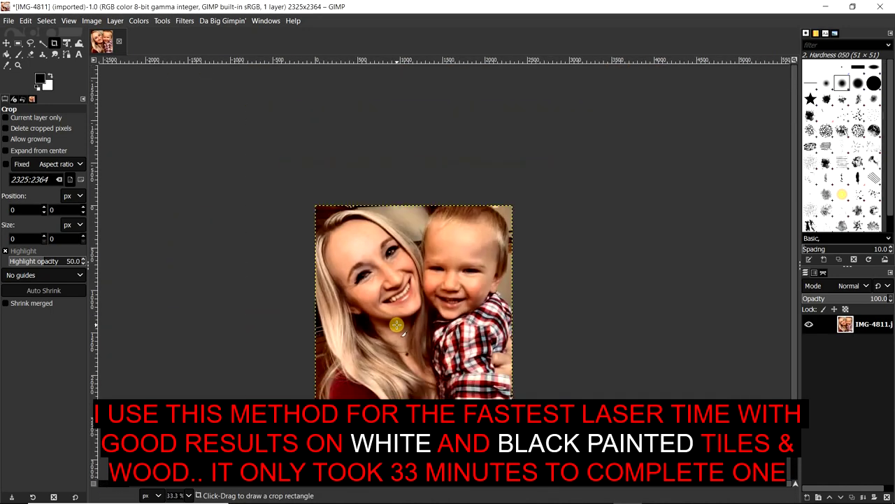
left_click(235, 22)
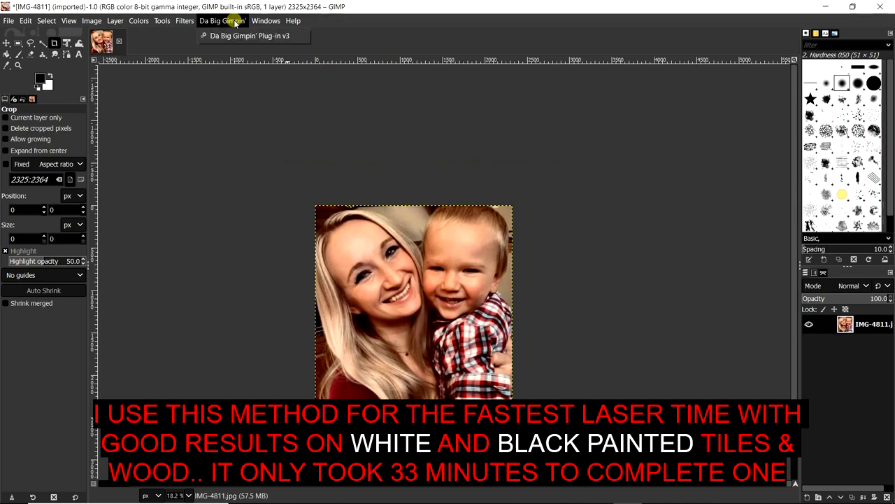
left_click(261, 37)
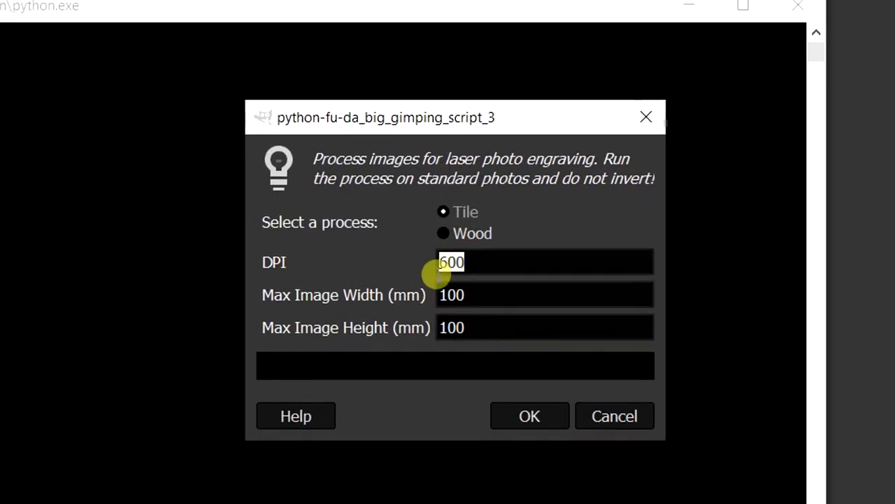
left_click(481, 325)
left_click(550, 410)
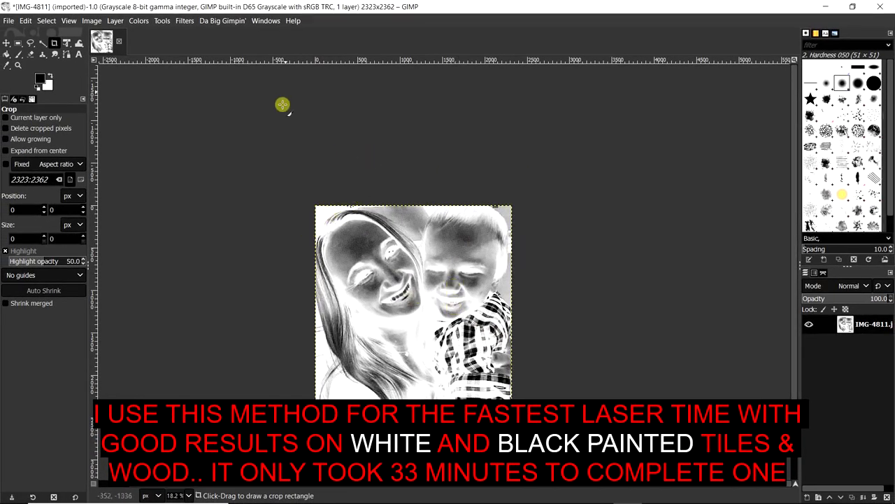
- Export the processed image to the Downloads folder as 600DPI.jpg at JPEG quality 100
left_click(8, 22)
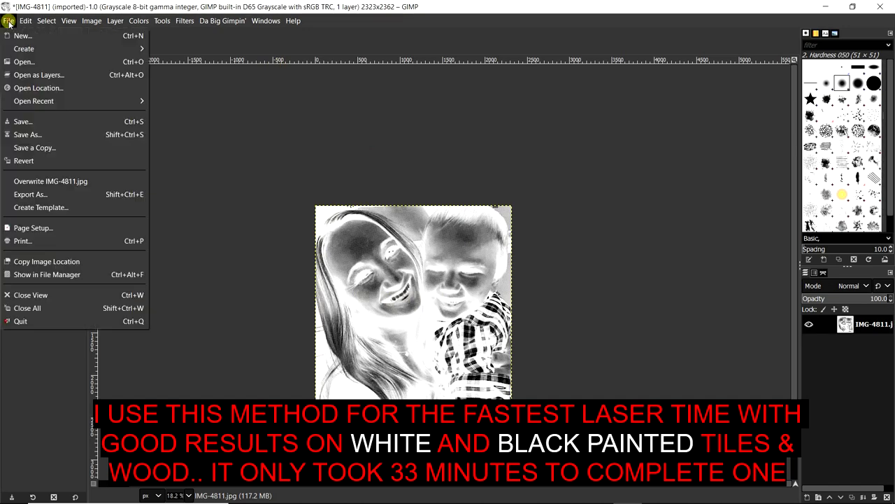
left_click(87, 195)
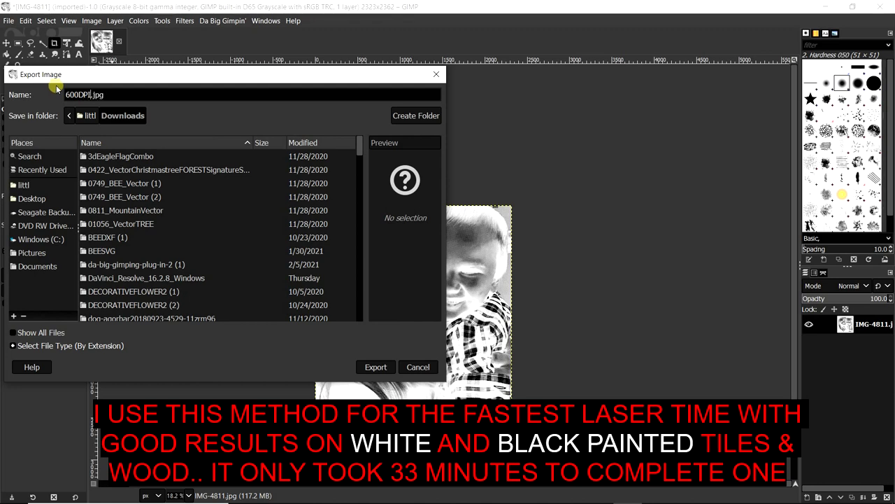
left_click(375, 366)
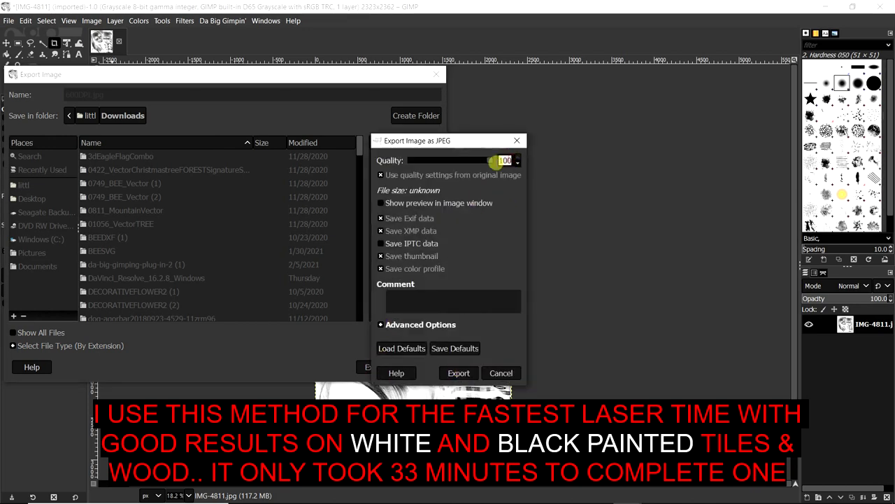
left_click(459, 373)
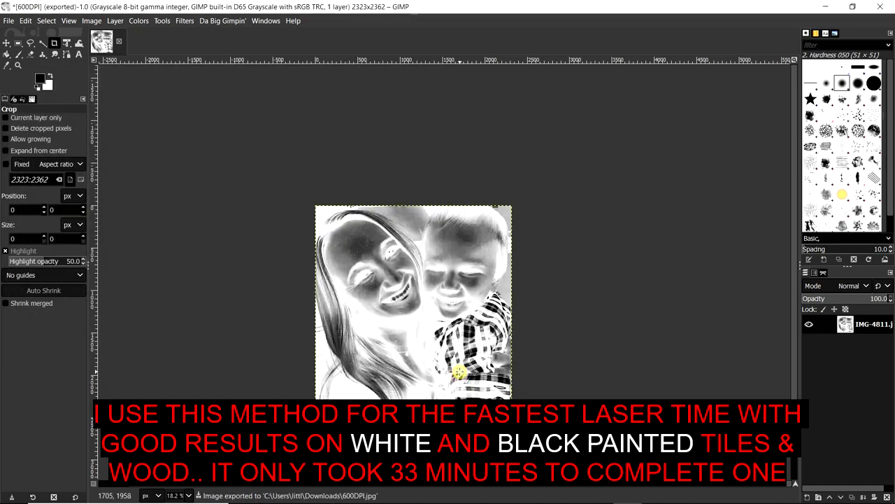
- Switch to LightBurn and delete the white-paint photo from the workspace
left_click(597, 493)
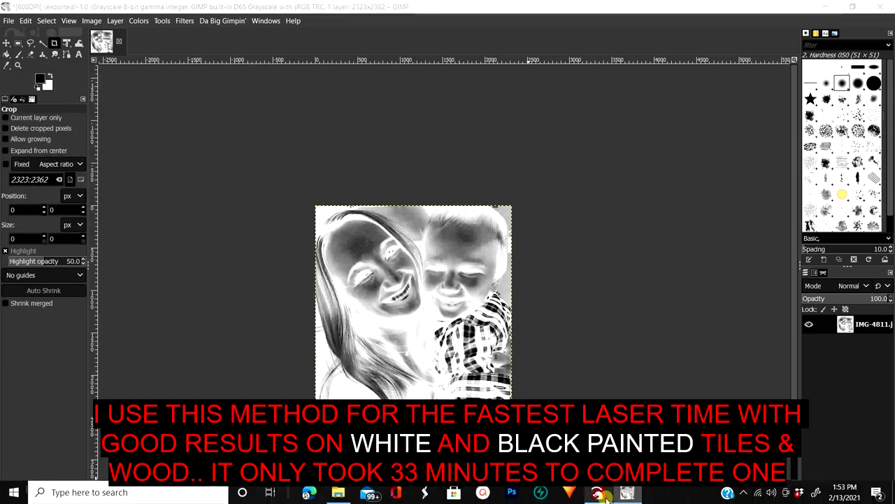
right_click(342, 303)
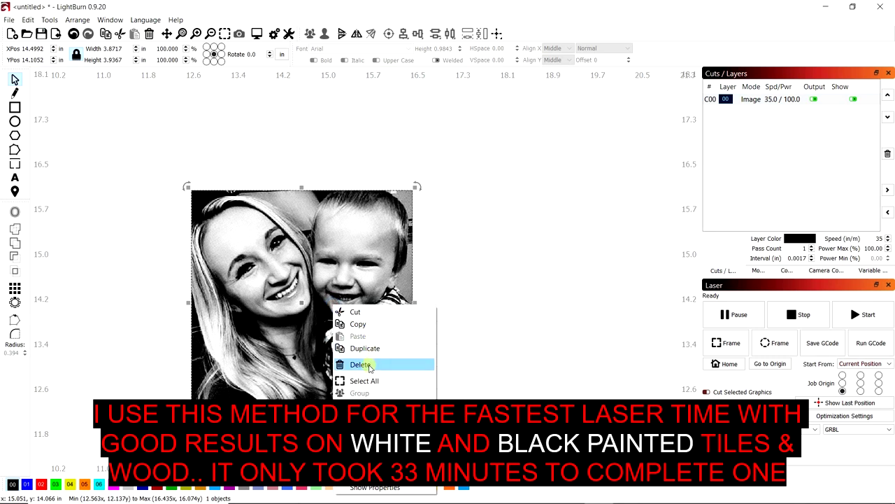
left_click(369, 364)
- Bring 600DPI from the refreshed Downloads folder into LightBurn and place it at about X 18.8 in, Y 15.4 in
left_click(336, 497)
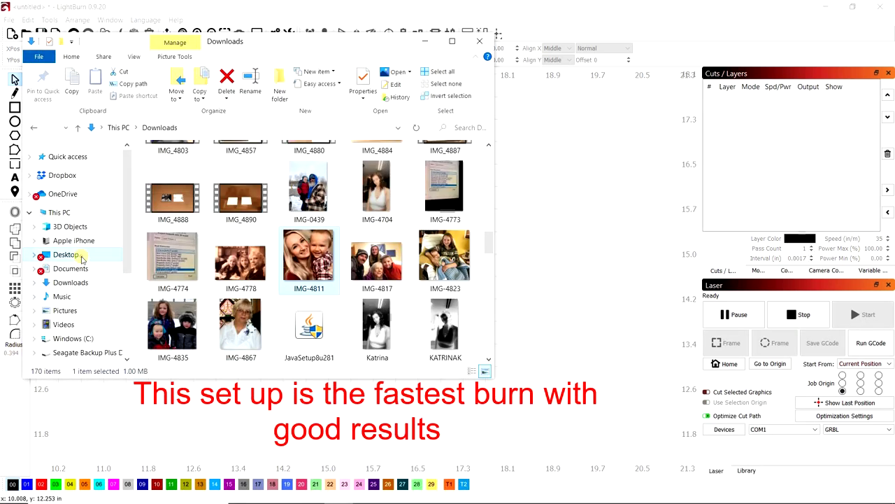
left_click(81, 257)
left_click(74, 283)
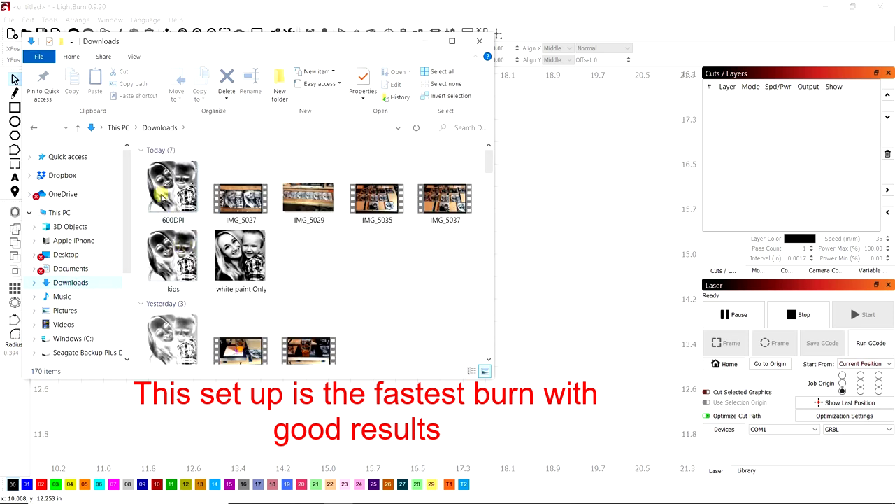
left_click_drag(168, 193, 547, 233)
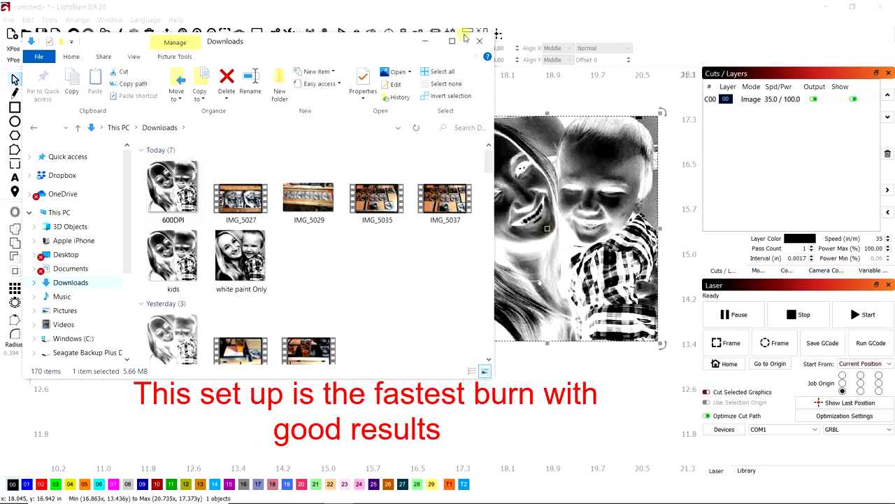
left_click(421, 39)
- Open the cut settings of image layer C00 and set its maximum power to 85%
scroll(563, 192, "down", 2)
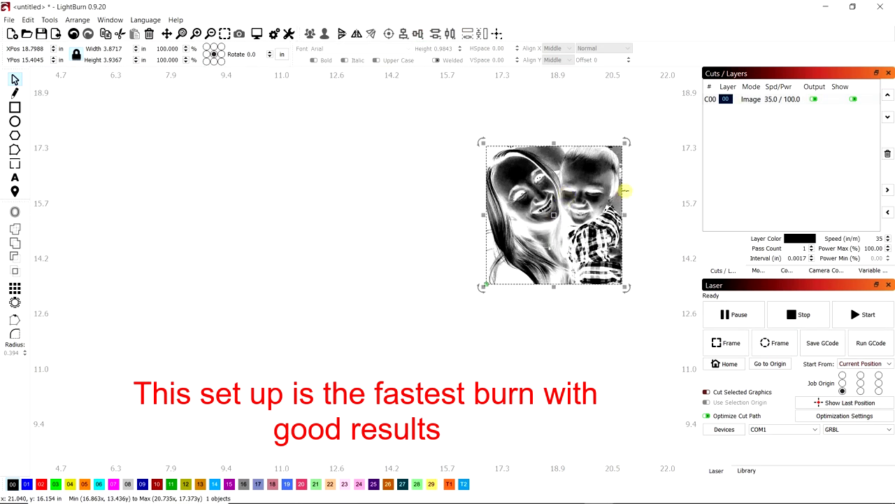
scroll(624, 189, "up", 1)
scroll(646, 220, "up", 2)
scroll(629, 233, "down", 1)
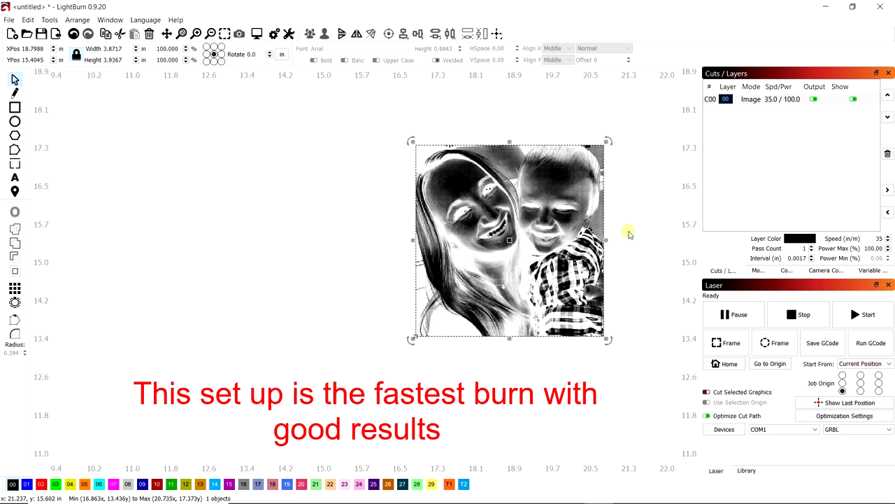
scroll(628, 234, "up", 2)
scroll(628, 235, "down", 1)
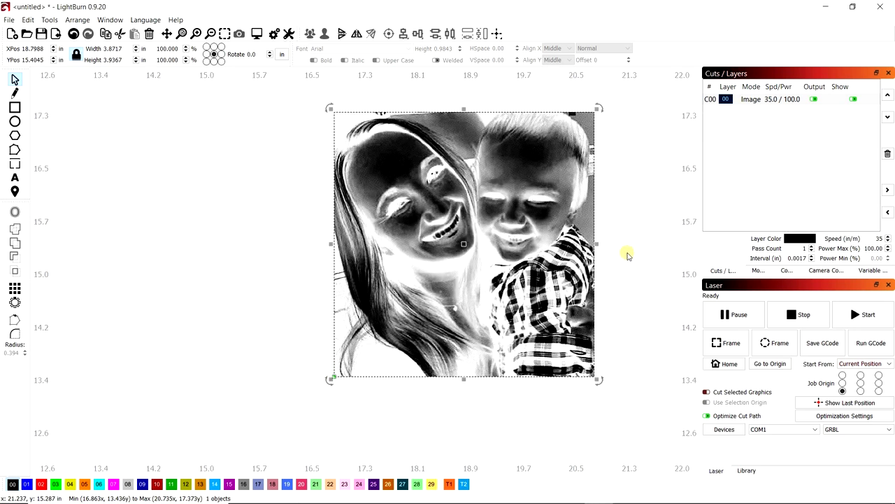
double_click(770, 102)
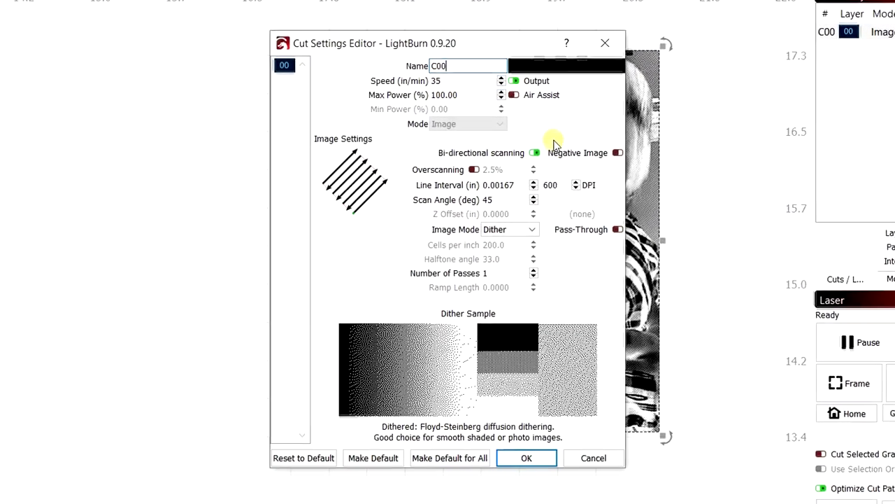
left_click_drag(578, 181, 547, 179)
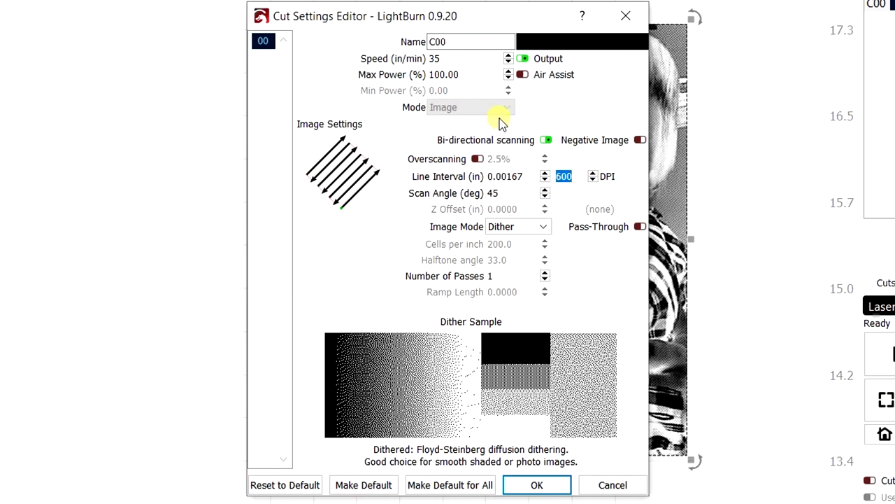
left_click_drag(463, 75, 392, 75)
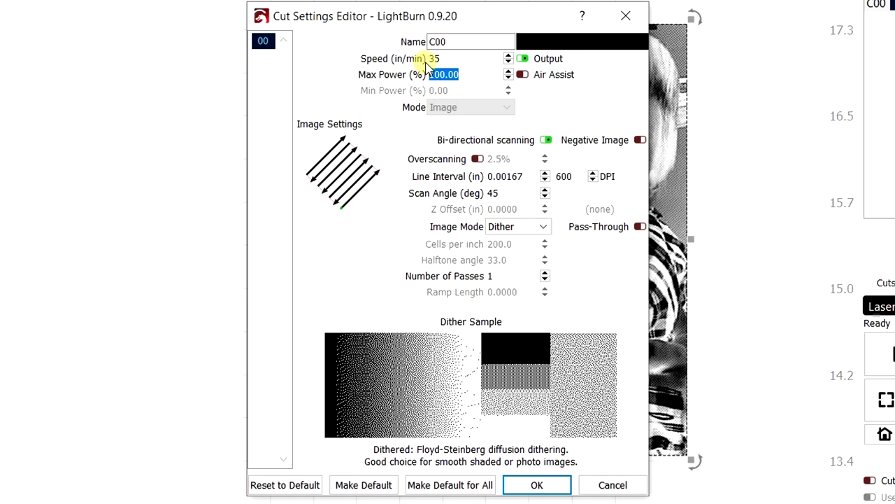
type("35")
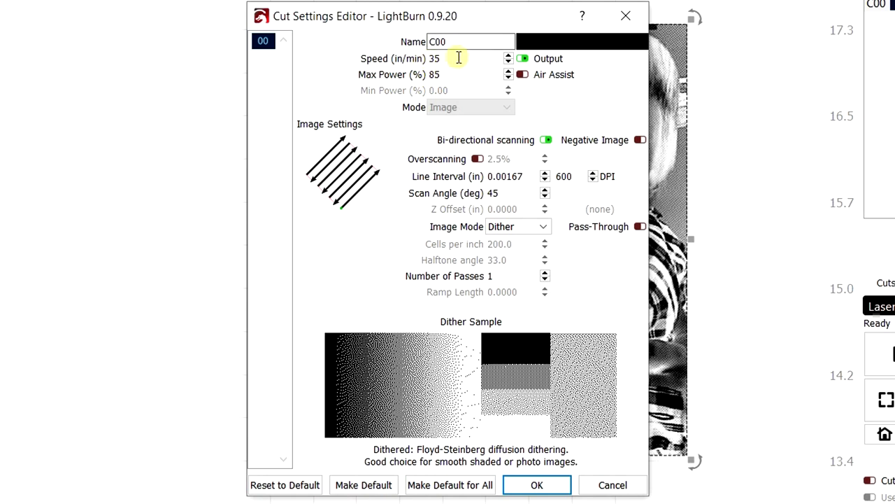
- Set the layer's speed to 200 in/min and choose Dither as its image mode
left_click(447, 59)
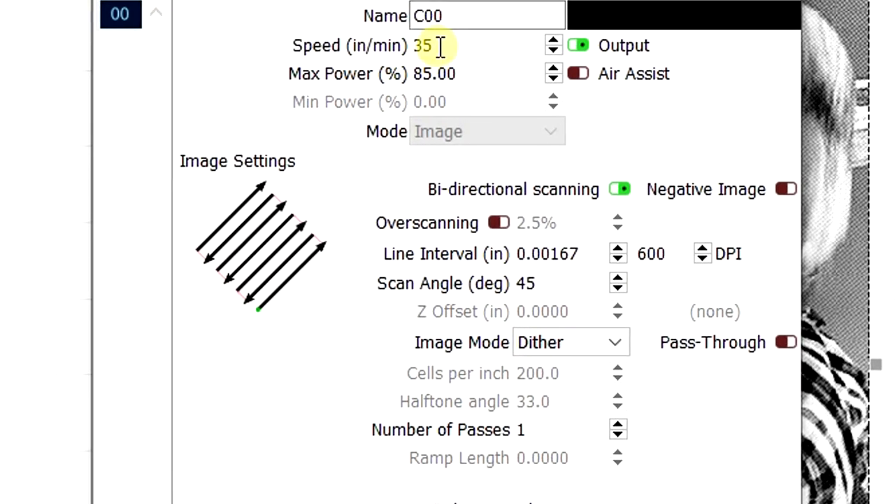
left_click_drag(440, 47, 405, 41)
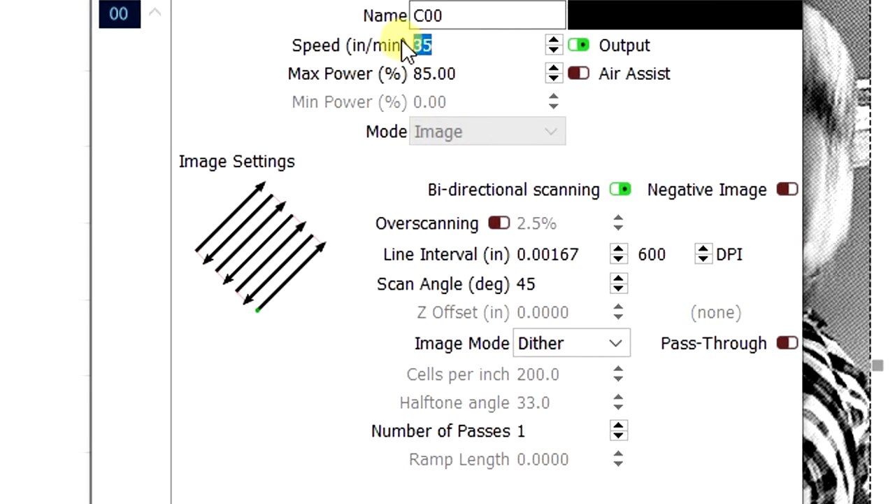
type("200")
left_click(616, 342)
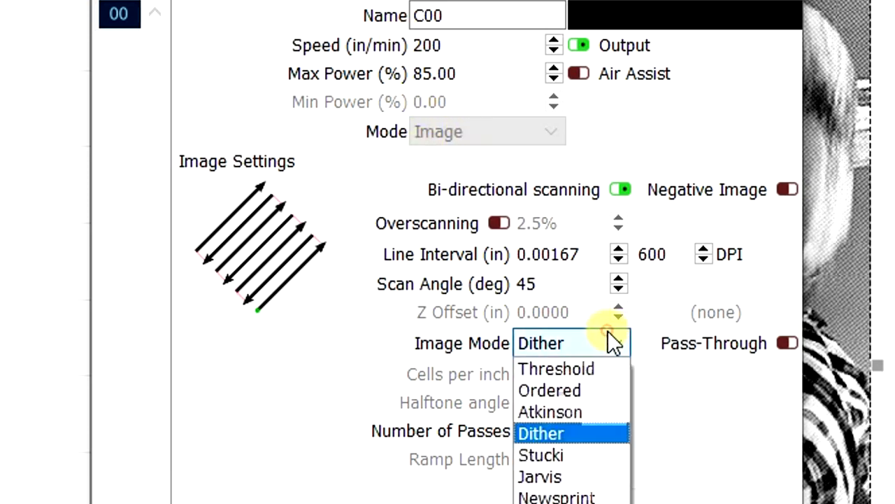
left_click(560, 435)
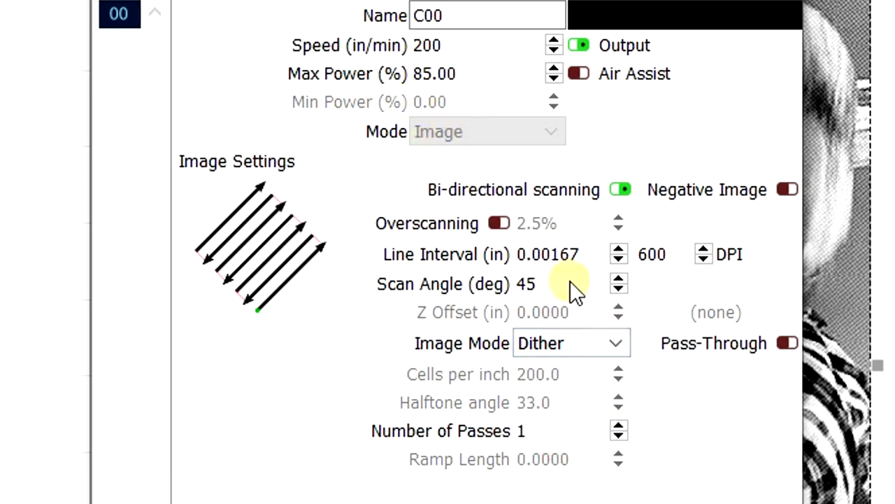
- Apply the cut settings with a 45-degree scan angle and 600 DPI, and preview the burn
left_click_drag(569, 281, 505, 272)
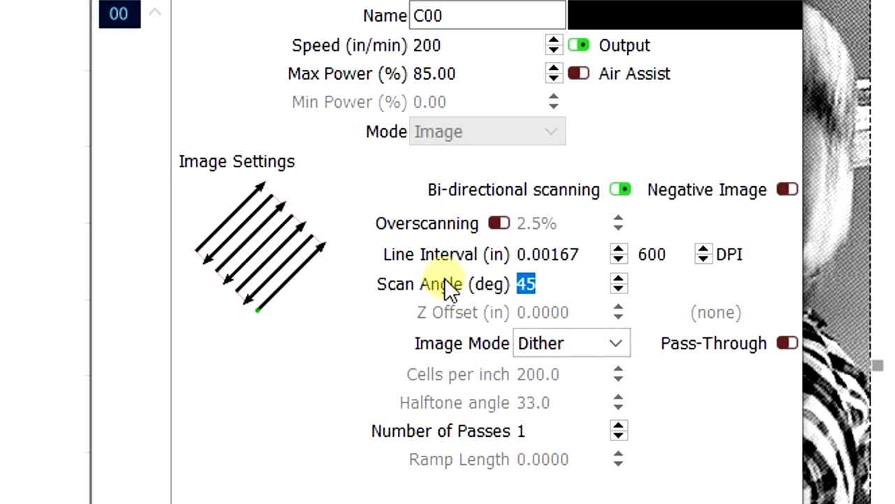
left_click_drag(666, 262, 629, 254)
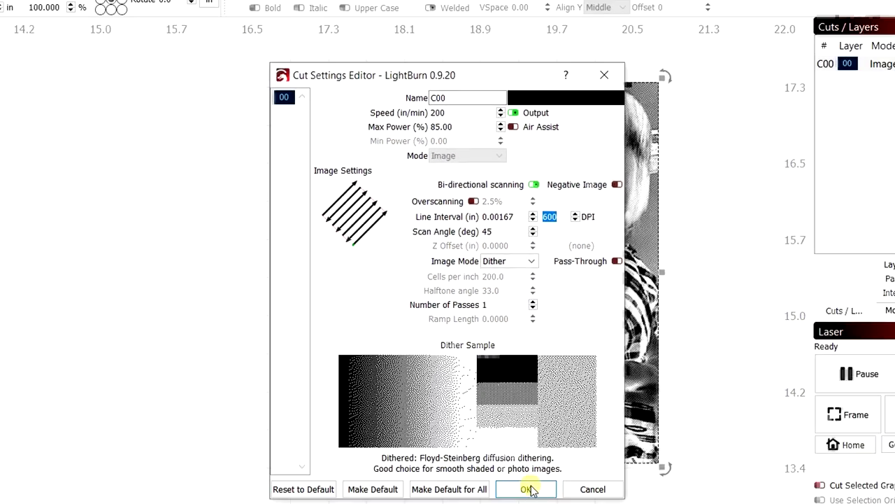
left_click(528, 489)
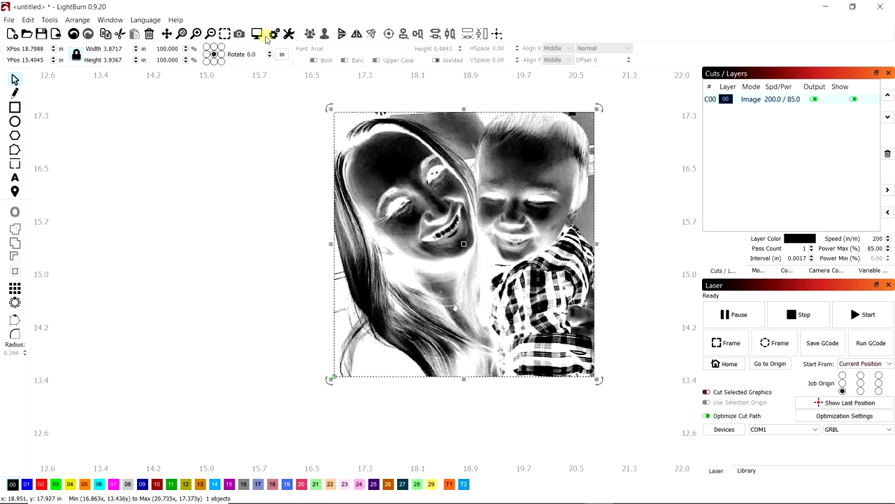
key("alt+p")
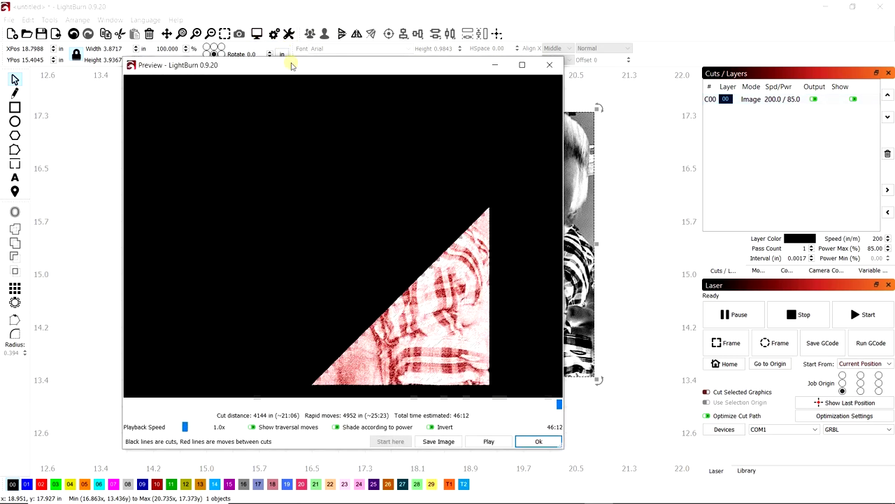